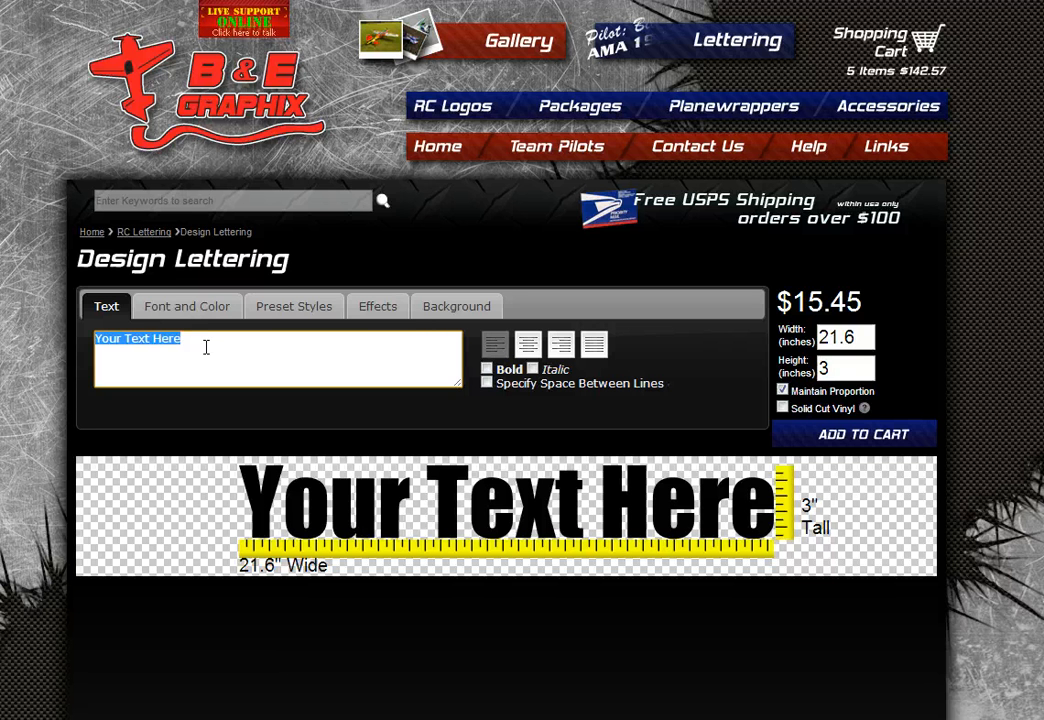
# - Type 'Edge 540' as the decal text, making it 11.9 inches wide at $11.90
pyautogui.write('Edge 540')
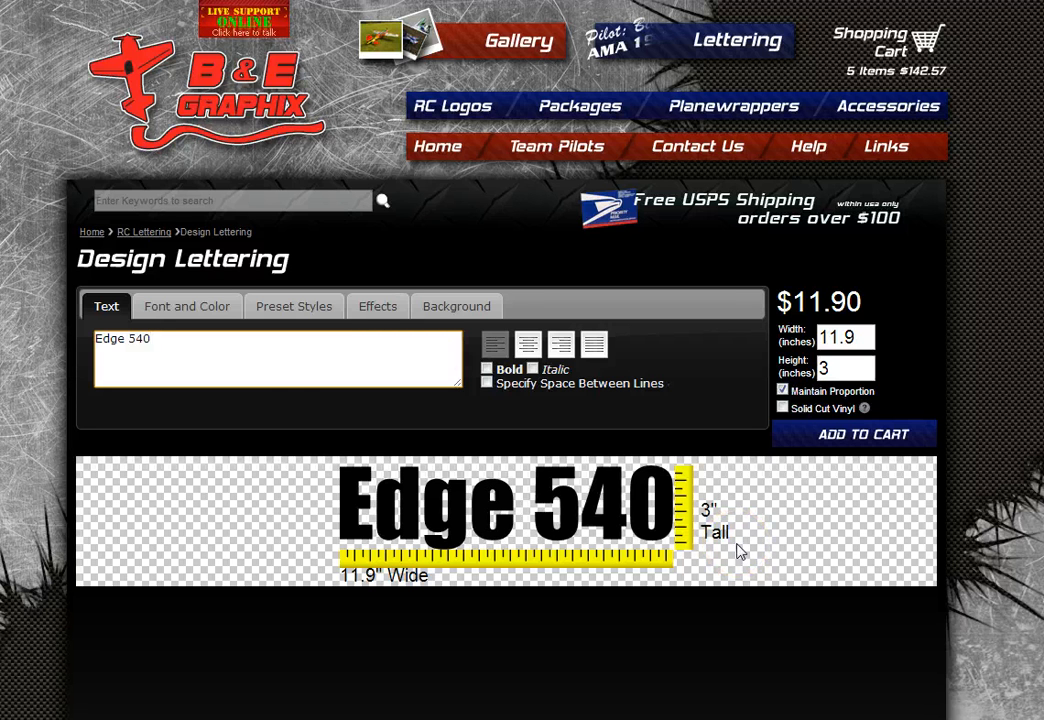
# - Change the Edge 540 lettering to the Convoy font, widening it to 19.3 inches at $14.70
pyautogui.click(211, 310)
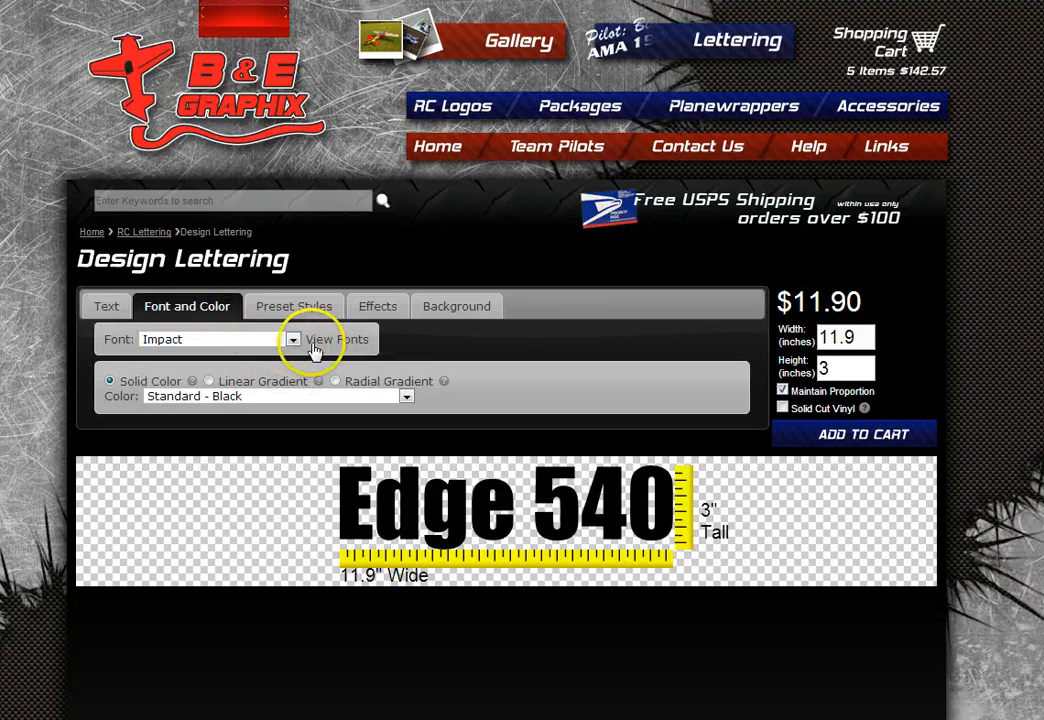
pyautogui.click(366, 341)
pyautogui.scroll(-1, 712, 412)
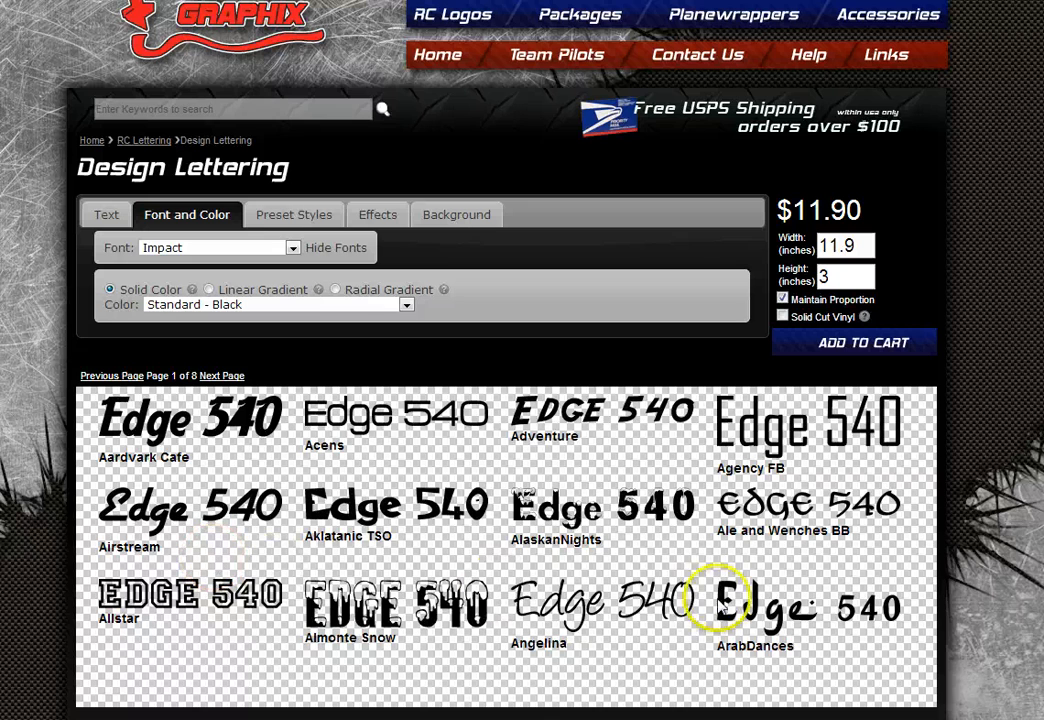
pyautogui.click(222, 376)
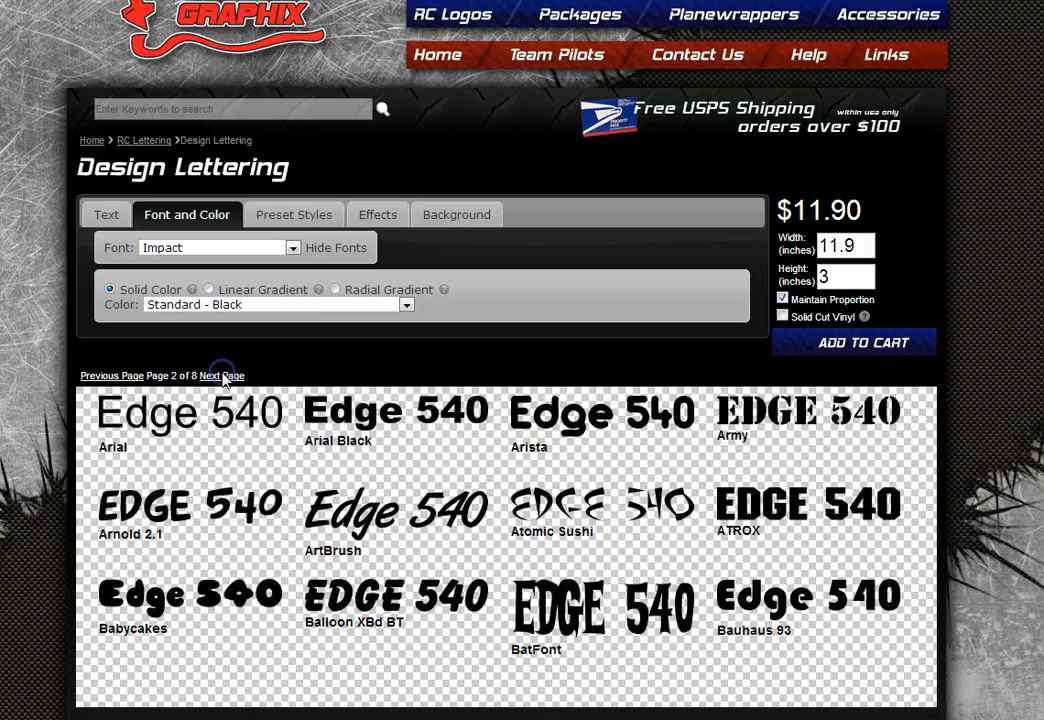
pyautogui.click(222, 376)
pyautogui.click(222, 376)
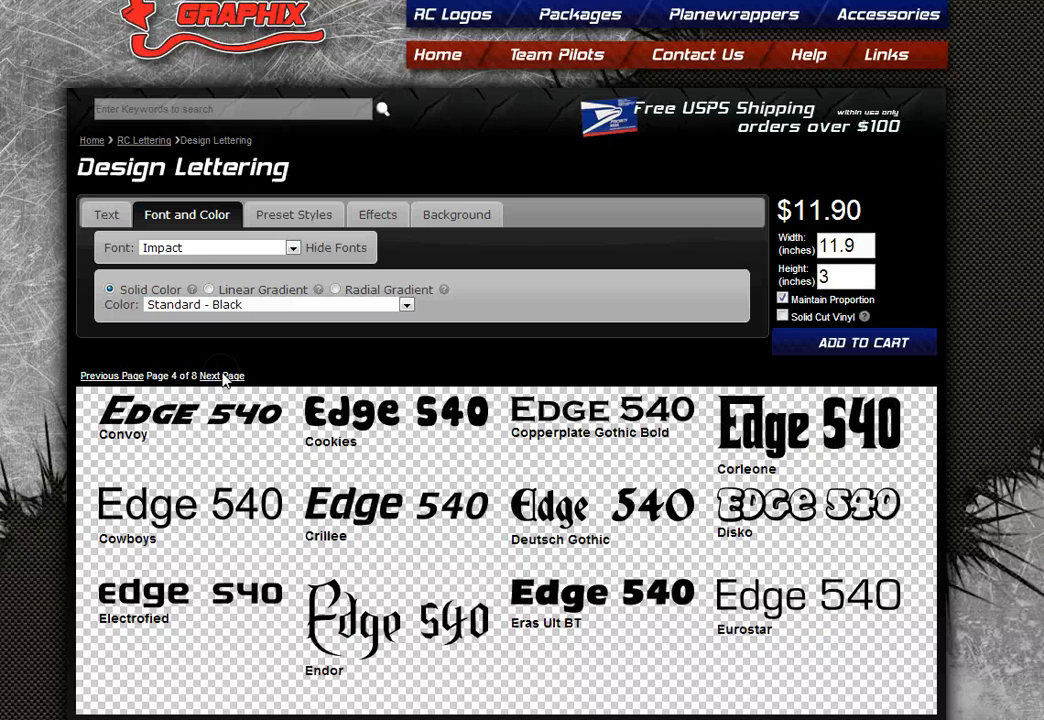
pyautogui.click(226, 412)
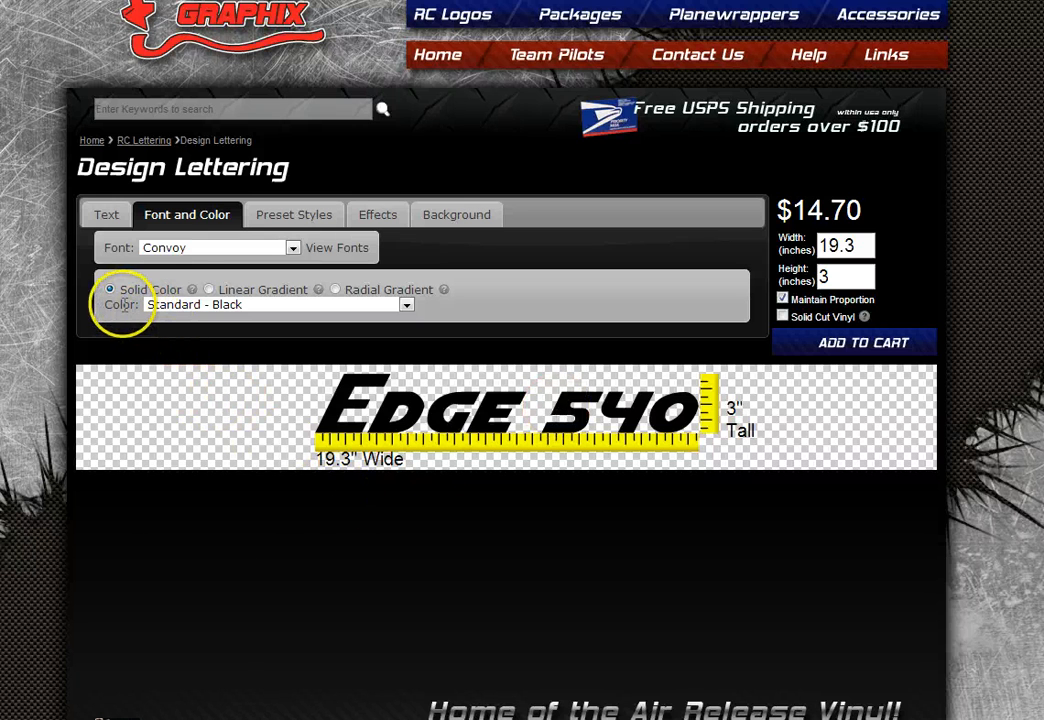
# - Try Dark Gray and Silver lettering colours, then settle on the Specialty Diamondplate finish ($15.23)
pyautogui.click(205, 305)
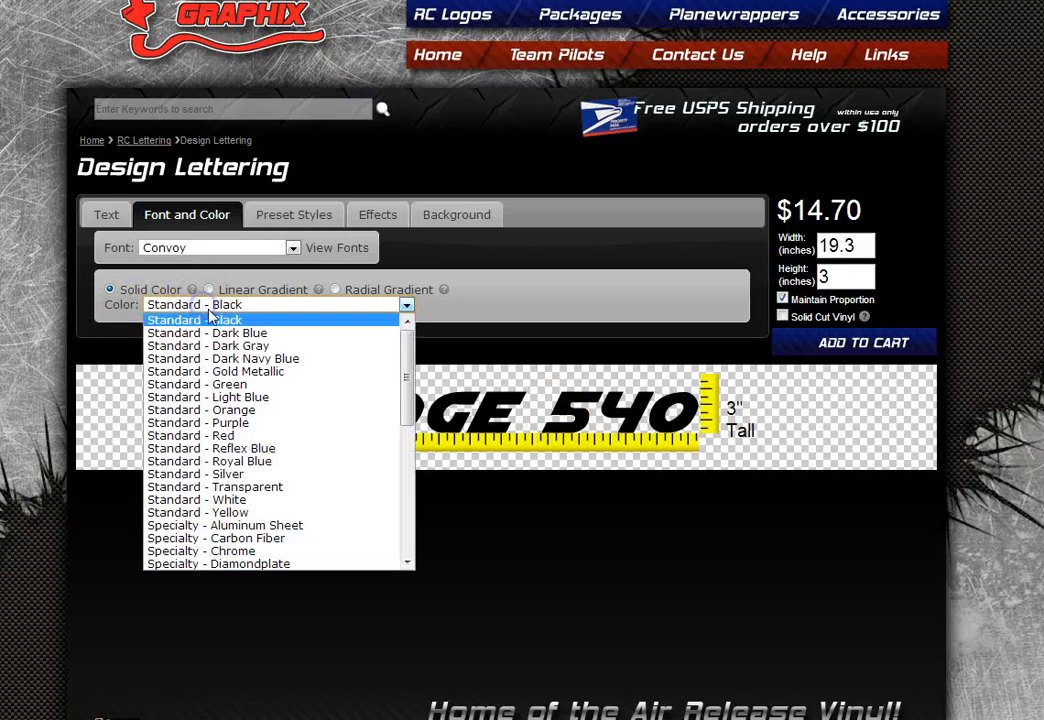
pyautogui.click(233, 346)
pyautogui.click(295, 306)
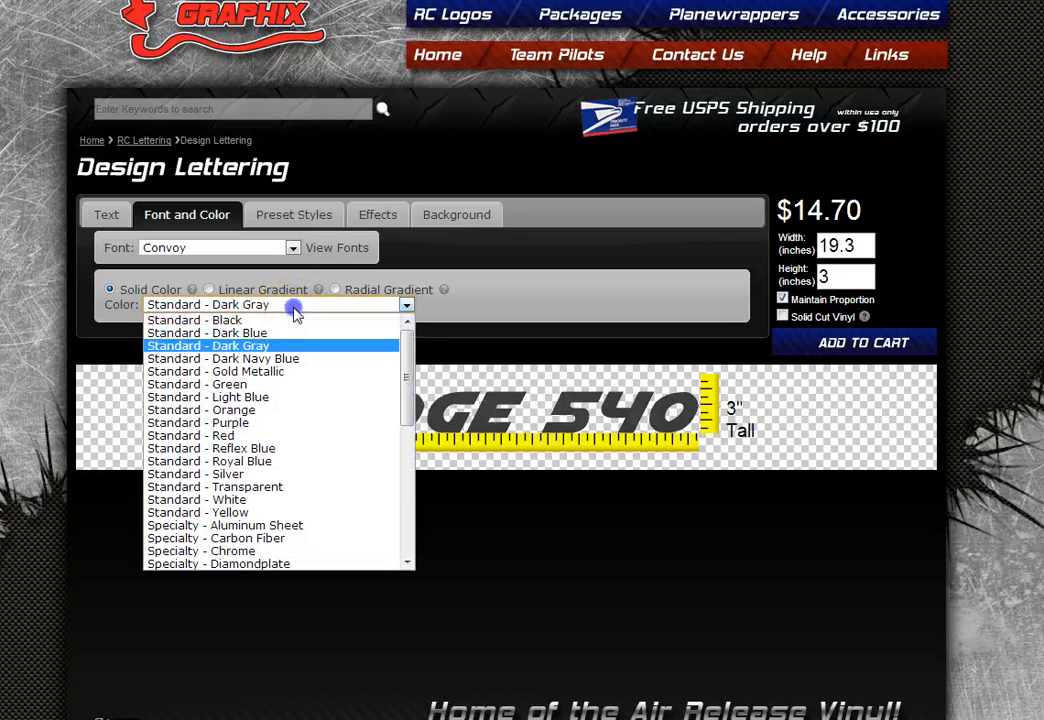
pyautogui.click(285, 476)
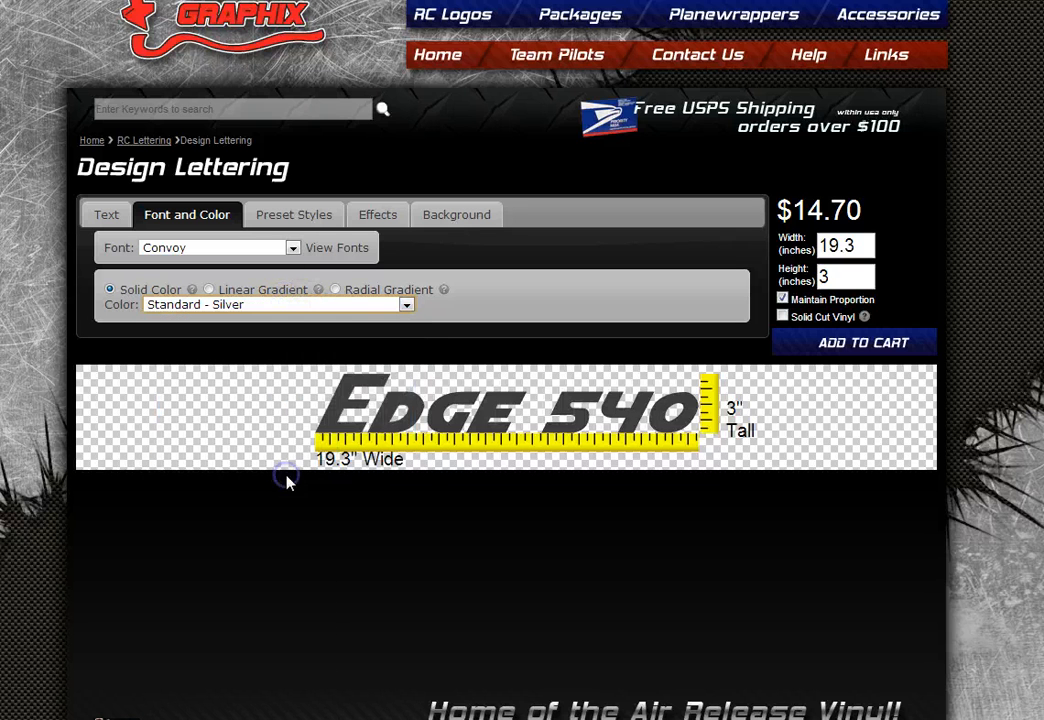
pyautogui.click(326, 303)
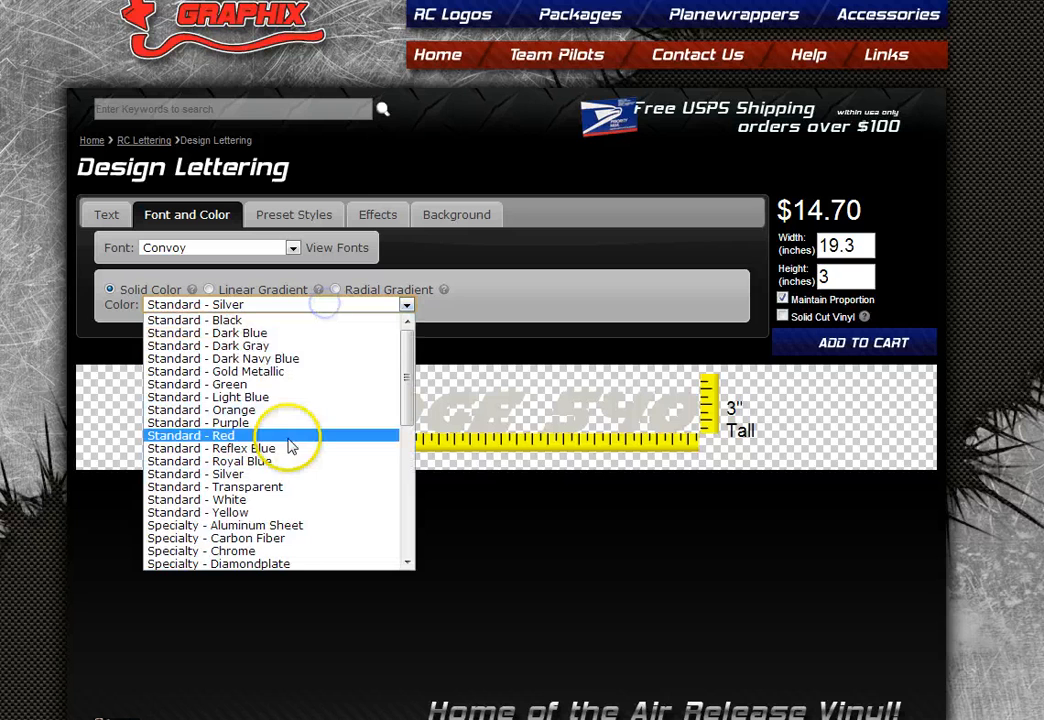
pyautogui.scroll(-2, 290, 443)
pyautogui.click(278, 472)
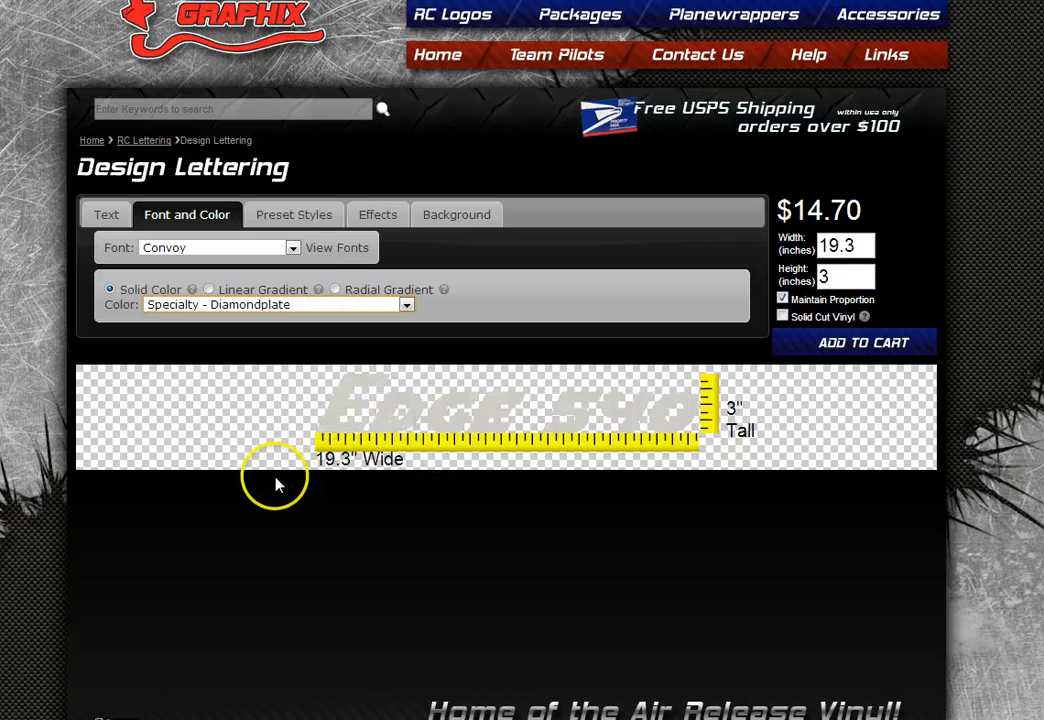
pyautogui.click(209, 290)
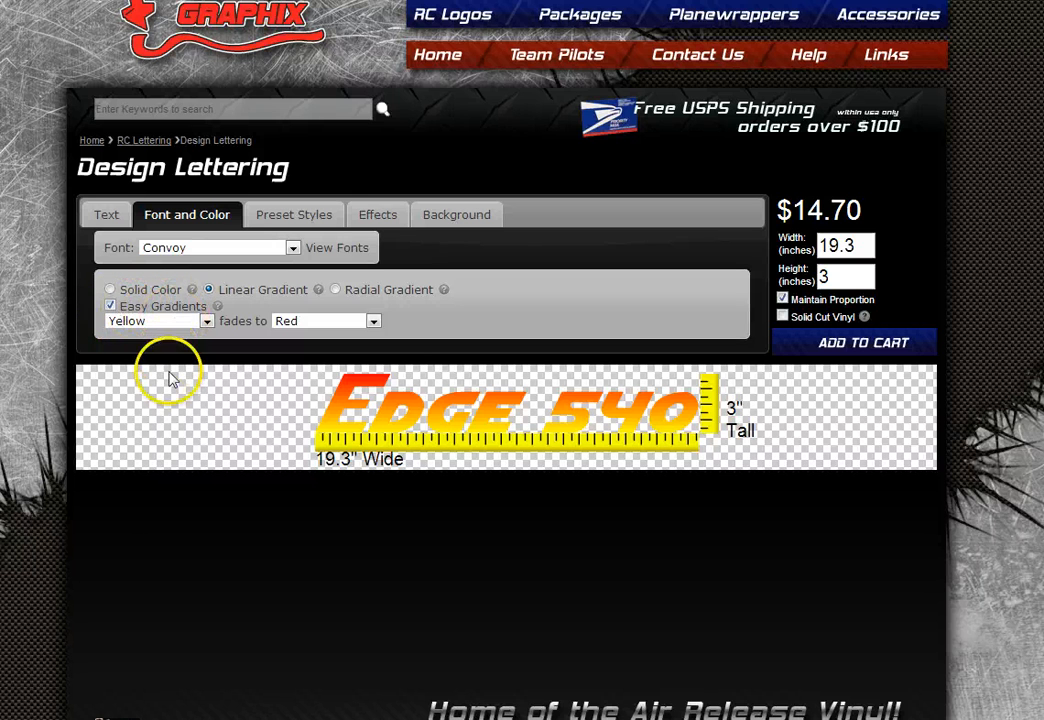
# - Fill Edge 540 with a Dark Blue-to-Yellow linear gradient, then turn off Easy Gradients
pyautogui.click(205, 324)
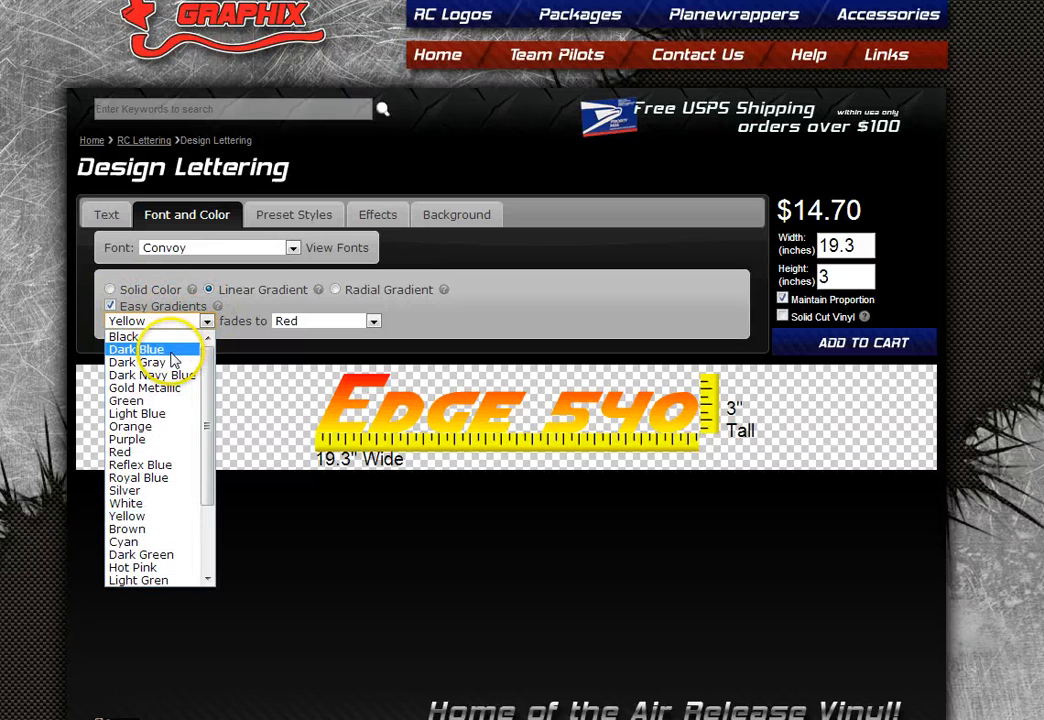
pyautogui.click(166, 349)
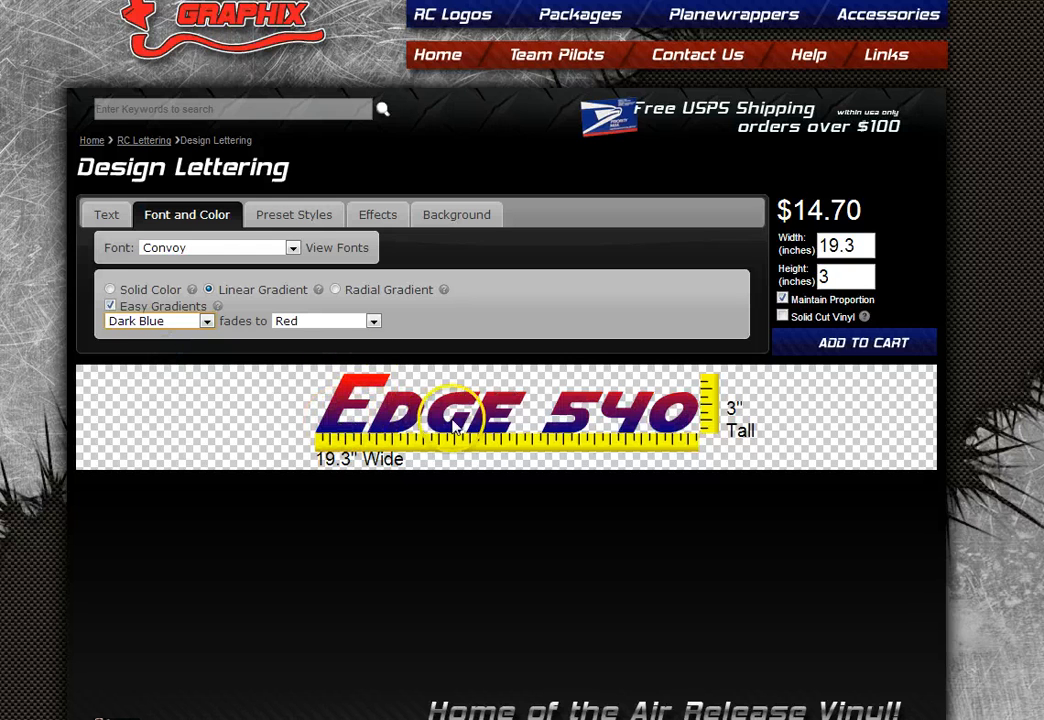
pyautogui.click(330, 322)
pyautogui.click(333, 521)
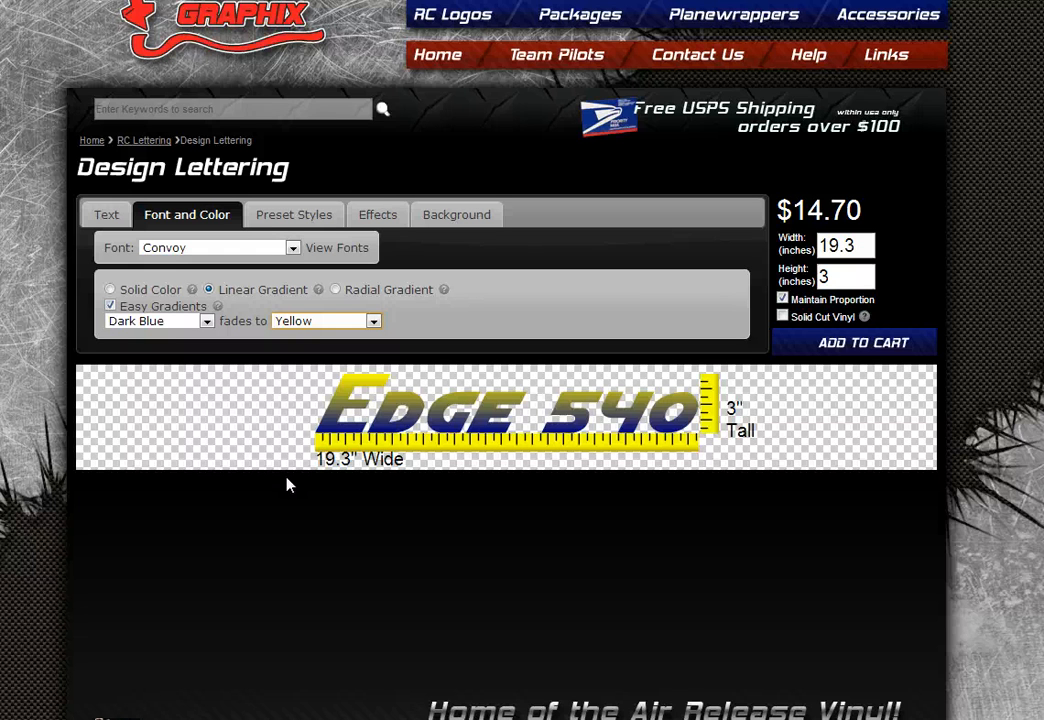
pyautogui.click(110, 306)
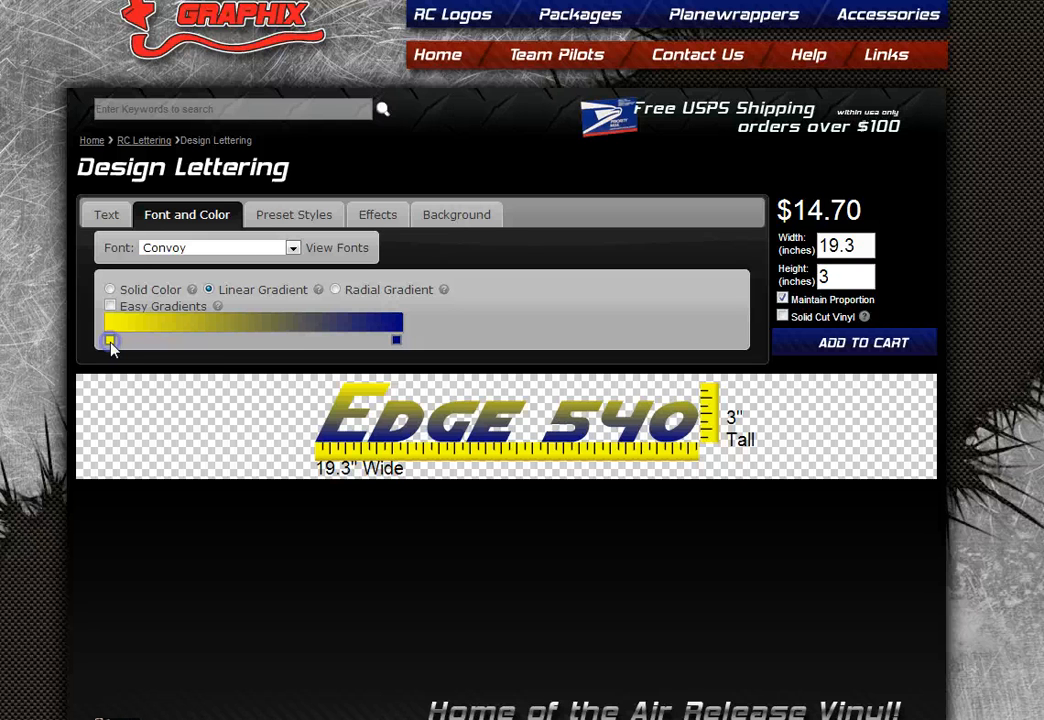
# - Recolour the left gradient stop from yellow to dark blue in the colour picker
pyautogui.click(110, 341)
pyautogui.click(109, 339)
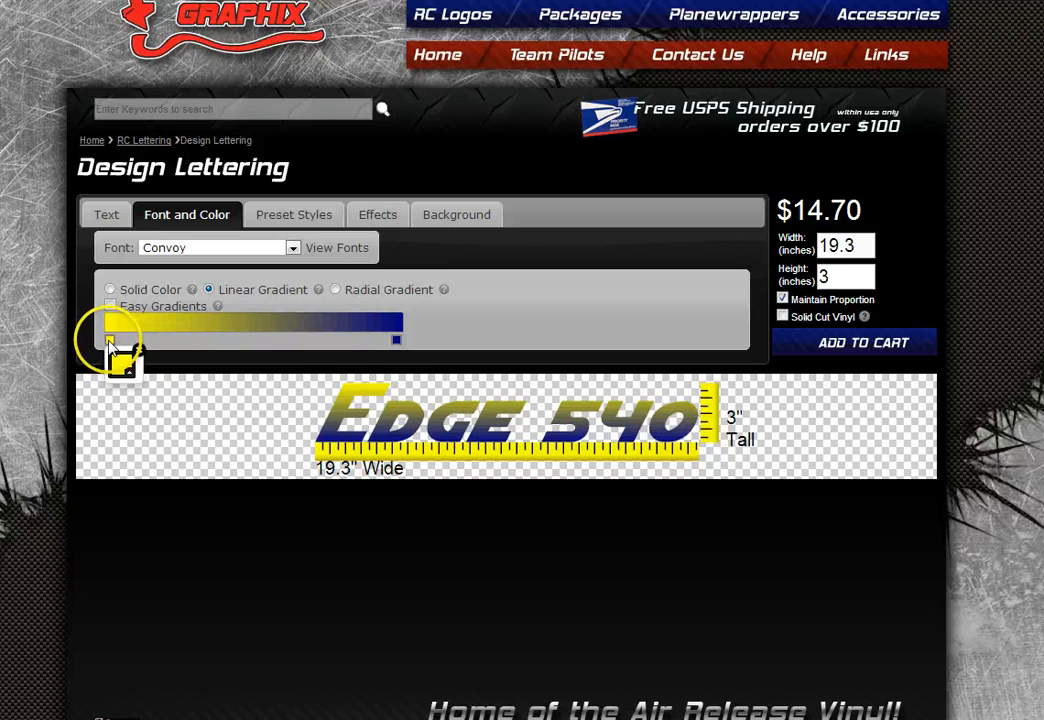
pyautogui.click(121, 362)
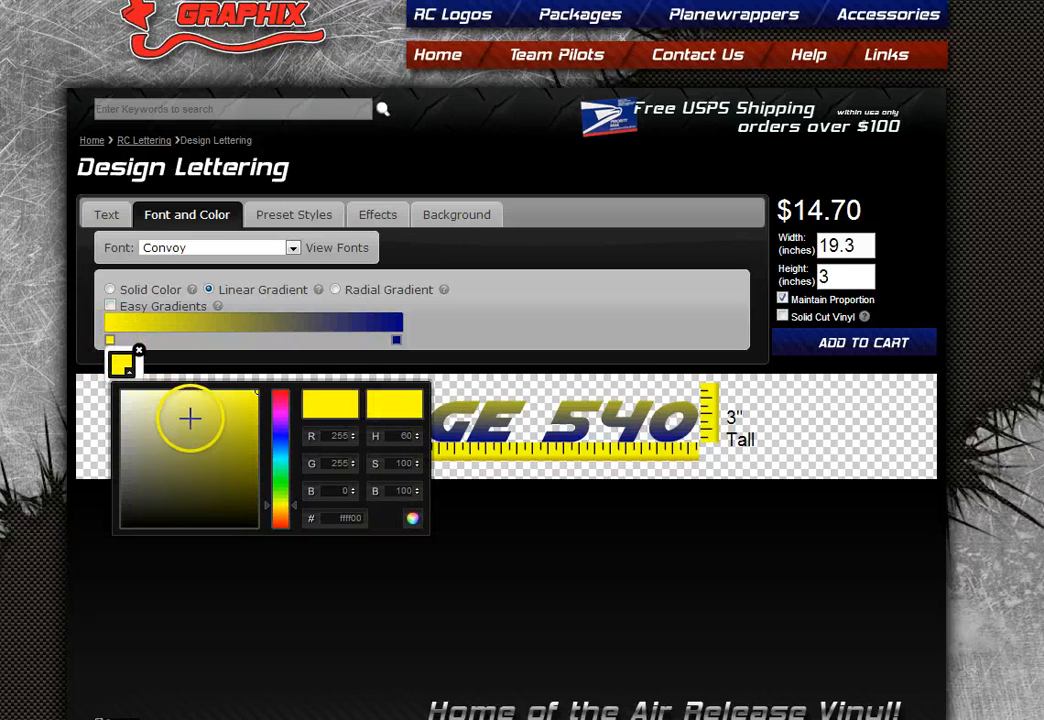
pyautogui.moveTo(189, 417)
pyautogui.mouseDown()
pyautogui.moveTo(186, 443)
pyautogui.moveTo(156, 443)
pyautogui.moveTo(195, 432)
pyautogui.moveTo(212, 478)
pyautogui.moveTo(238, 473)
pyautogui.moveTo(258, 449)
pyautogui.moveTo(257, 466)
pyautogui.mouseUp()
pyautogui.click(340, 513)
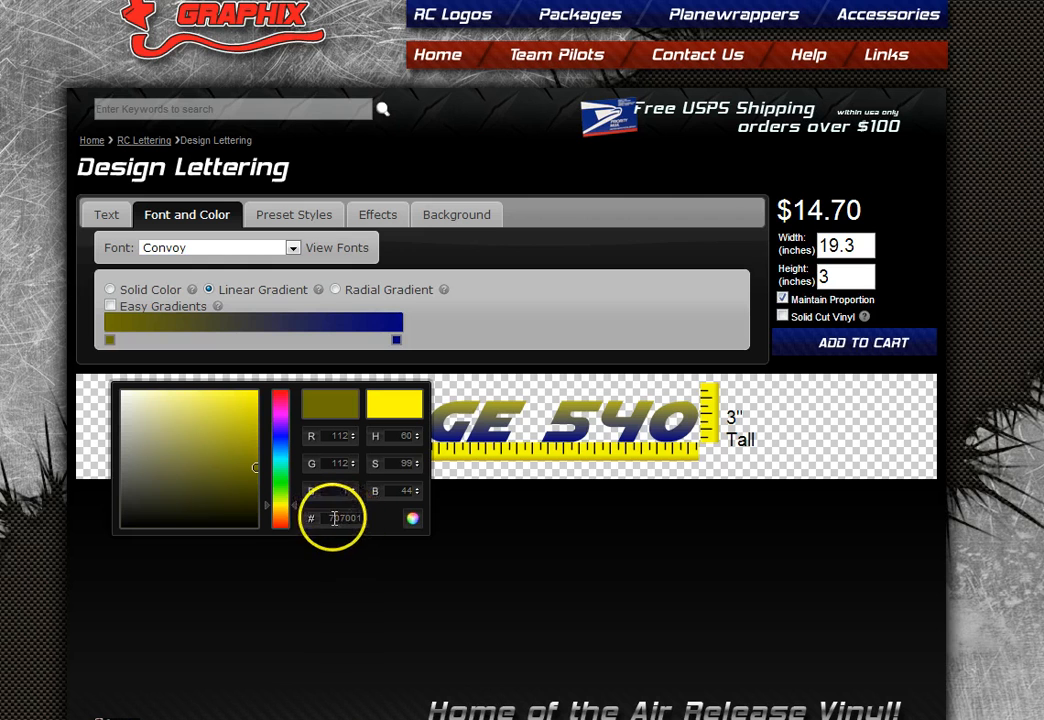
pyautogui.doubleClick(349, 517)
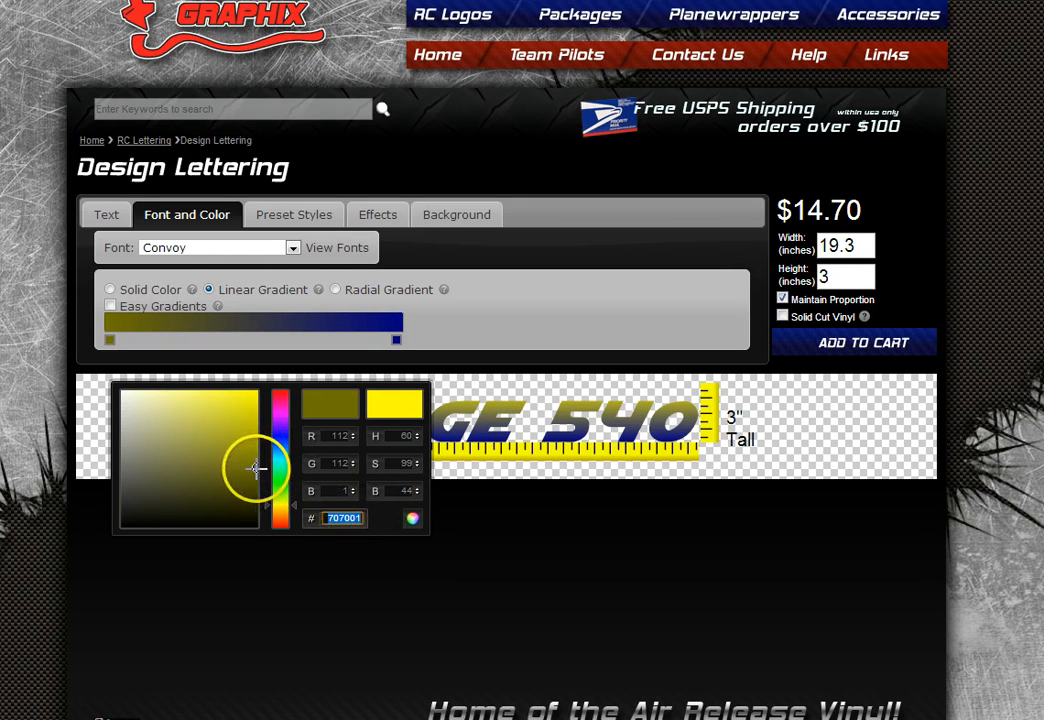
pyautogui.moveTo(256, 468)
pyautogui.mouseDown()
pyautogui.moveTo(268, 528)
pyautogui.moveTo(271, 434)
pyautogui.moveTo(247, 433)
pyautogui.moveTo(231, 417)
pyautogui.moveTo(256, 405)
pyautogui.moveTo(159, 439)
pyautogui.mouseUp()
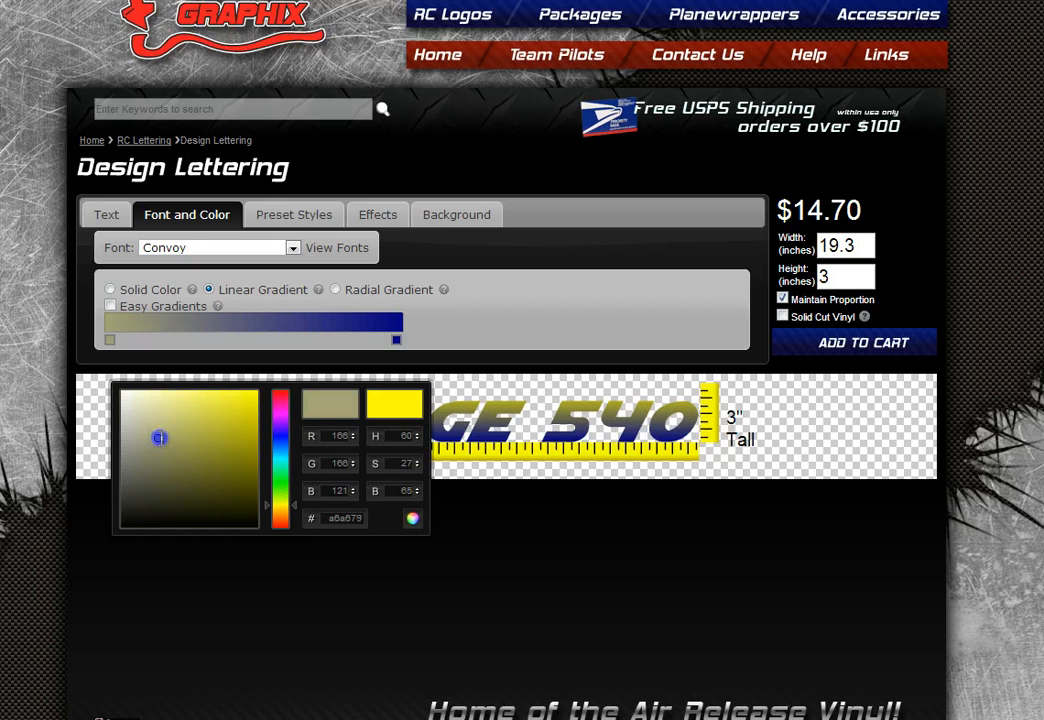
pyautogui.moveTo(159, 437)
pyautogui.mouseDown()
pyautogui.moveTo(175, 489)
pyautogui.moveTo(118, 538)
pyautogui.mouseUp()
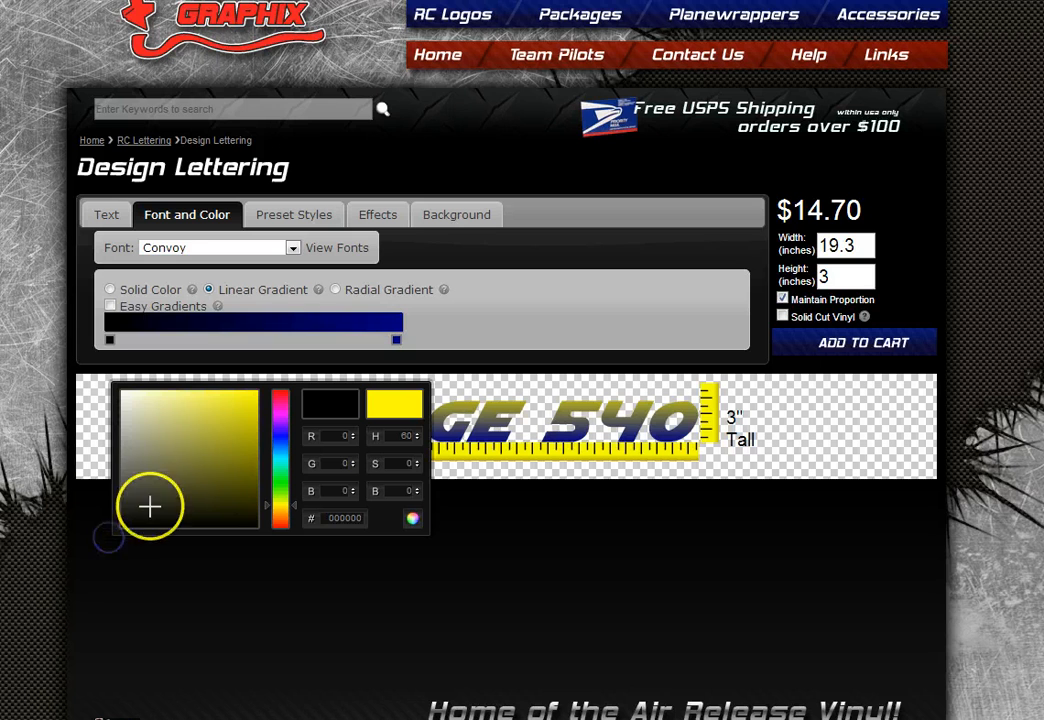
pyautogui.moveTo(161, 487); pyautogui.dragTo(204, 439)
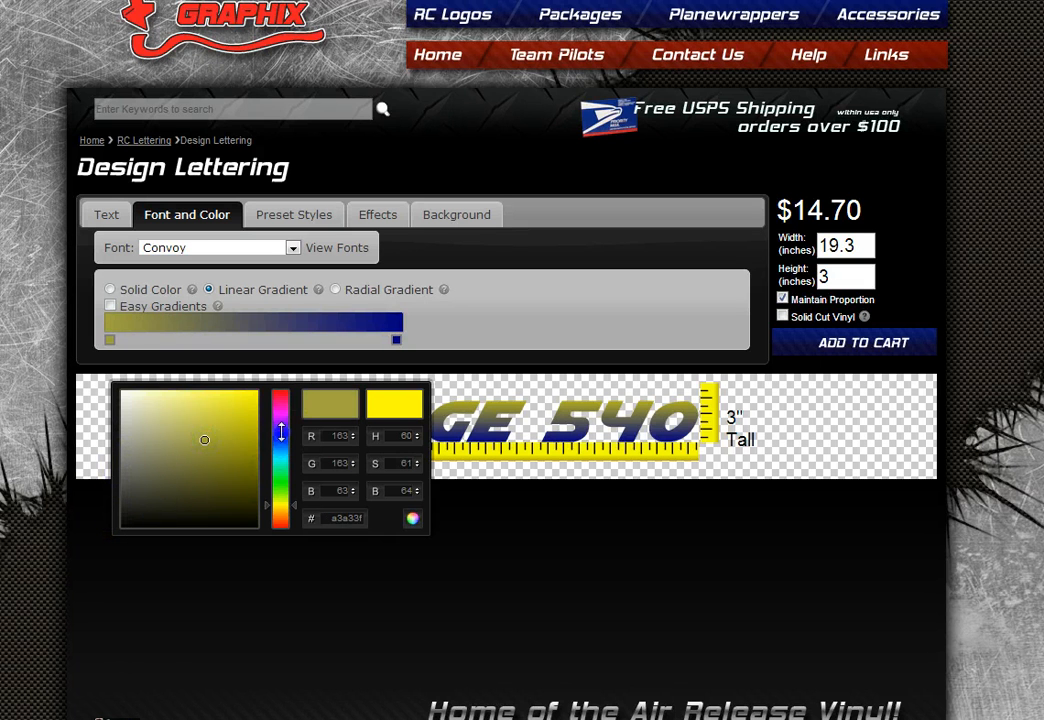
pyautogui.click(281, 442)
pyautogui.click(248, 456)
pyautogui.click(401, 354)
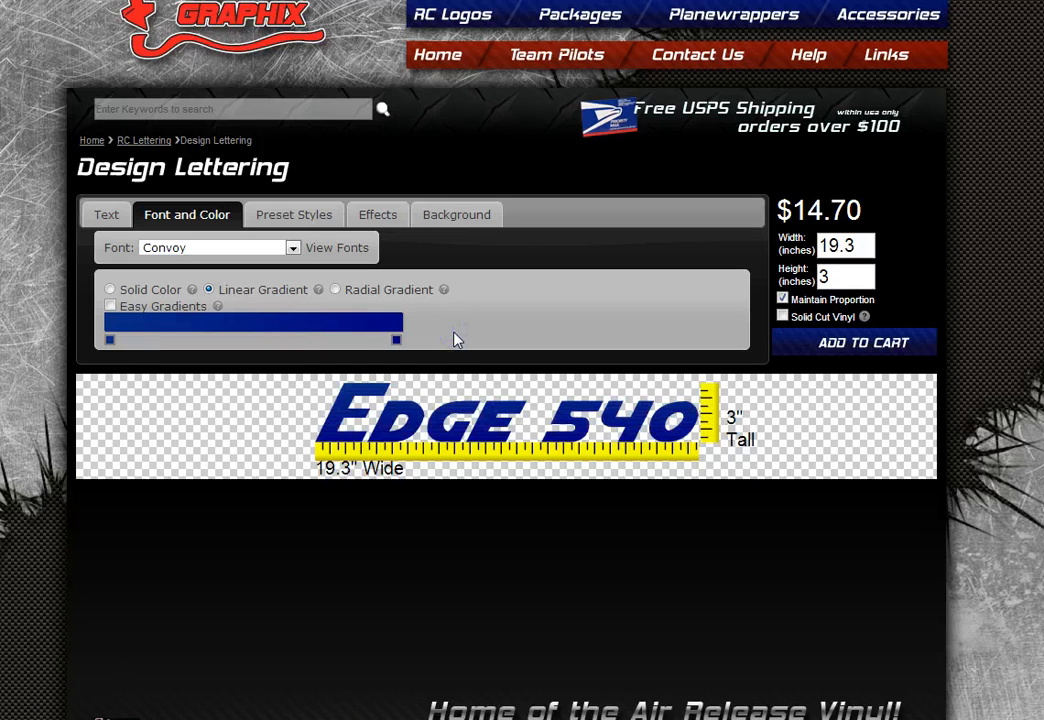
# - Turn the right gradient stop white, move it to the middle, and add a new right-end stop
pyautogui.click(399, 341)
pyautogui.click(422, 400)
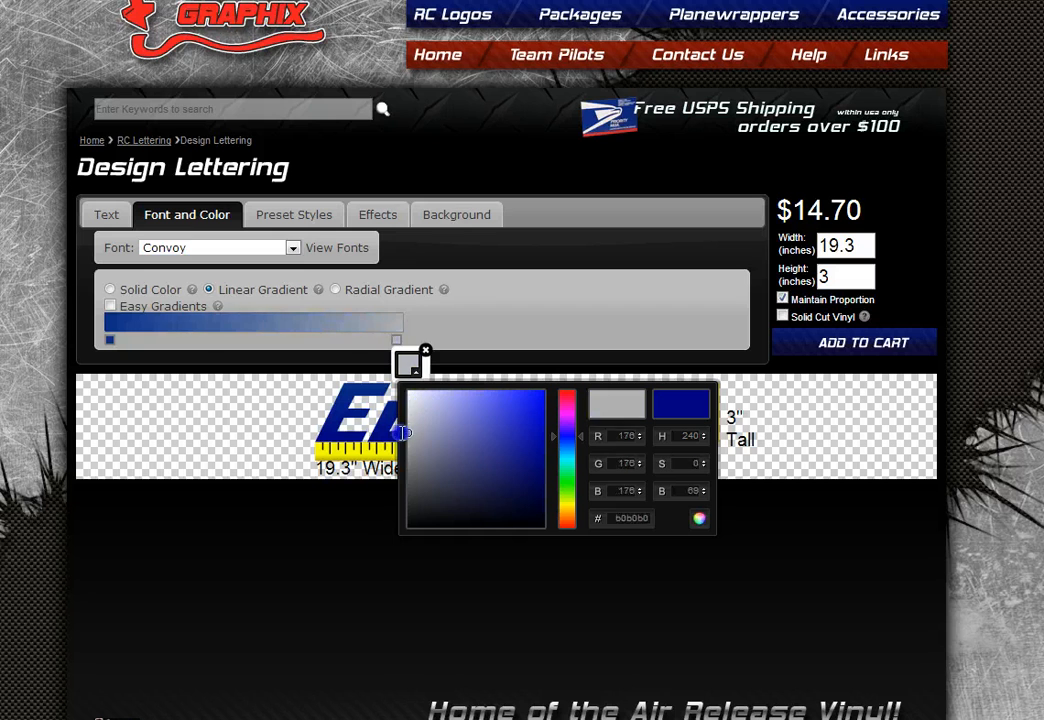
pyautogui.click(466, 323)
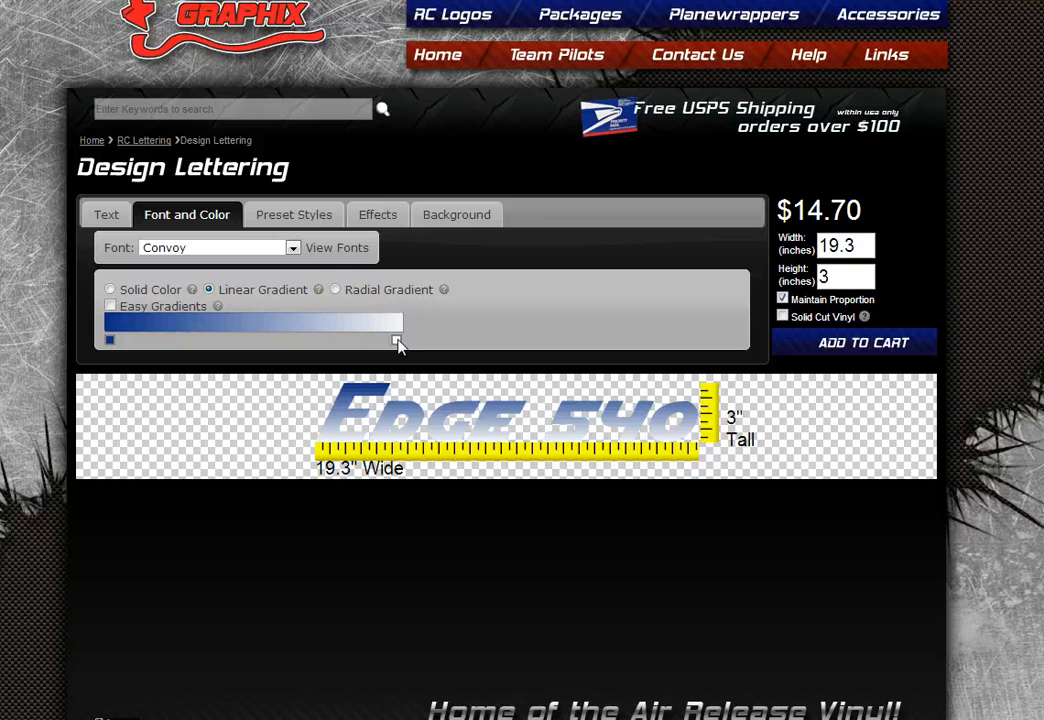
pyautogui.moveTo(397, 343); pyautogui.dragTo(252, 343)
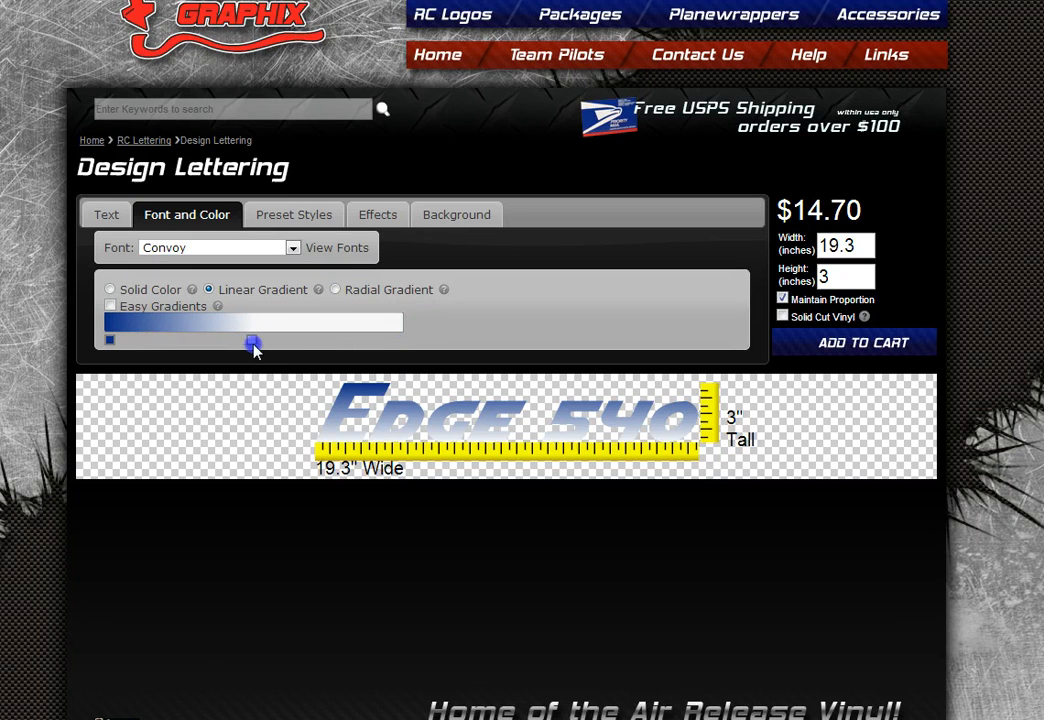
pyautogui.click(401, 330)
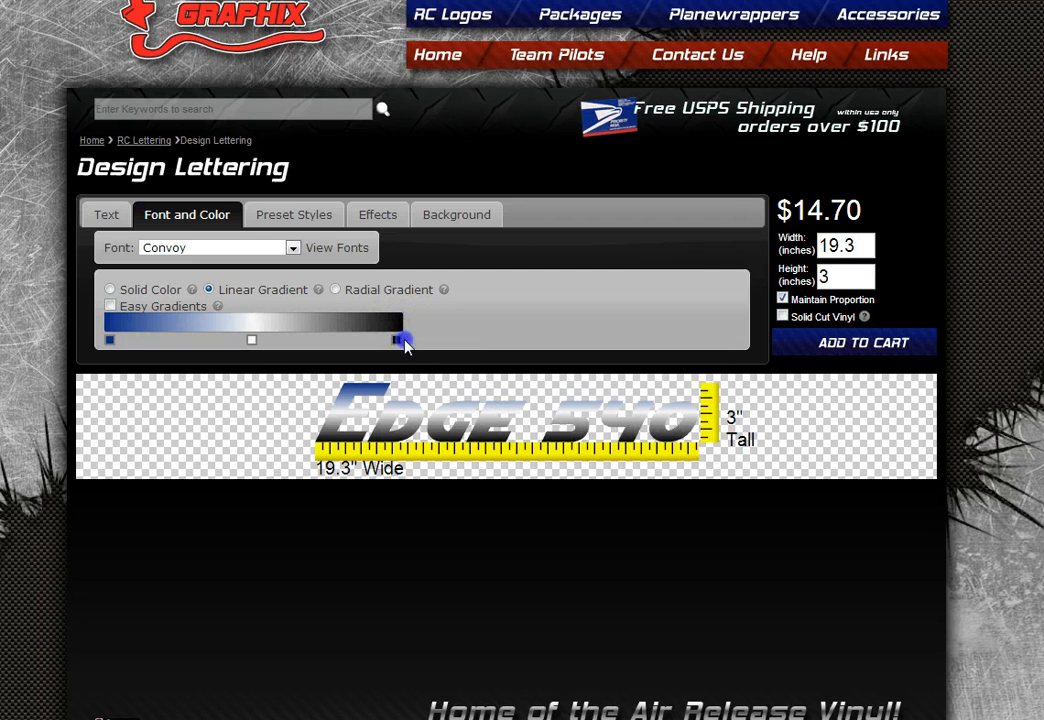
pyautogui.click(256, 343)
# - Set the new right stop to black and pull it and the blue stop toward the centre
pyautogui.click(396, 341)
pyautogui.click(407, 363)
pyautogui.moveTo(458, 440); pyautogui.dragTo(497, 459)
pyautogui.click(531, 318)
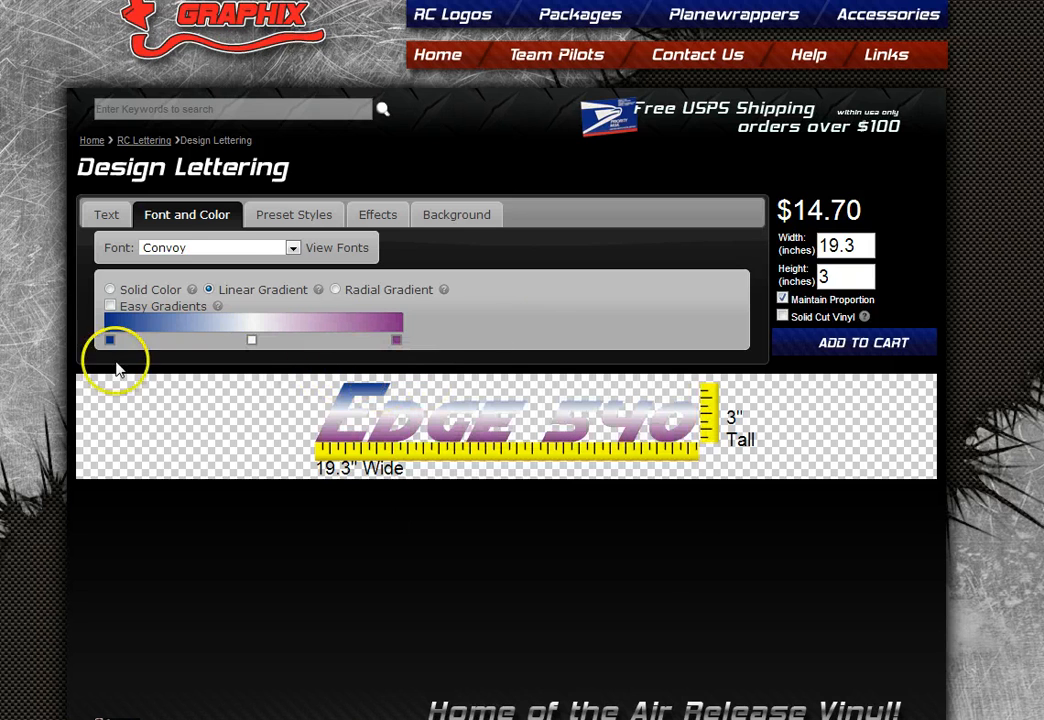
pyautogui.moveTo(110, 341); pyautogui.dragTo(217, 341)
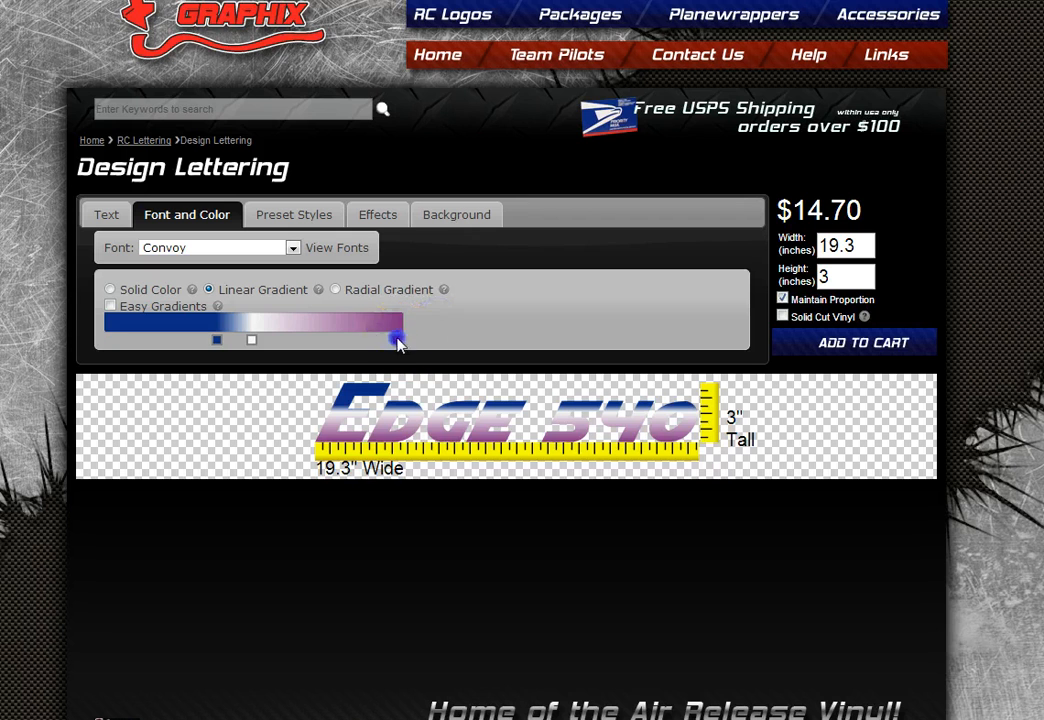
pyautogui.moveTo(396, 341); pyautogui.dragTo(289, 342)
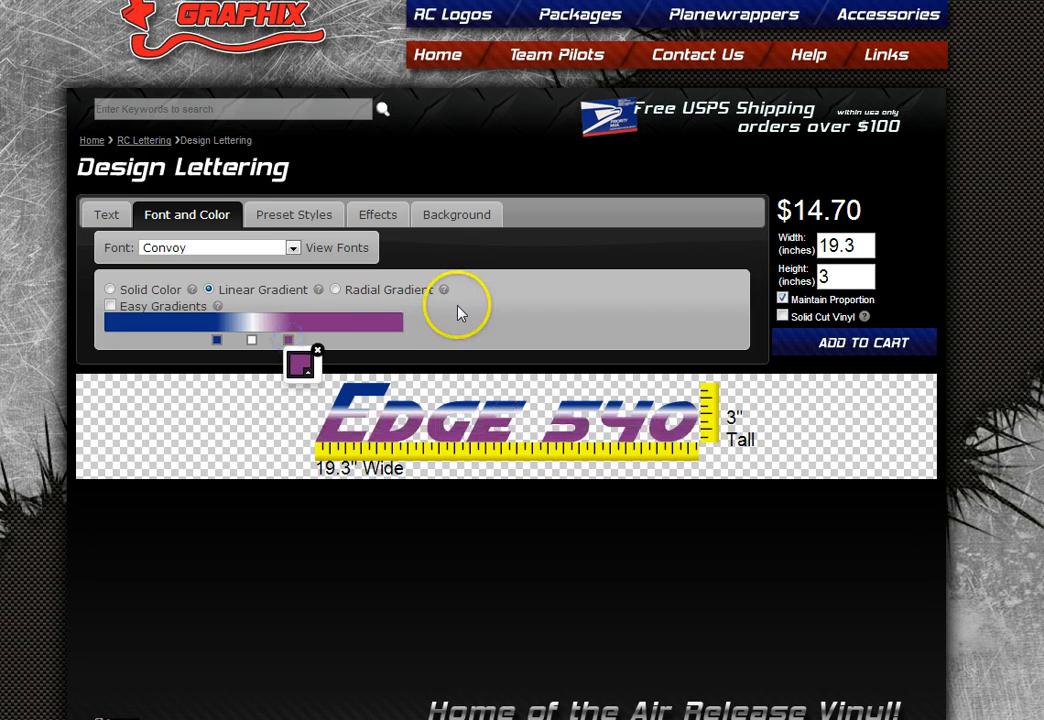
pyautogui.click(299, 364)
pyautogui.moveTo(323, 427); pyautogui.dragTo(296, 528)
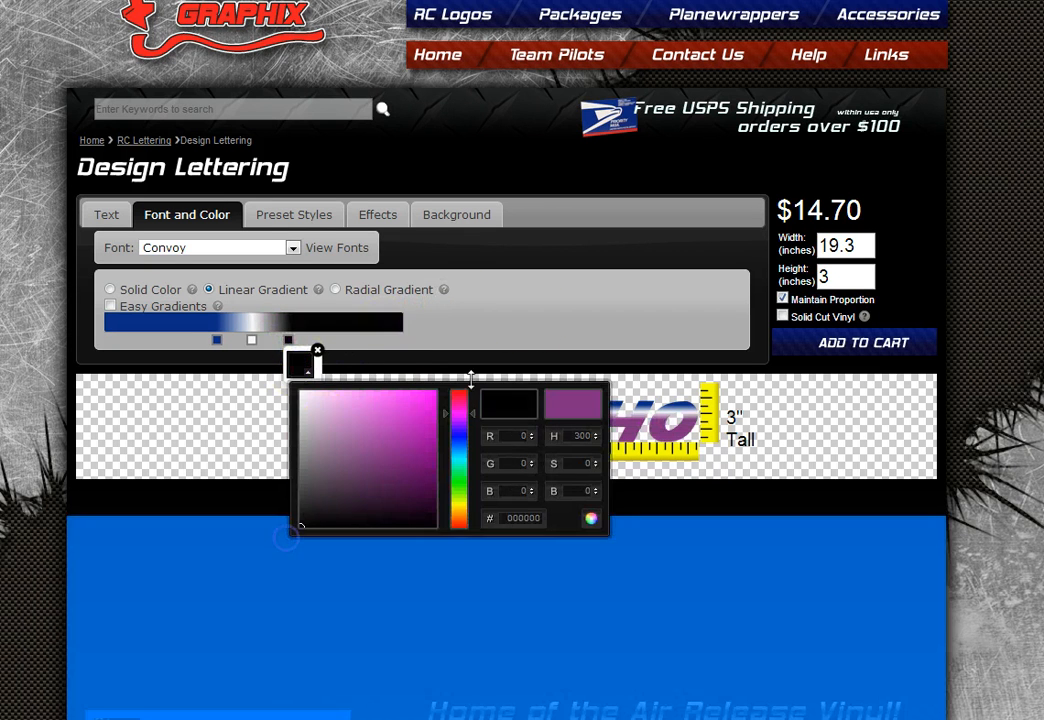
pyautogui.click(373, 360)
# - Make the left stop black too, then spread both black stops slightly outward
pyautogui.click(216, 341)
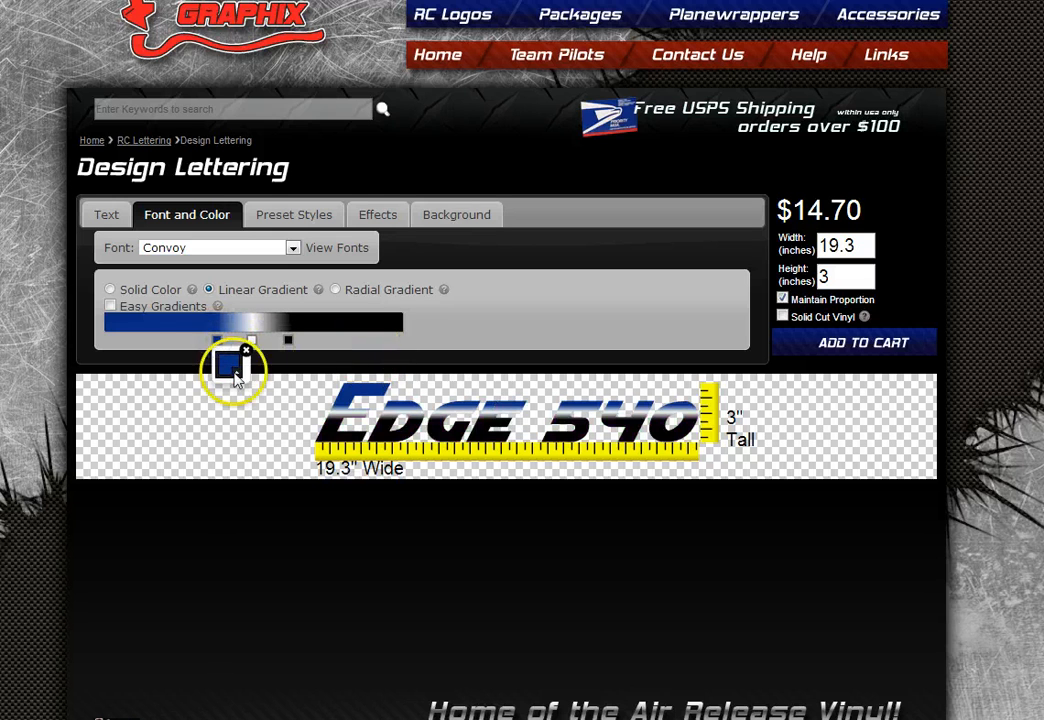
pyautogui.click(228, 364)
pyautogui.moveTo(236, 398); pyautogui.dragTo(227, 525)
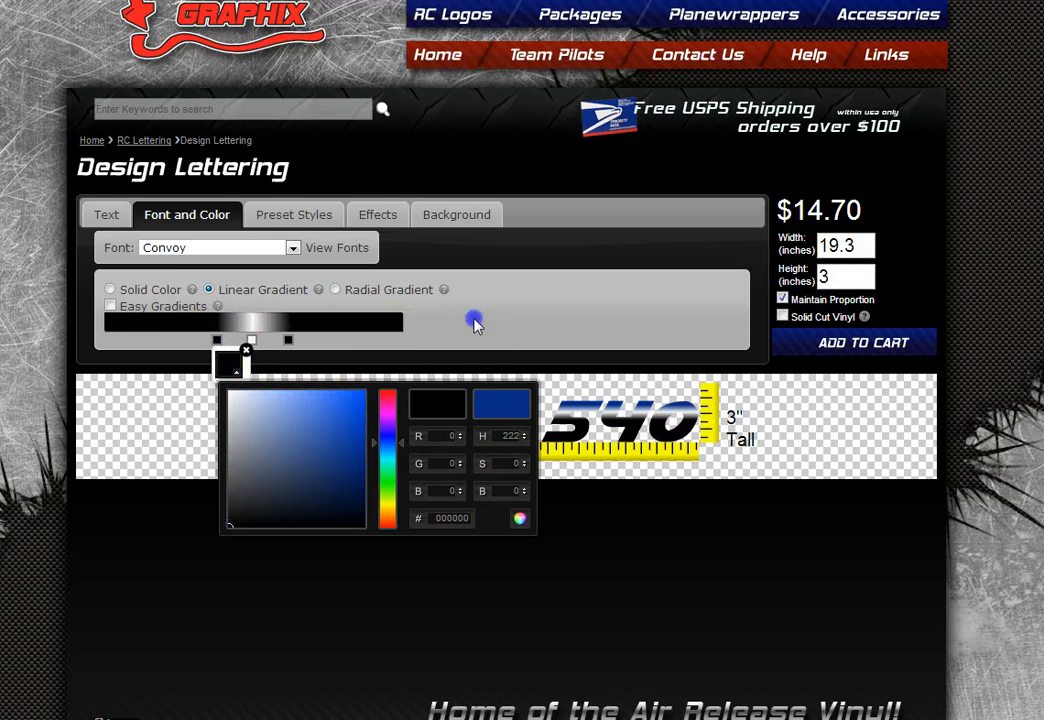
pyautogui.click(475, 324)
pyautogui.click(212, 339)
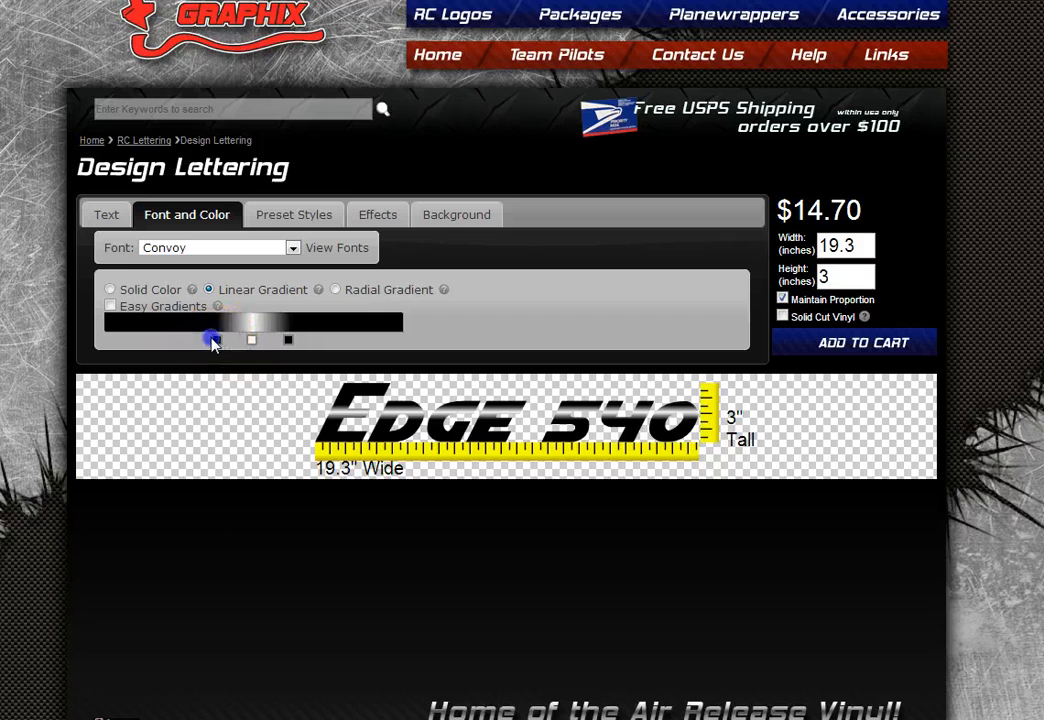
pyautogui.moveTo(216, 341); pyautogui.dragTo(187, 340)
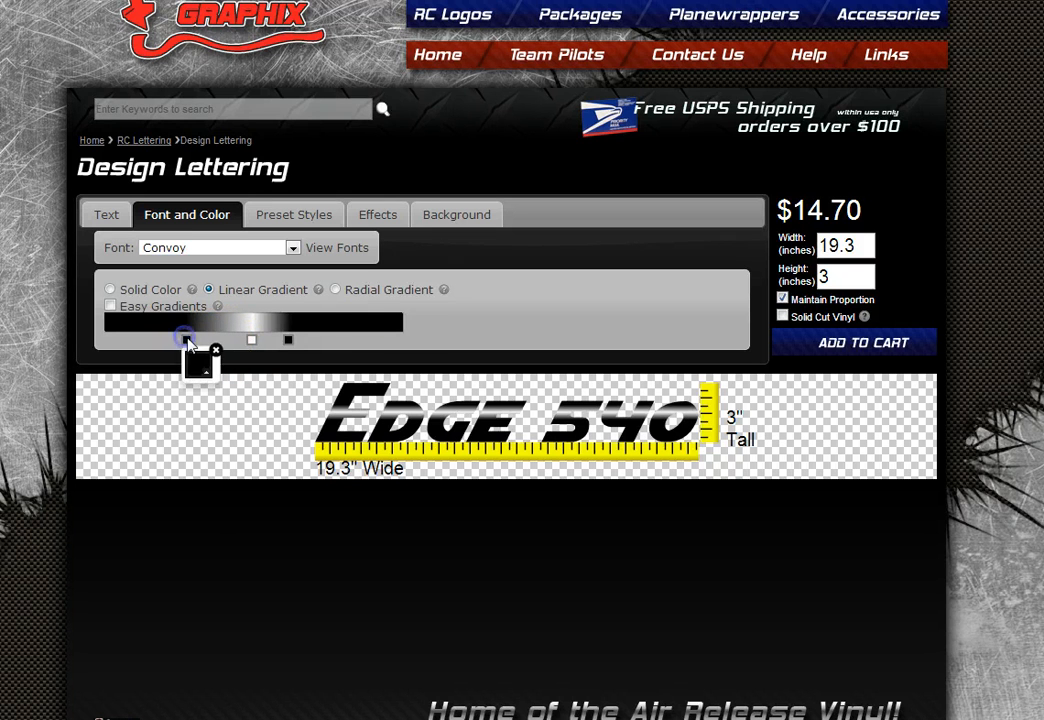
pyautogui.moveTo(292, 341); pyautogui.dragTo(315, 342)
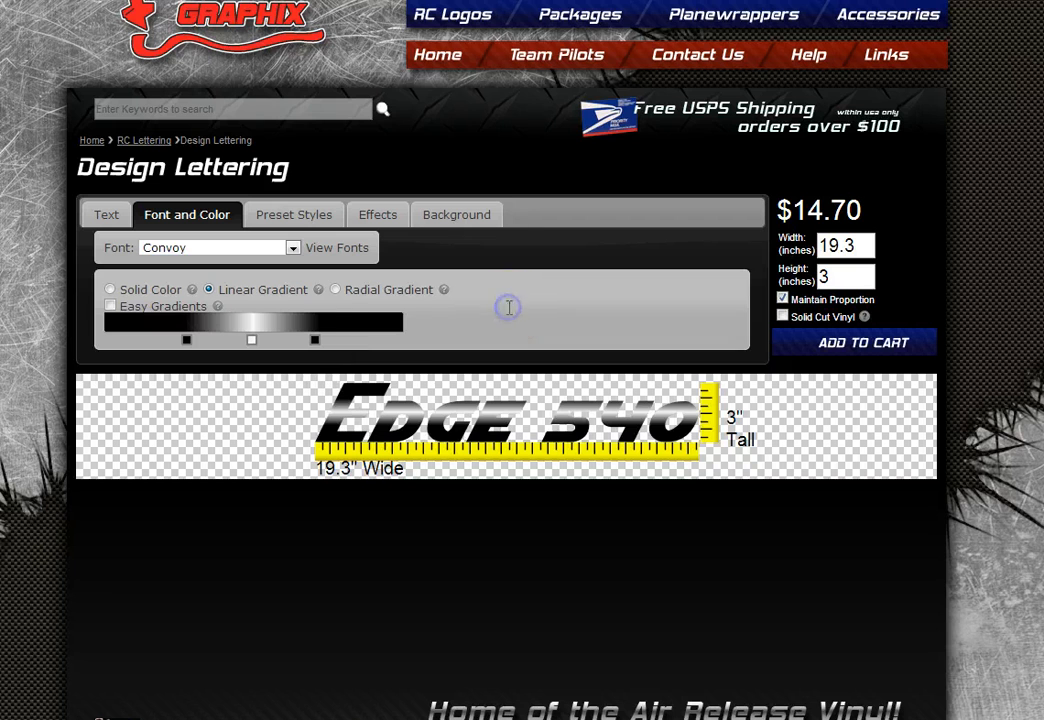
# - Switch to a radial gradient centred on the lettering, Royal Blue to Red, with Easy Gradients off
pyautogui.click(335, 290)
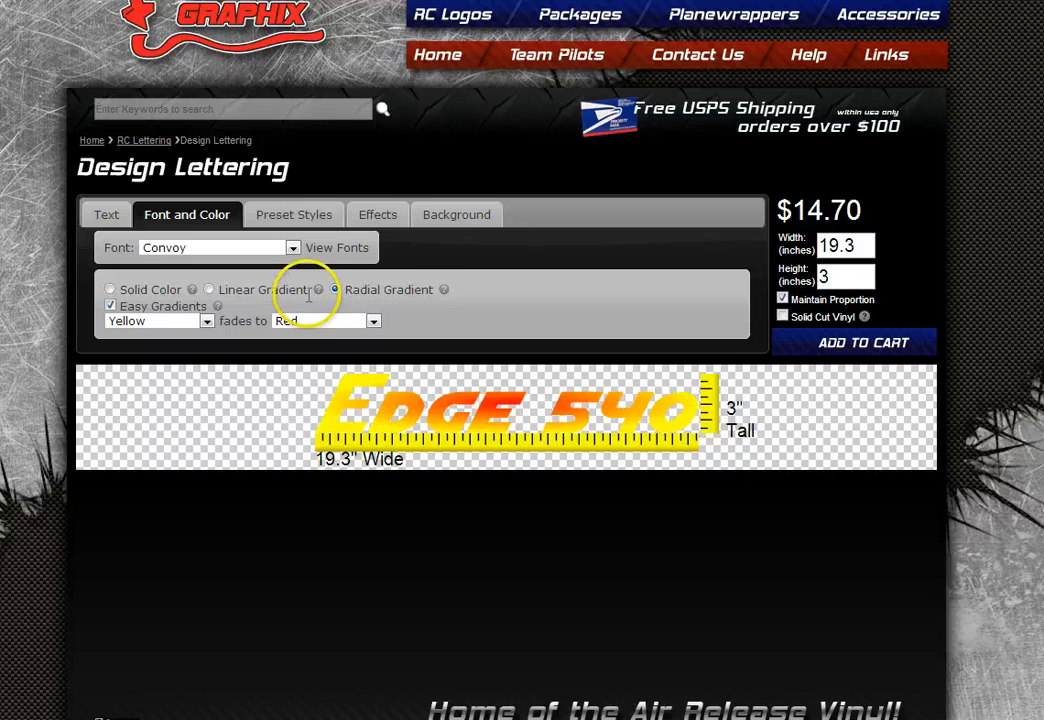
pyautogui.moveTo(449, 295)
pyautogui.click(520, 405)
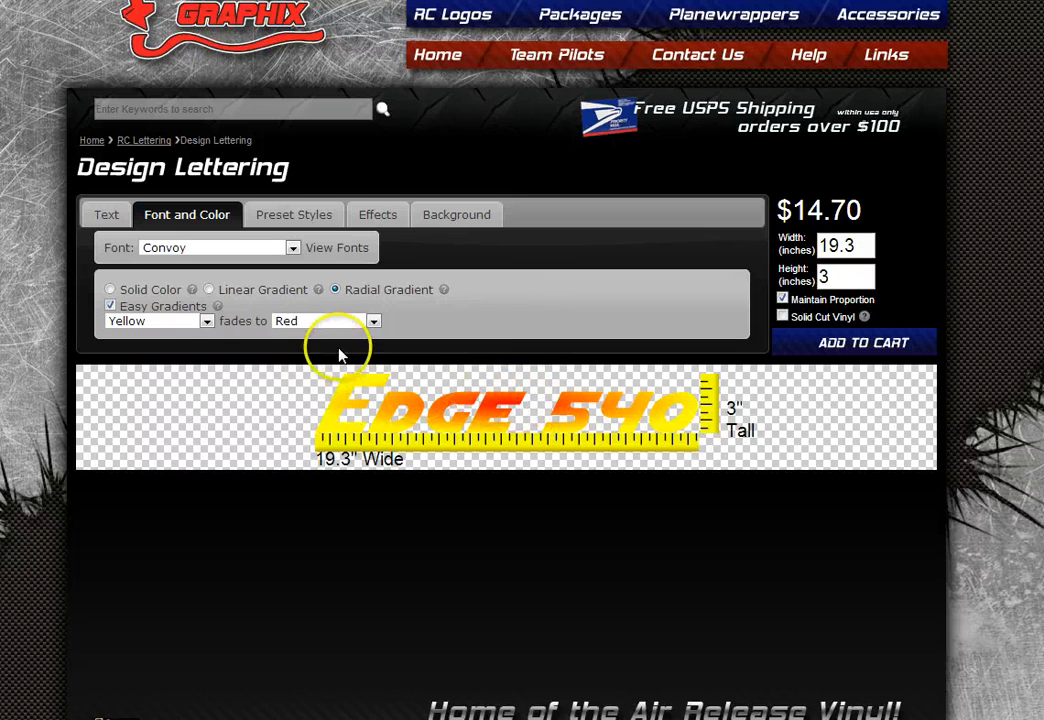
pyautogui.click(190, 321)
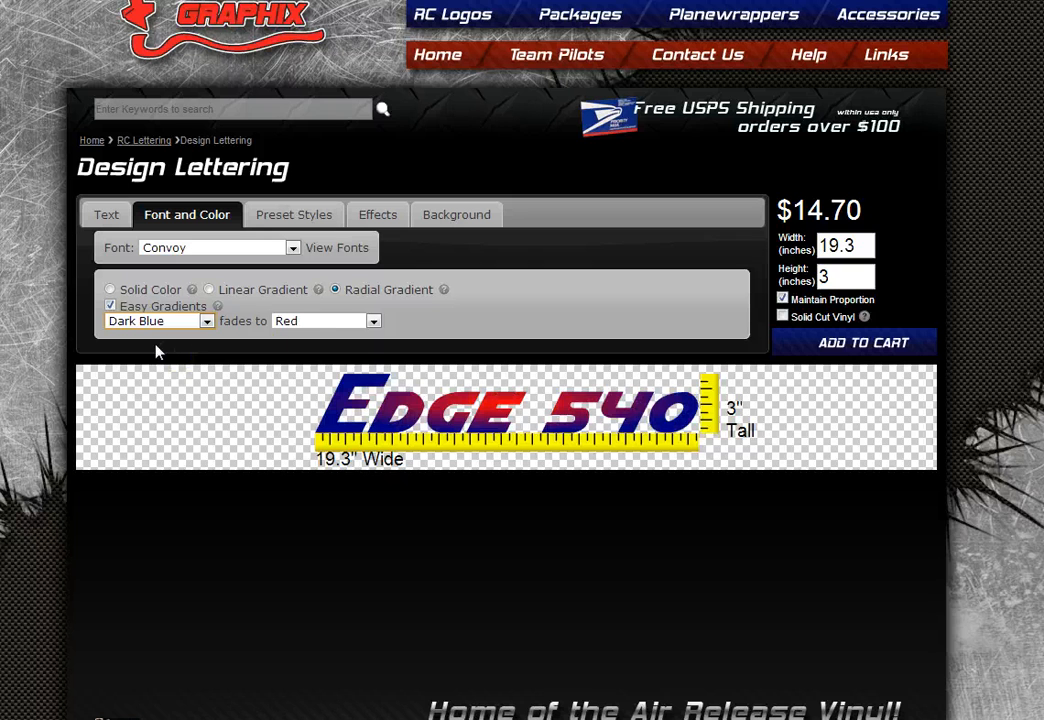
pyautogui.click(208, 324)
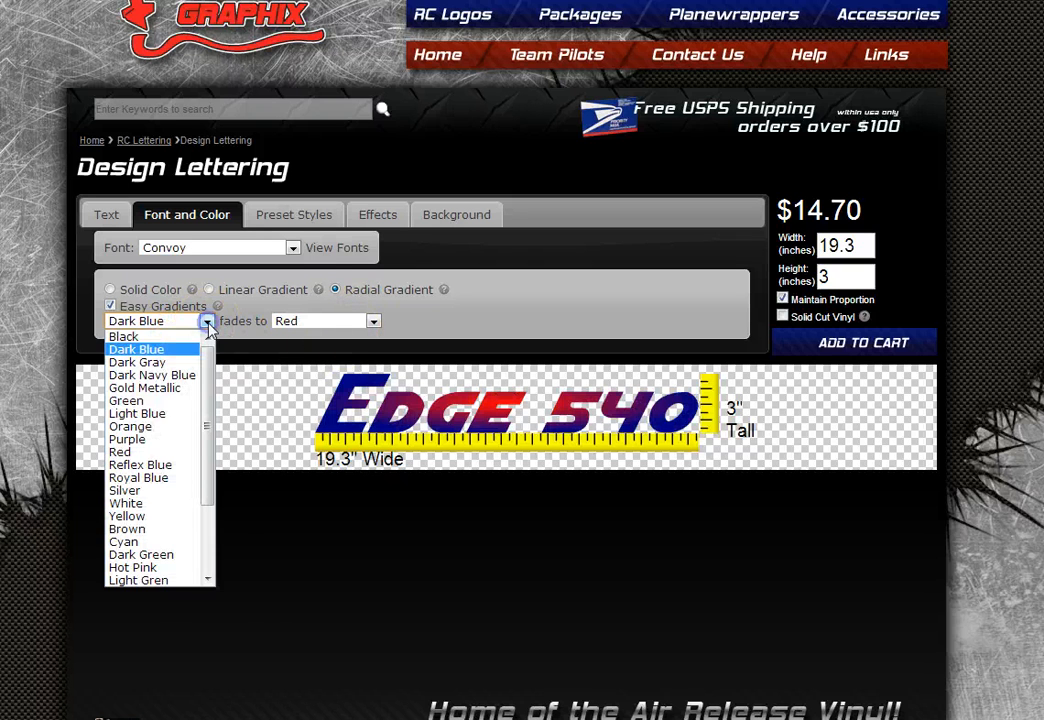
pyautogui.click(172, 474)
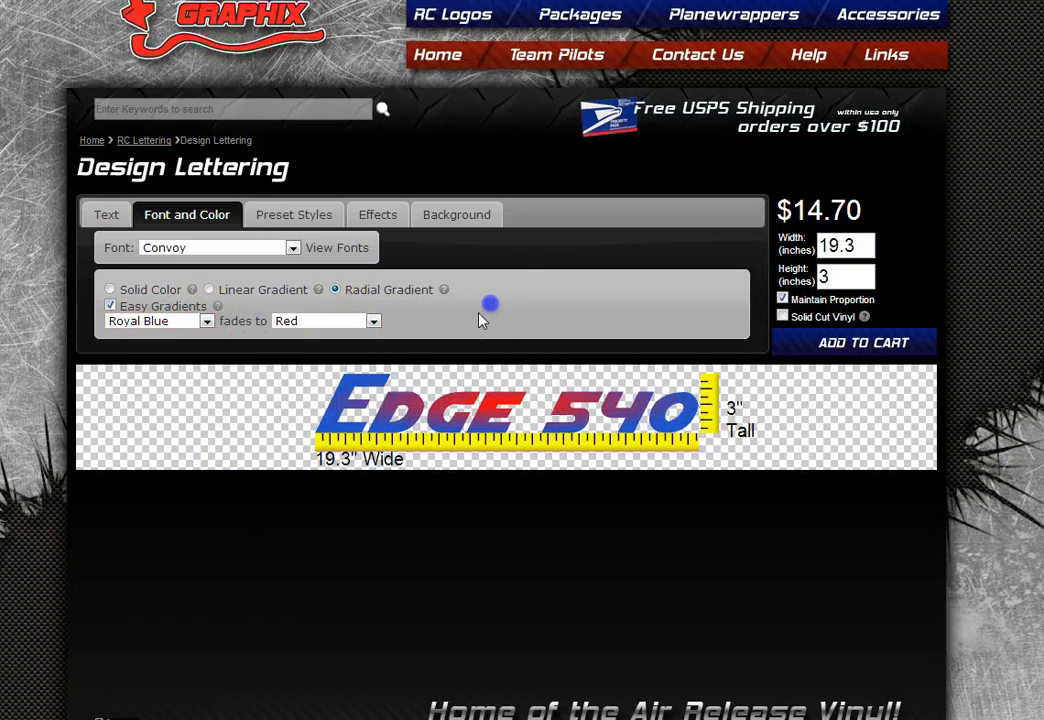
pyautogui.click(111, 306)
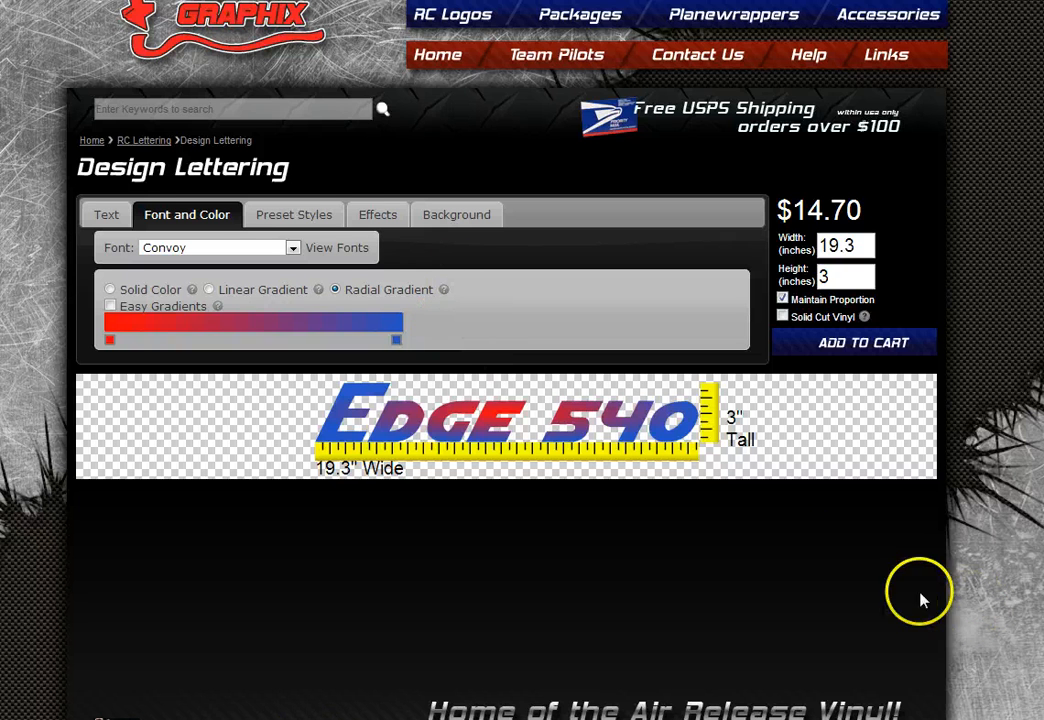
# - Apply the orange Edge 540 preset from the style gallery's second page (Infinite Justice, $27.99)
pyautogui.click(288, 218)
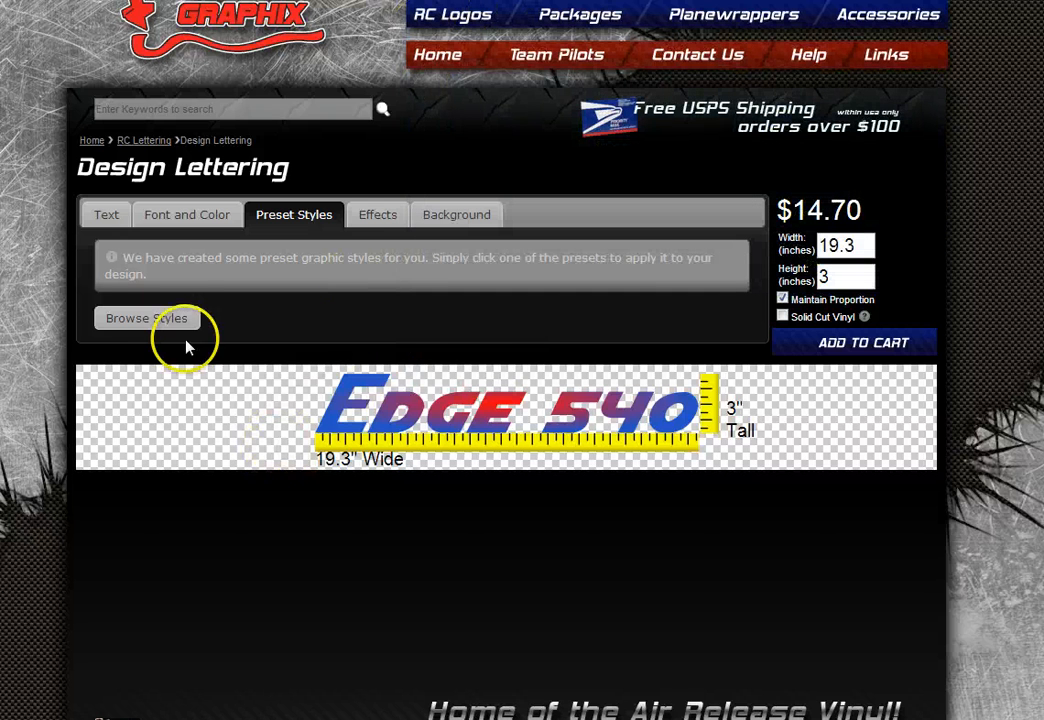
pyautogui.click(140, 320)
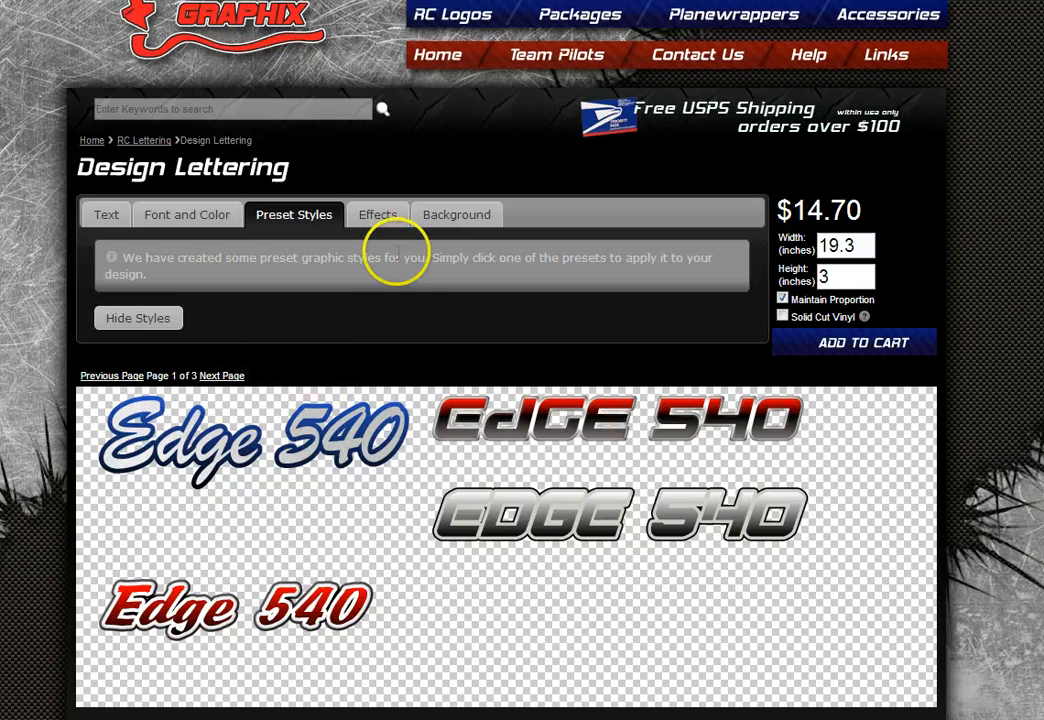
pyautogui.click(240, 376)
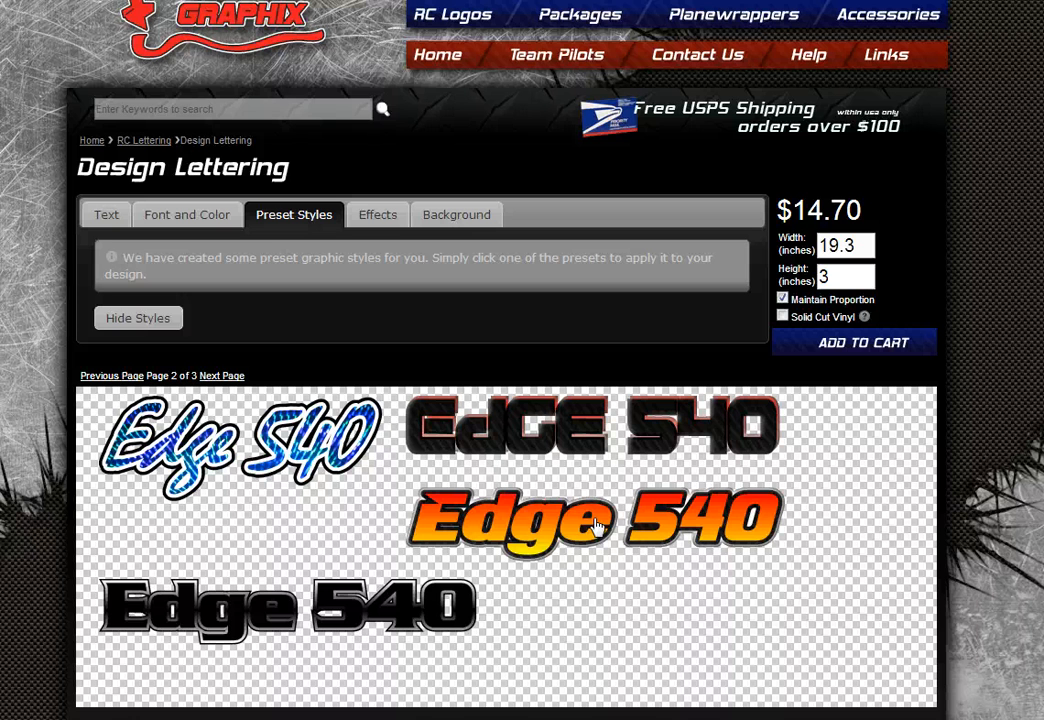
pyautogui.click(534, 525)
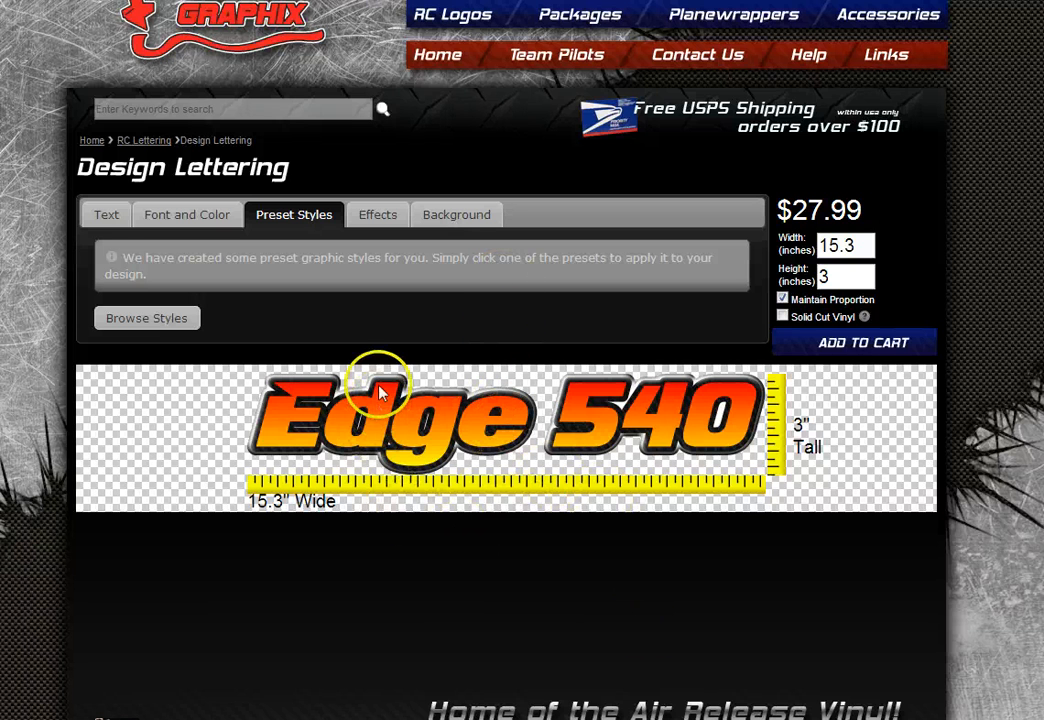
pyautogui.click(192, 217)
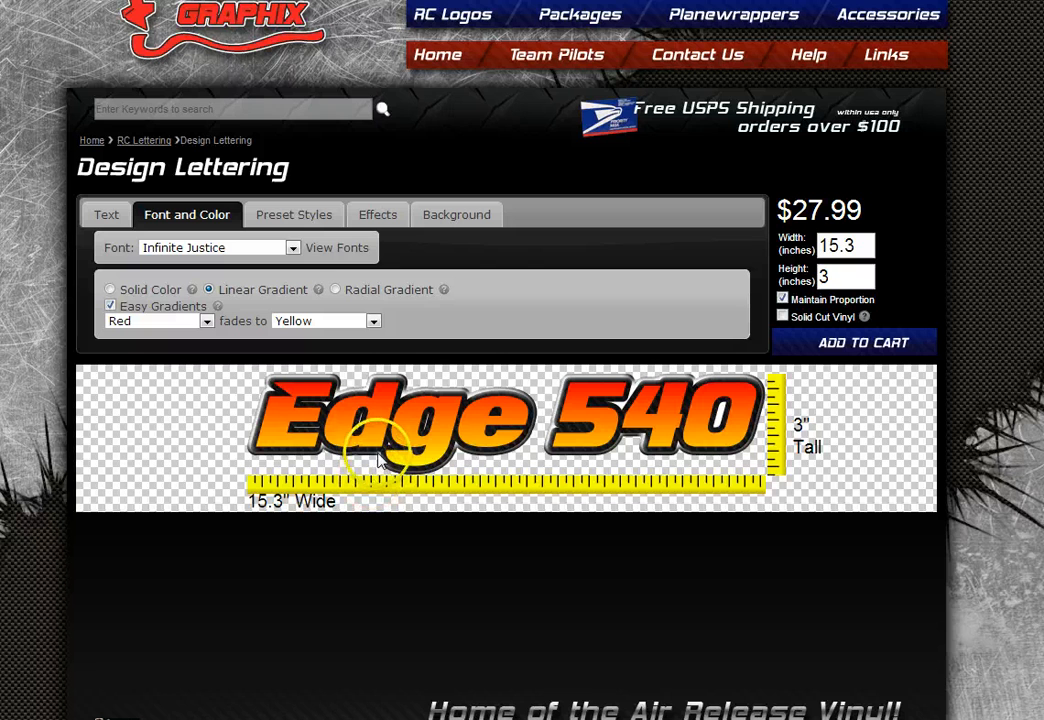
# - Open the Effects settings and toggle Inner Bevel off and back on
pyautogui.click(310, 213)
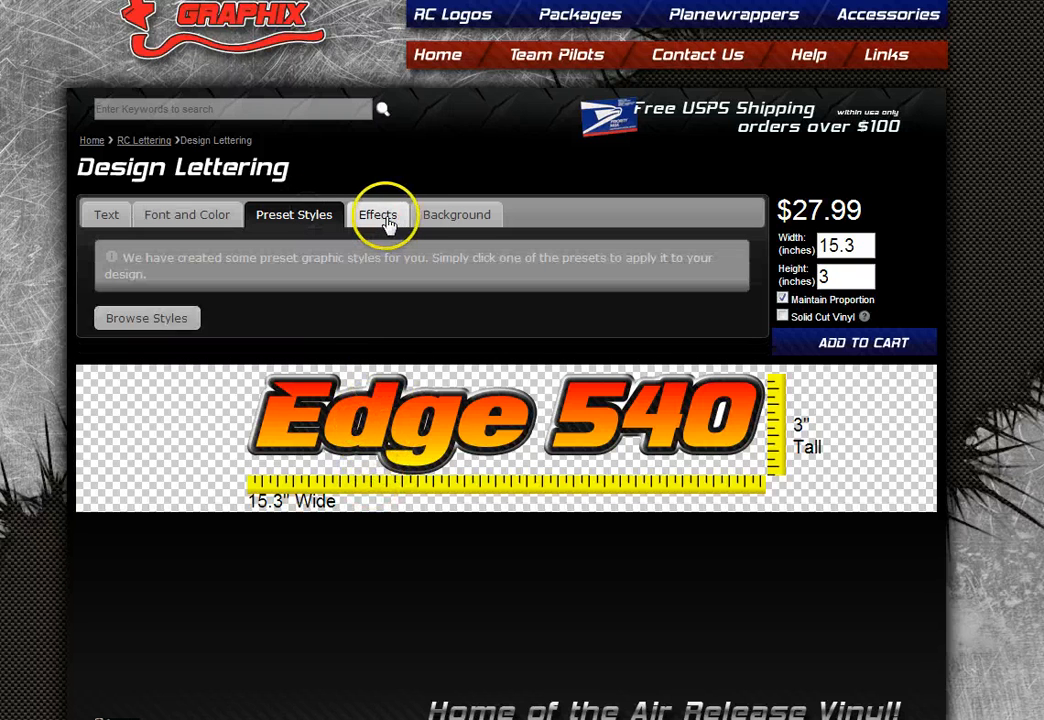
pyautogui.click(380, 230)
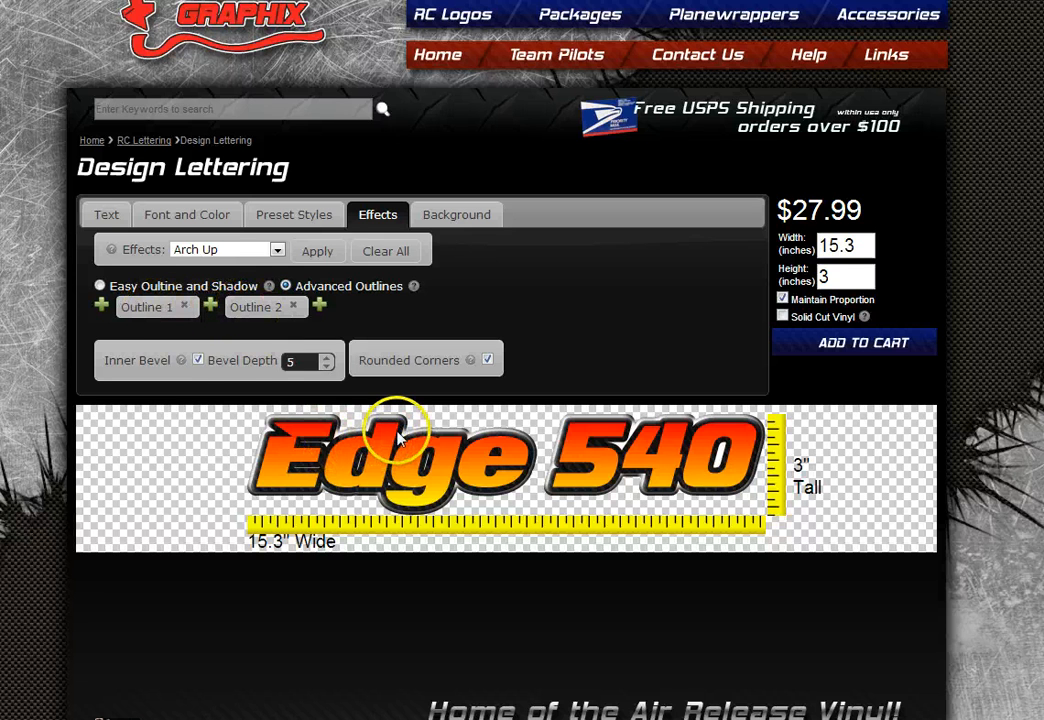
pyautogui.click(198, 361)
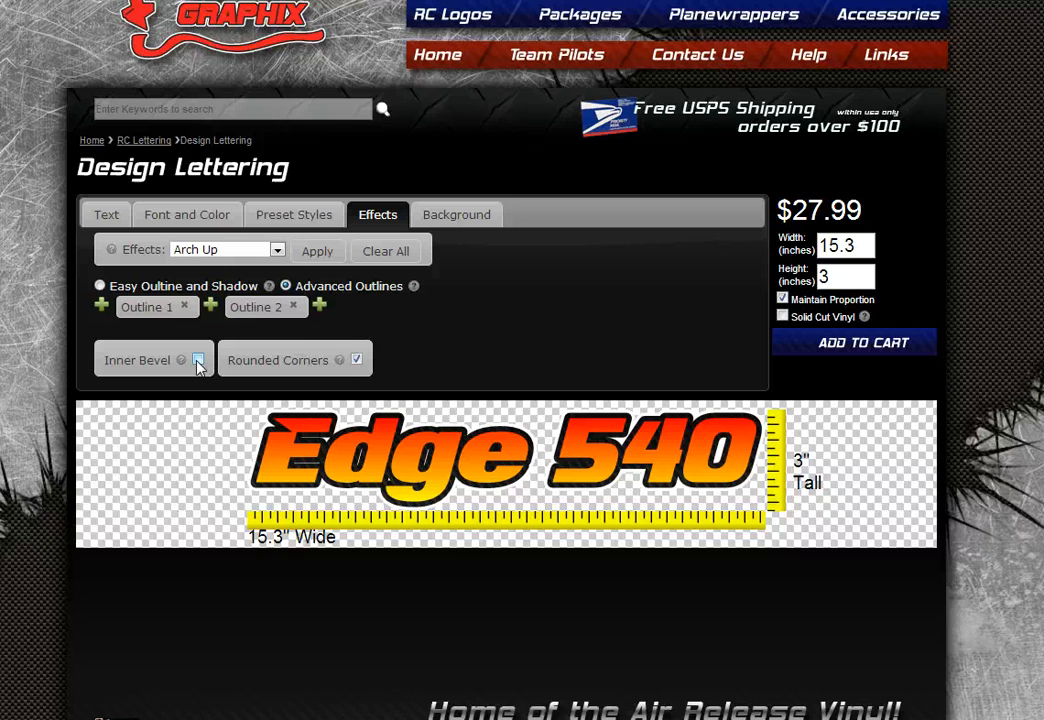
pyautogui.click(198, 361)
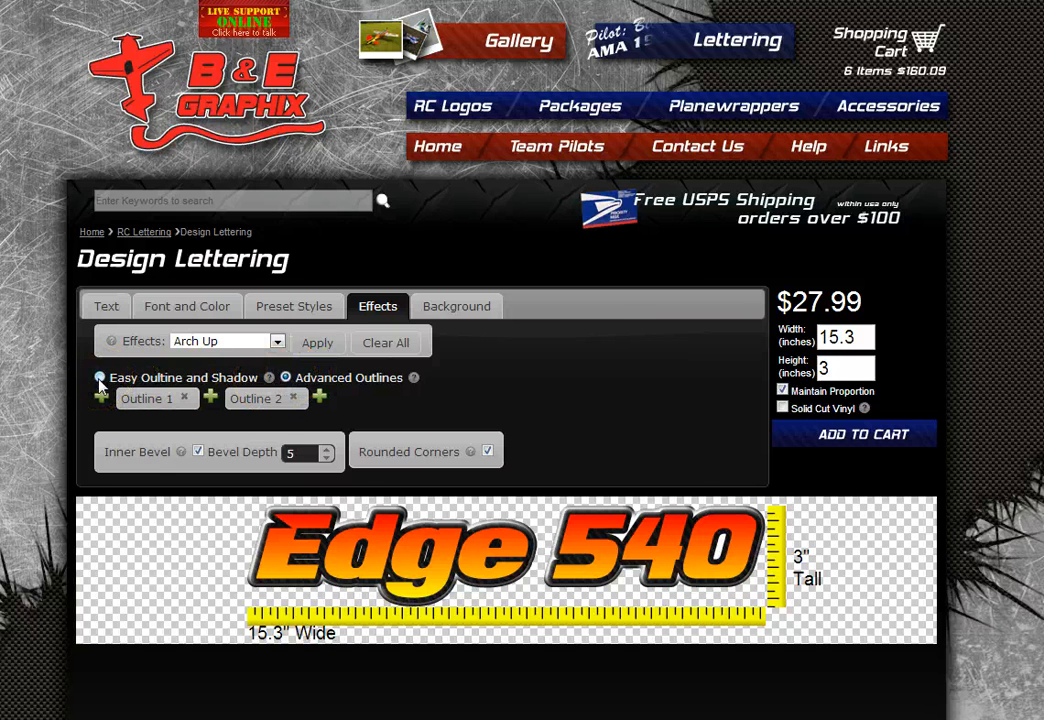
# - Adjust the first outline's thickness up and down, settling at 100
pyautogui.click(148, 403)
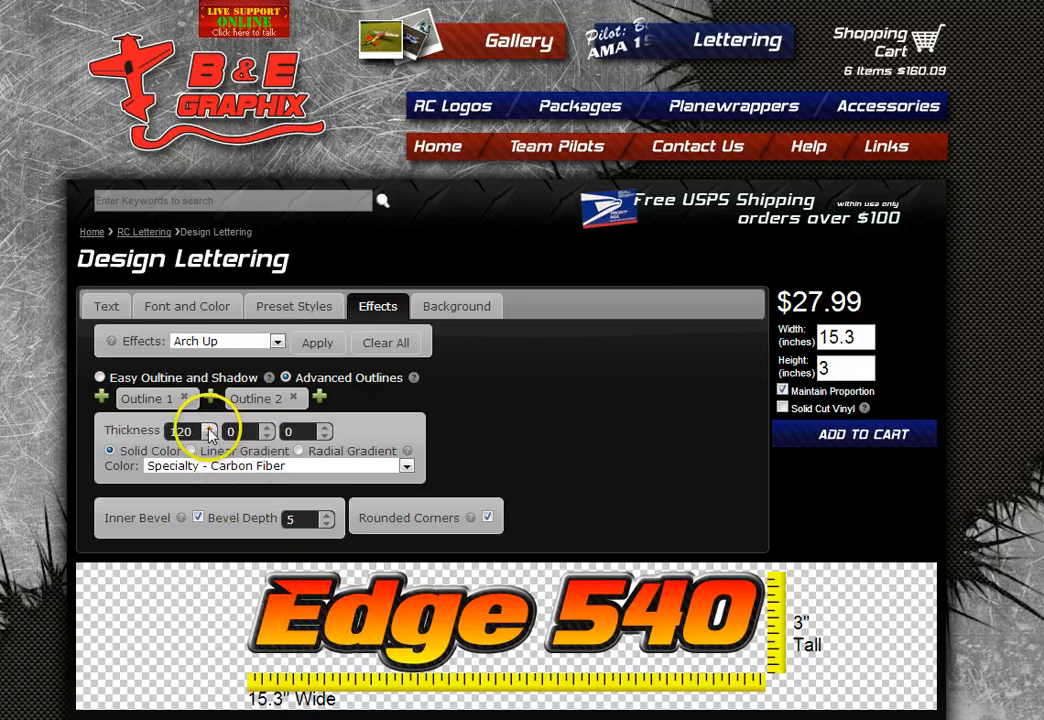
pyautogui.click(209, 428)
pyautogui.click(209, 428)
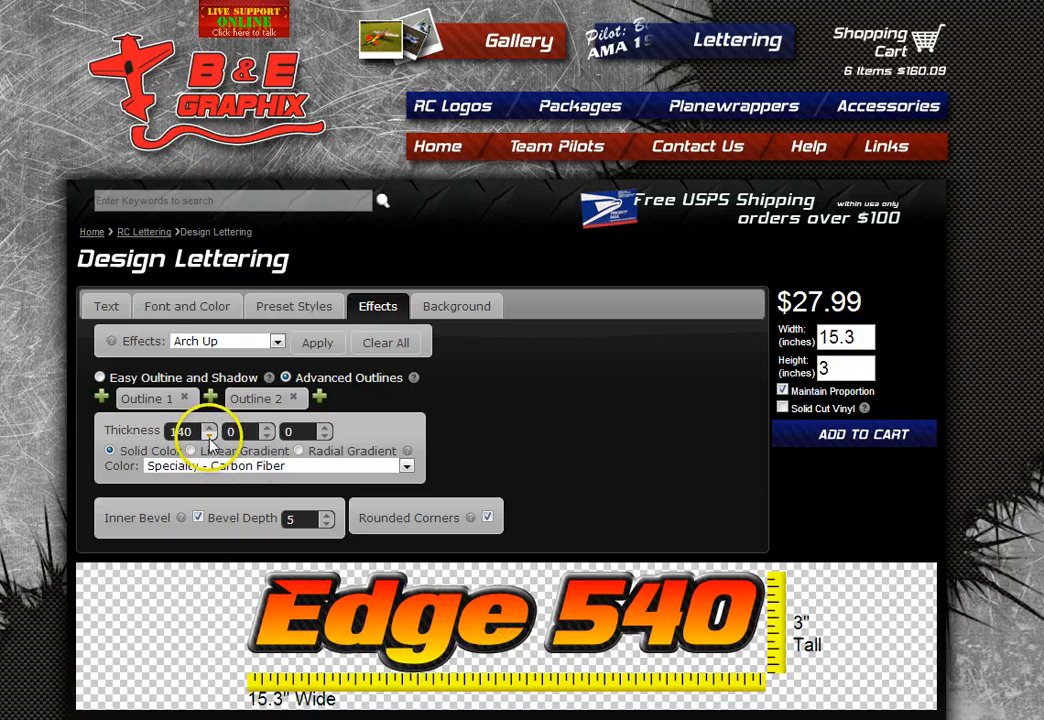
pyautogui.click(209, 437)
pyautogui.click(209, 437)
pyautogui.click(209, 437)
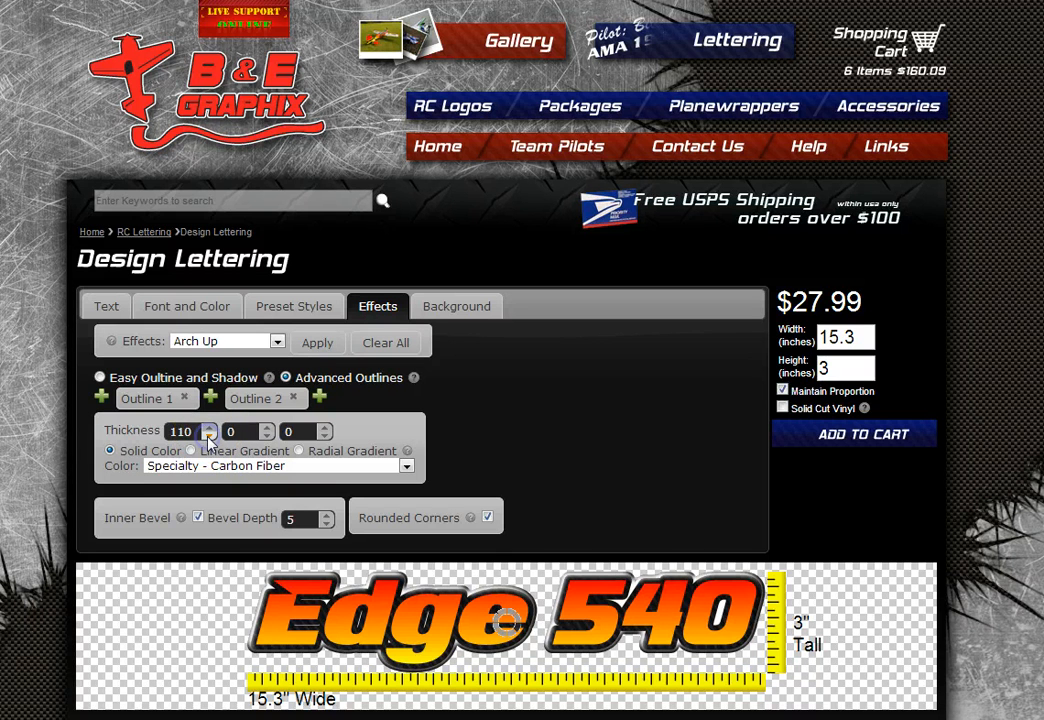
pyautogui.click(209, 437)
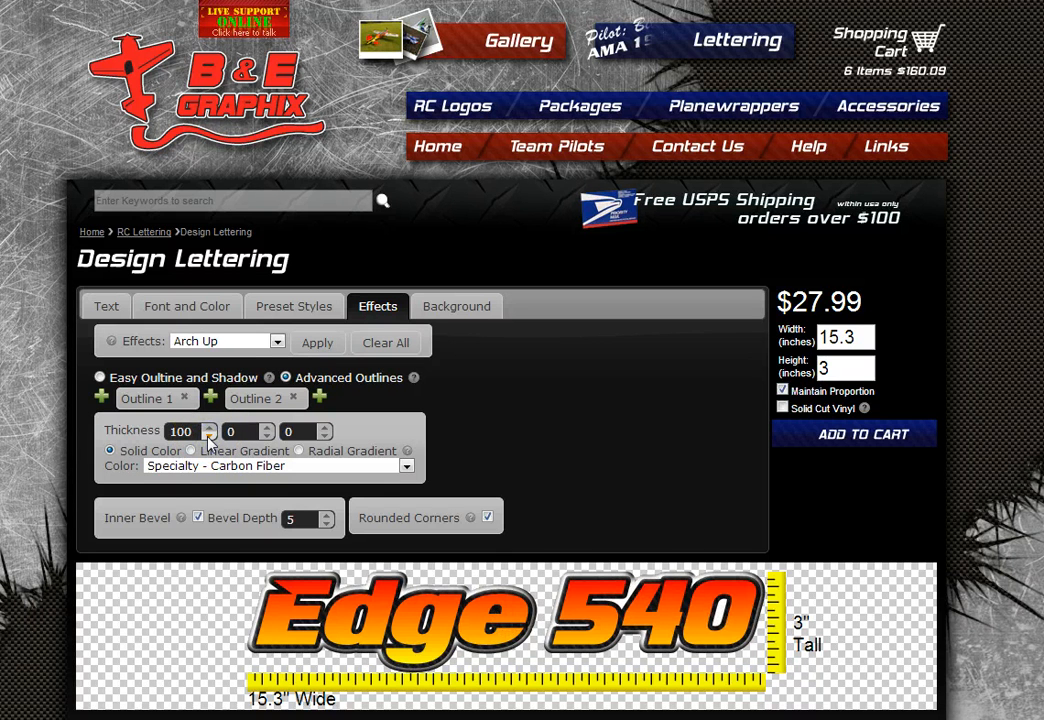
# - Colour the second outline Holographic Blue, after briefly trying Aluminum Sheet
pyautogui.click(250, 398)
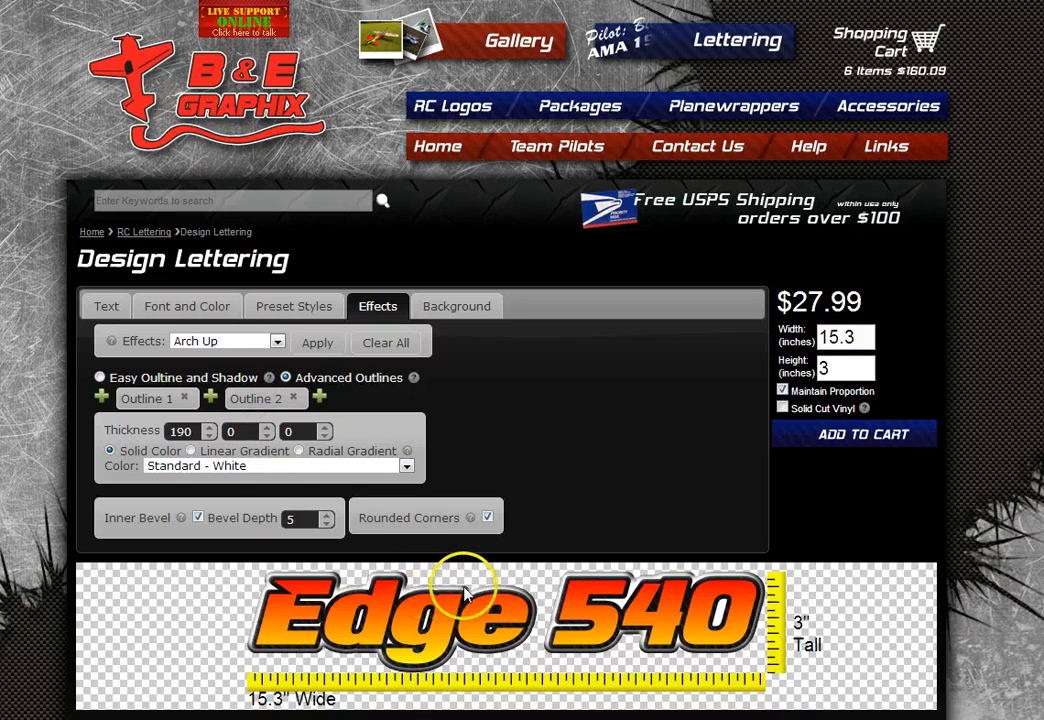
pyautogui.click(155, 466)
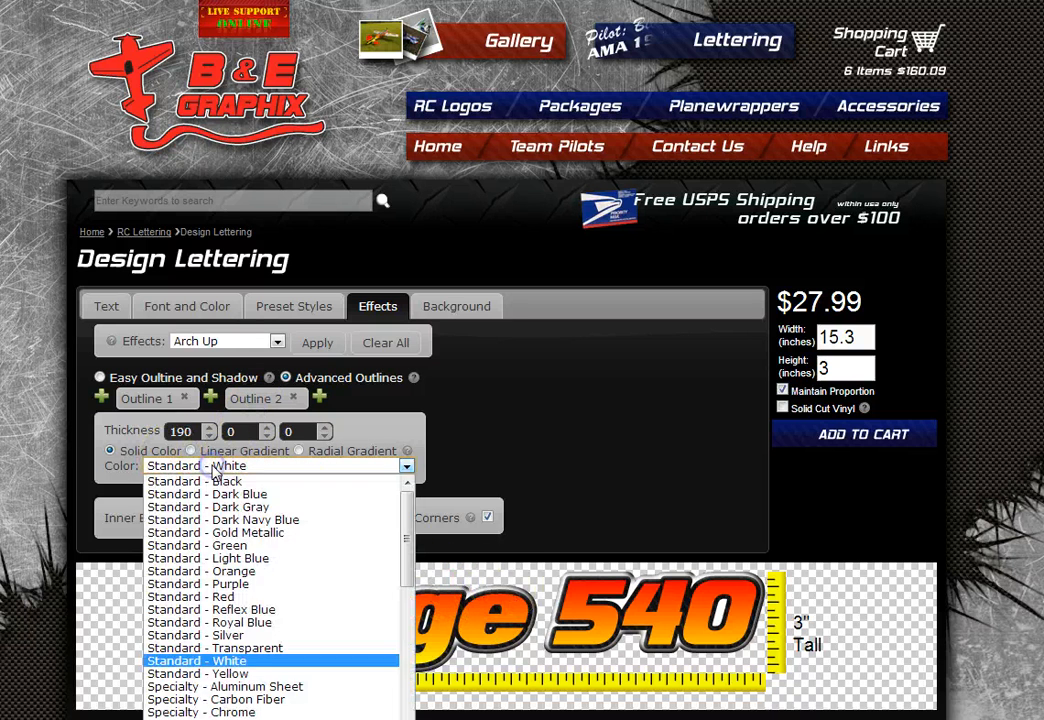
pyautogui.scroll(-5, 265, 605)
pyautogui.scroll(2, 275, 590)
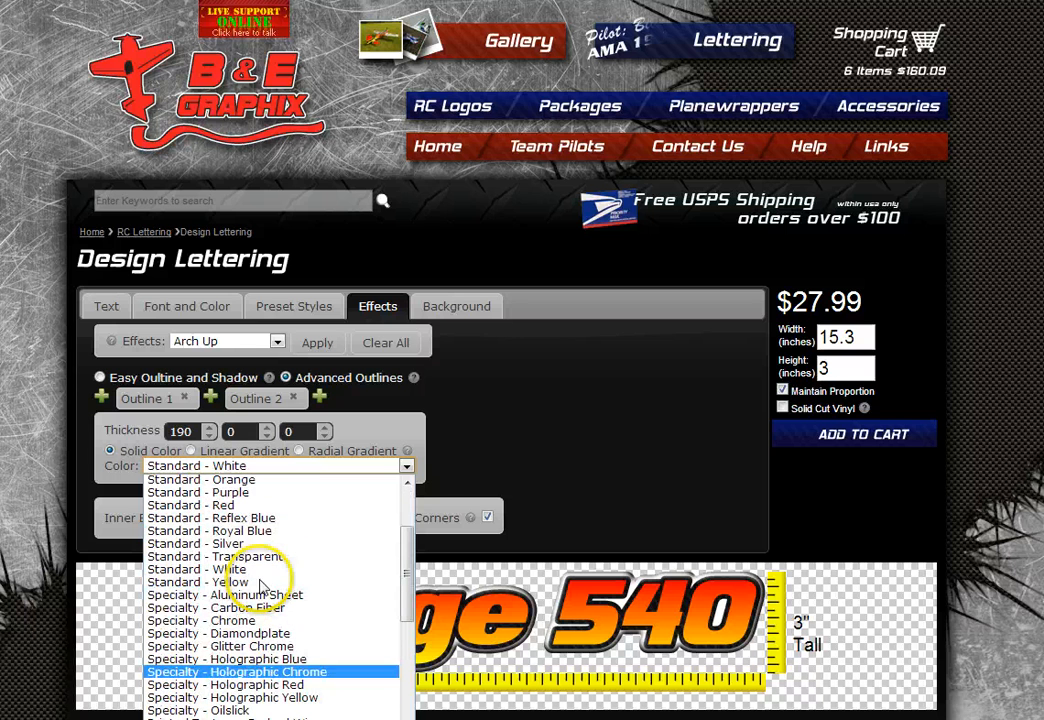
pyautogui.click(270, 597)
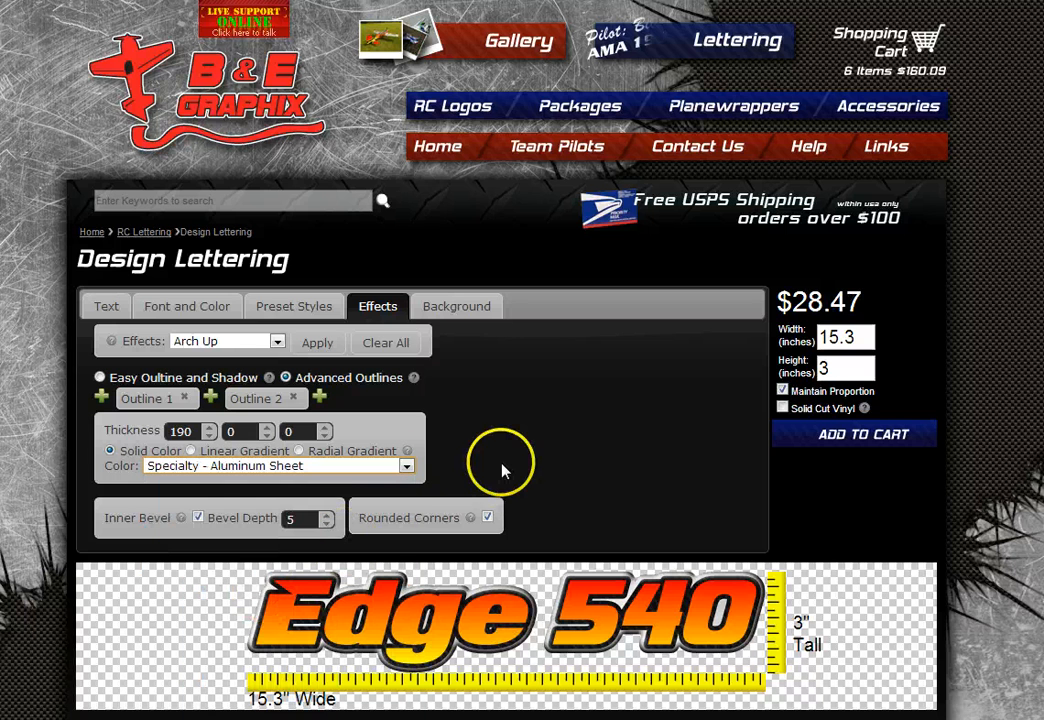
pyautogui.click(375, 468)
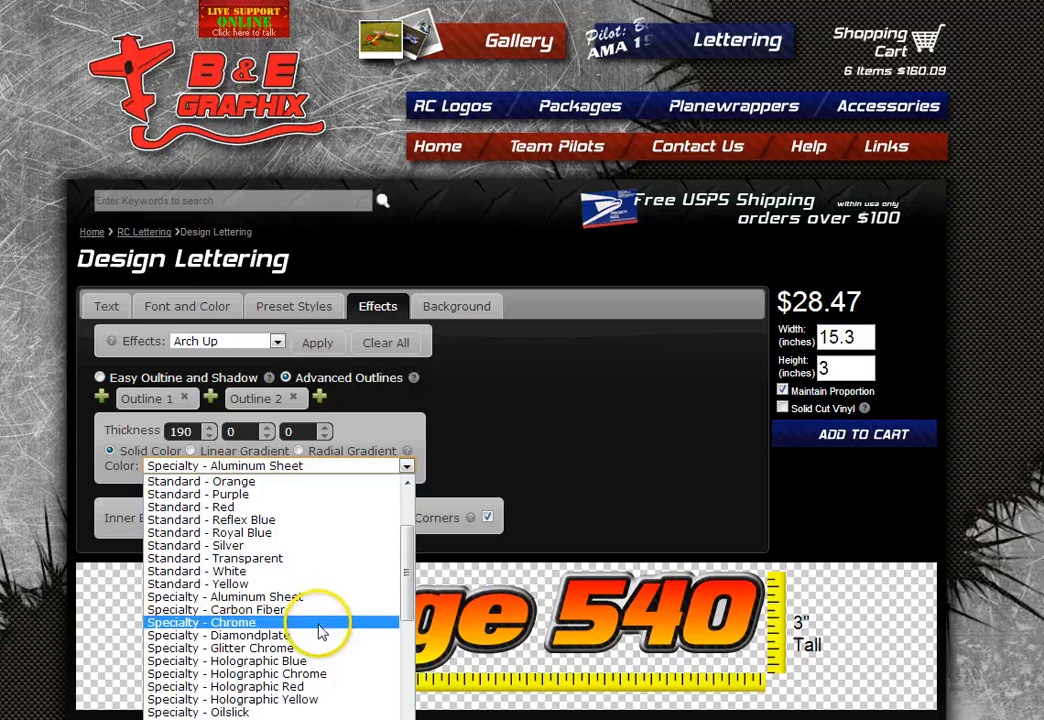
pyautogui.click(325, 662)
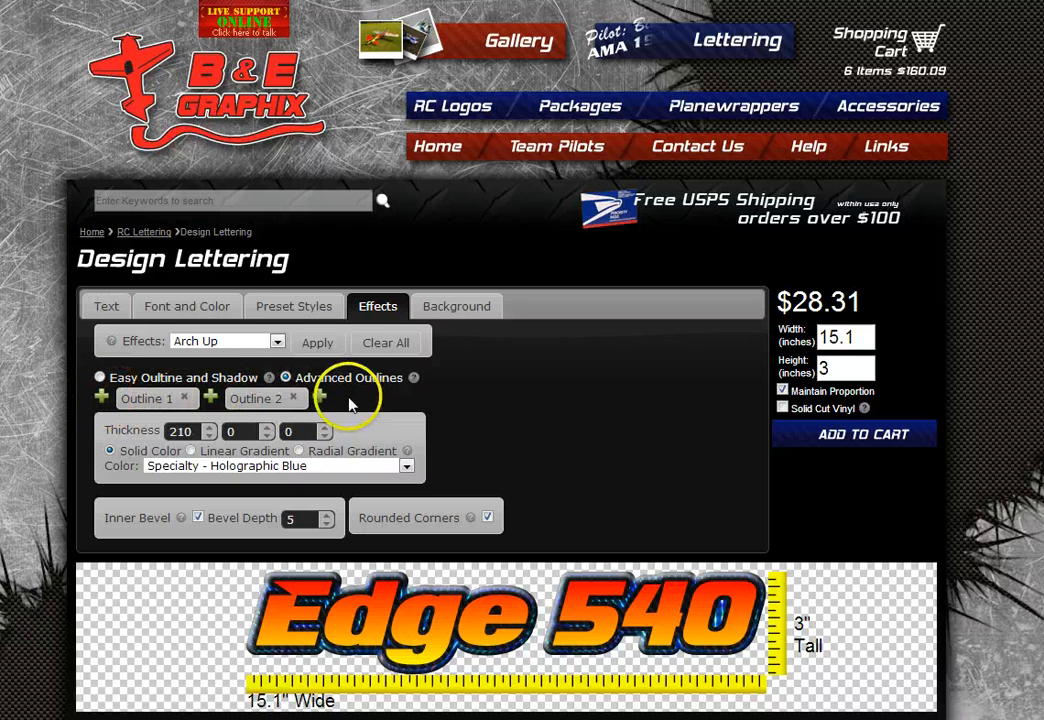
# - Add a third outline around Edge 540 in Standard - Black with thickness 320
pyautogui.click(319, 397)
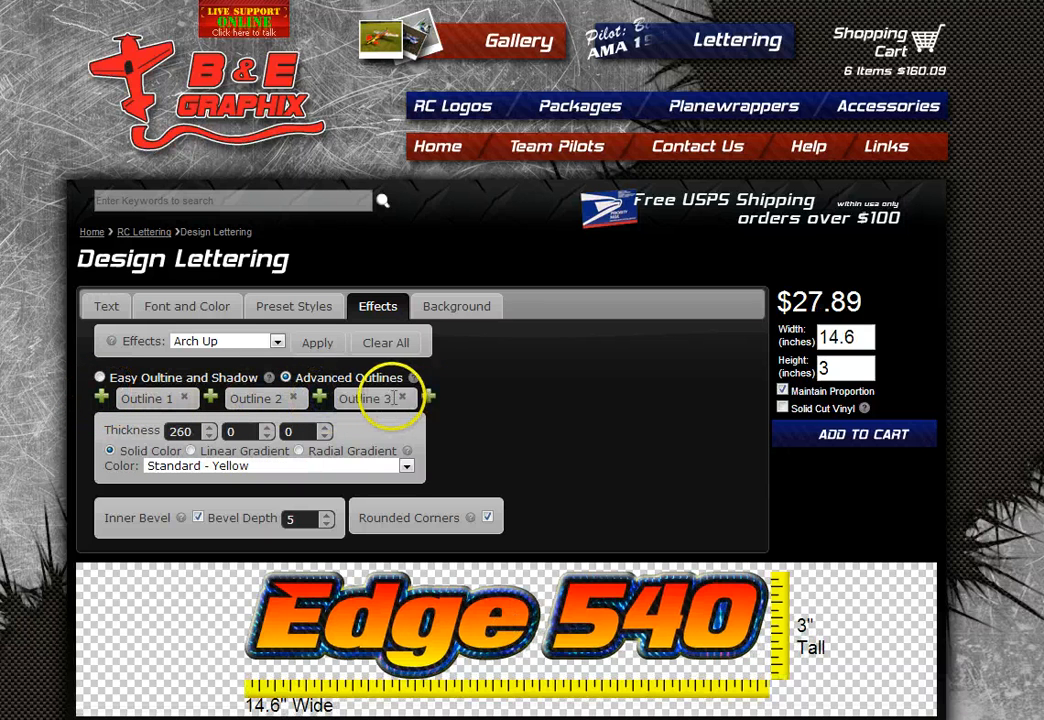
pyautogui.click(390, 399)
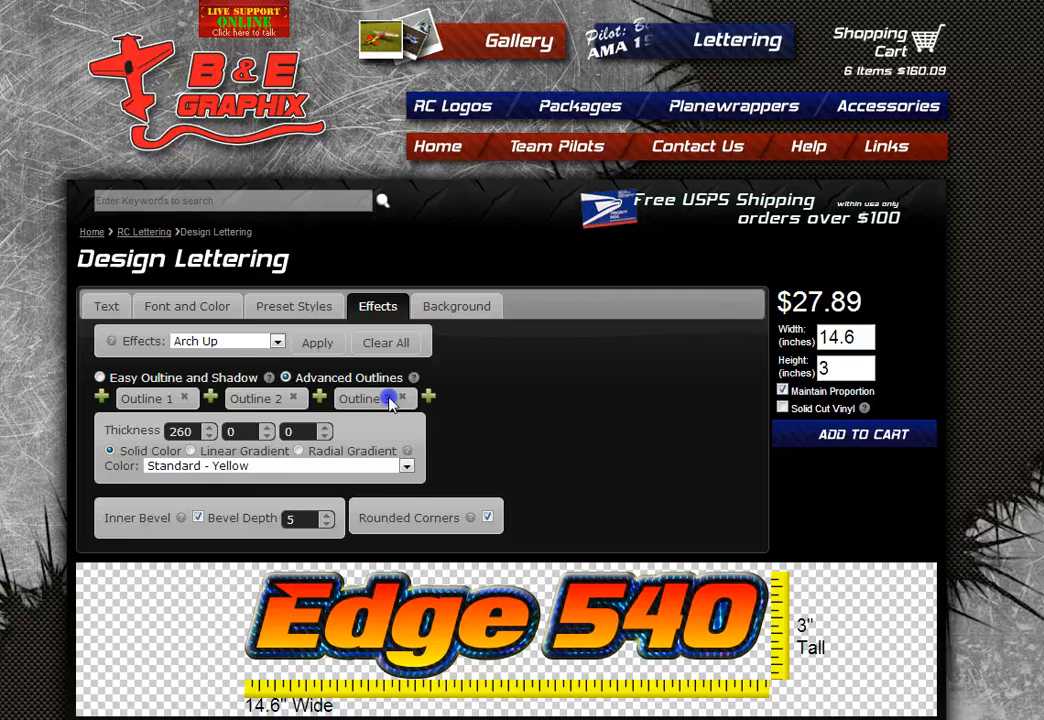
pyautogui.click(406, 466)
pyautogui.click(314, 484)
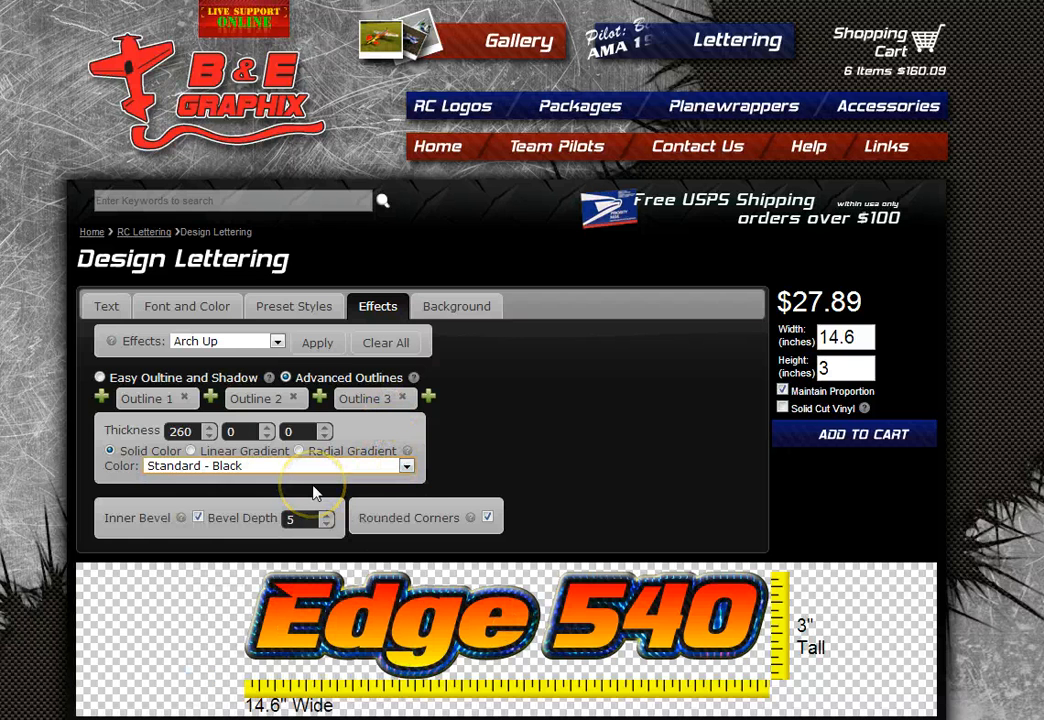
pyautogui.click(210, 429)
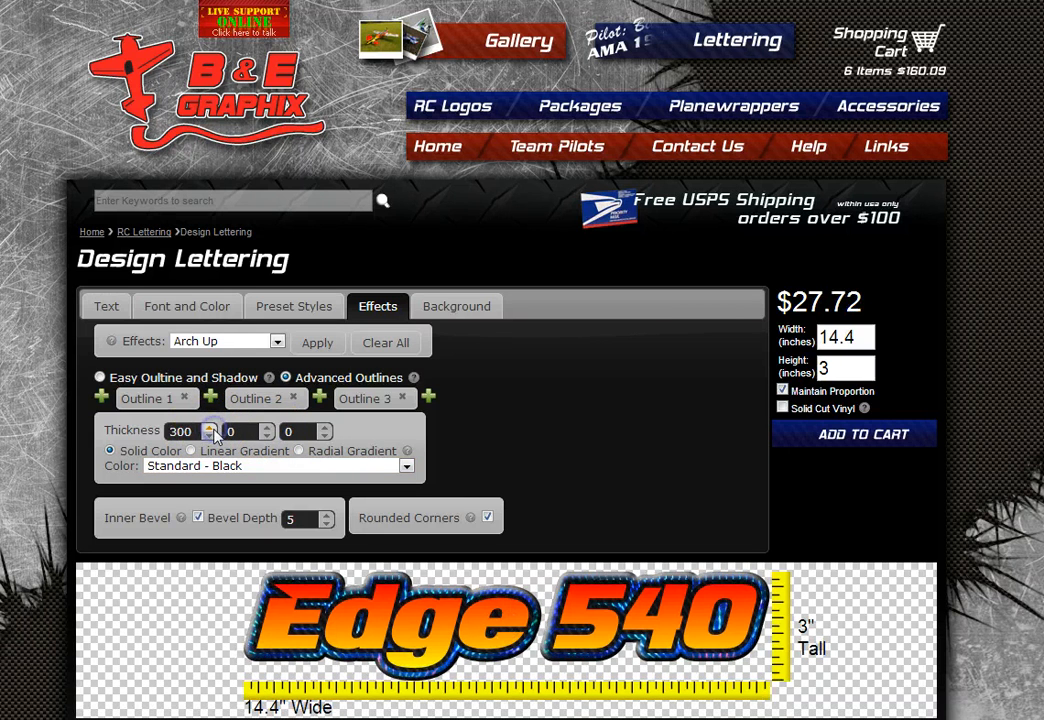
# - Turn off Inner Bevel, then briefly try sharp corners before restoring Rounded Corners
pyautogui.click(198, 517)
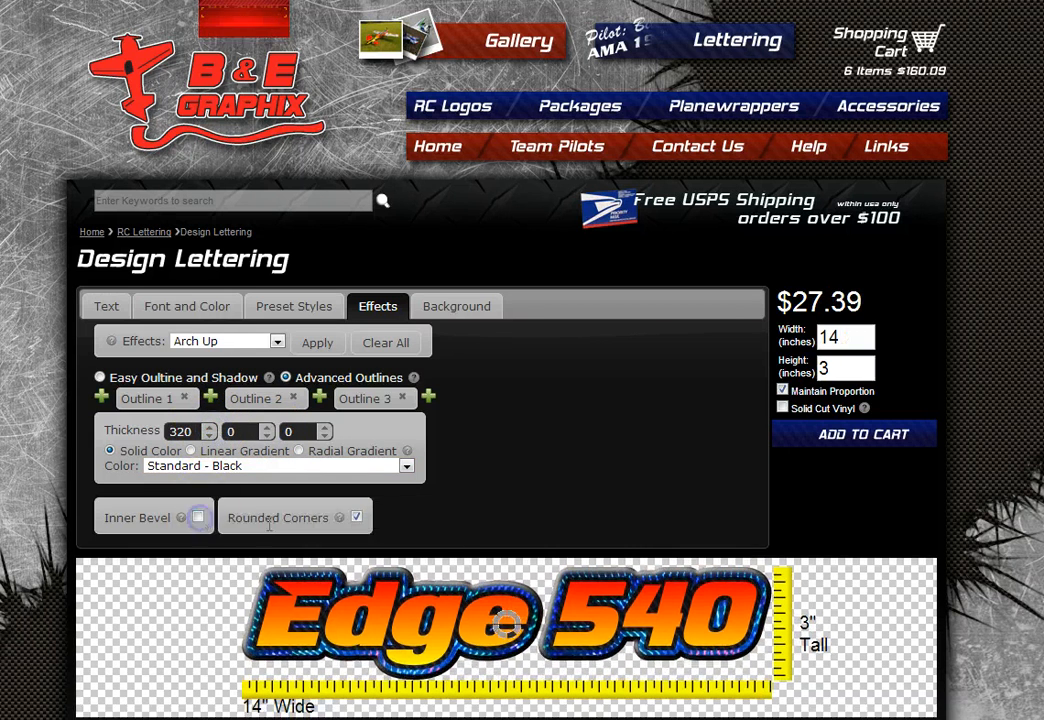
pyautogui.click(484, 521)
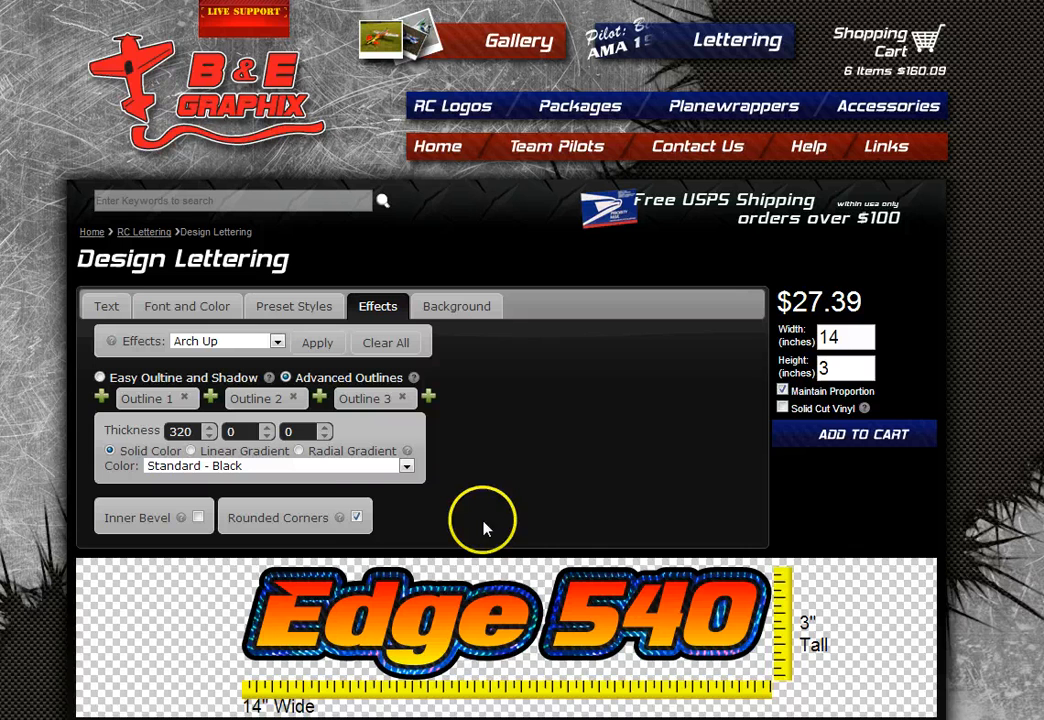
pyautogui.click(357, 518)
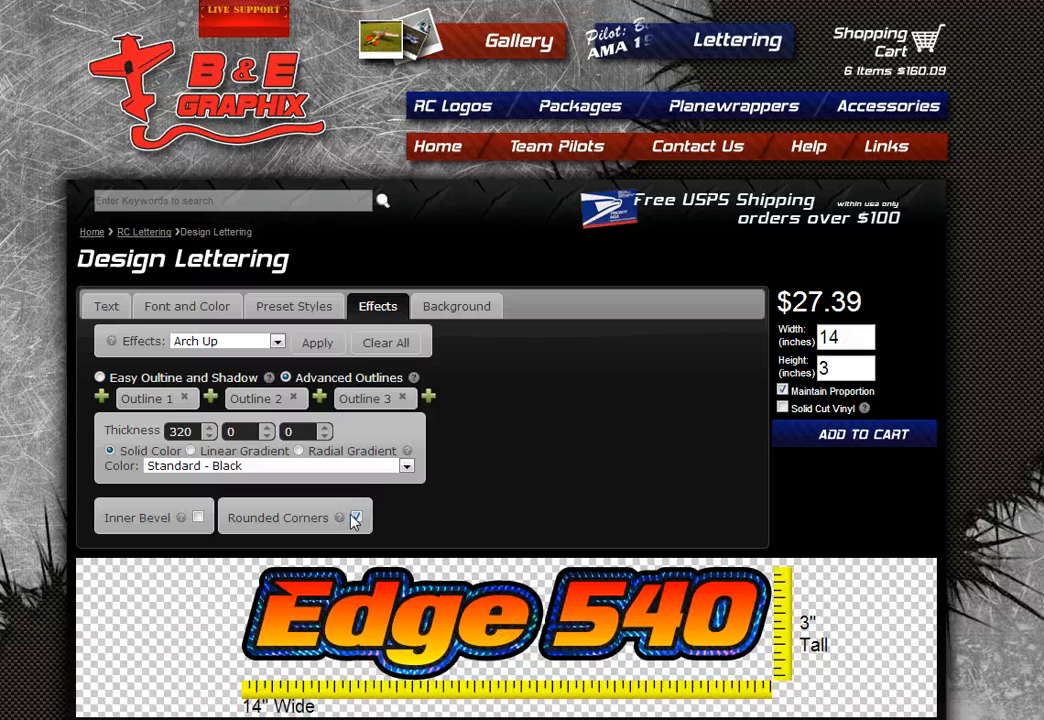
pyautogui.click(355, 518)
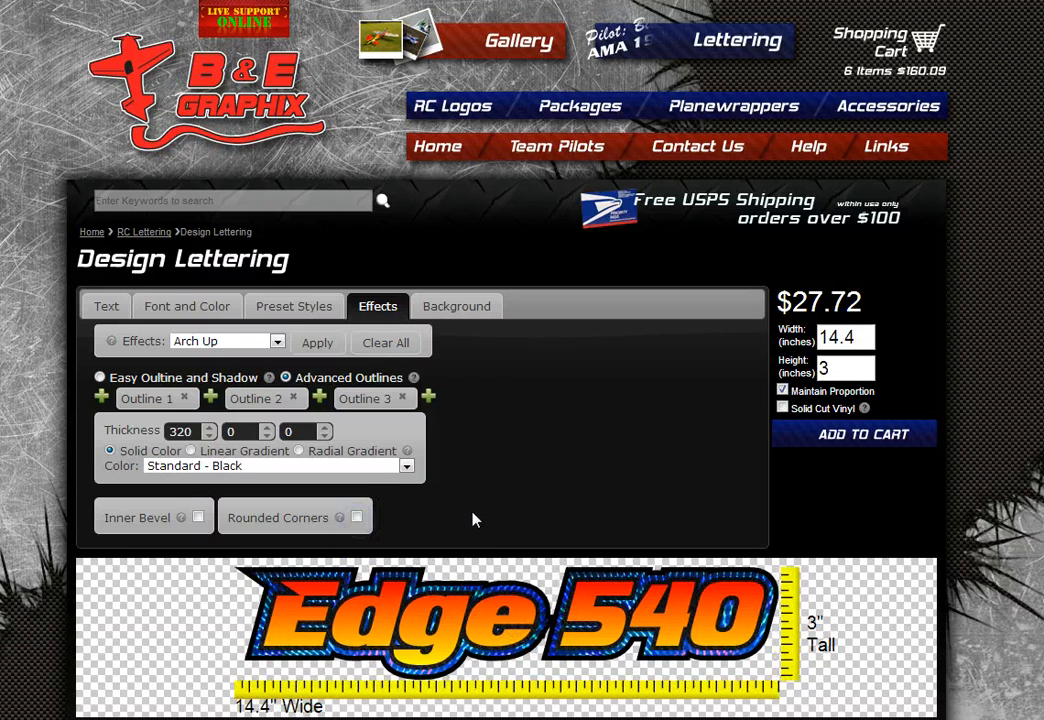
pyautogui.click(356, 517)
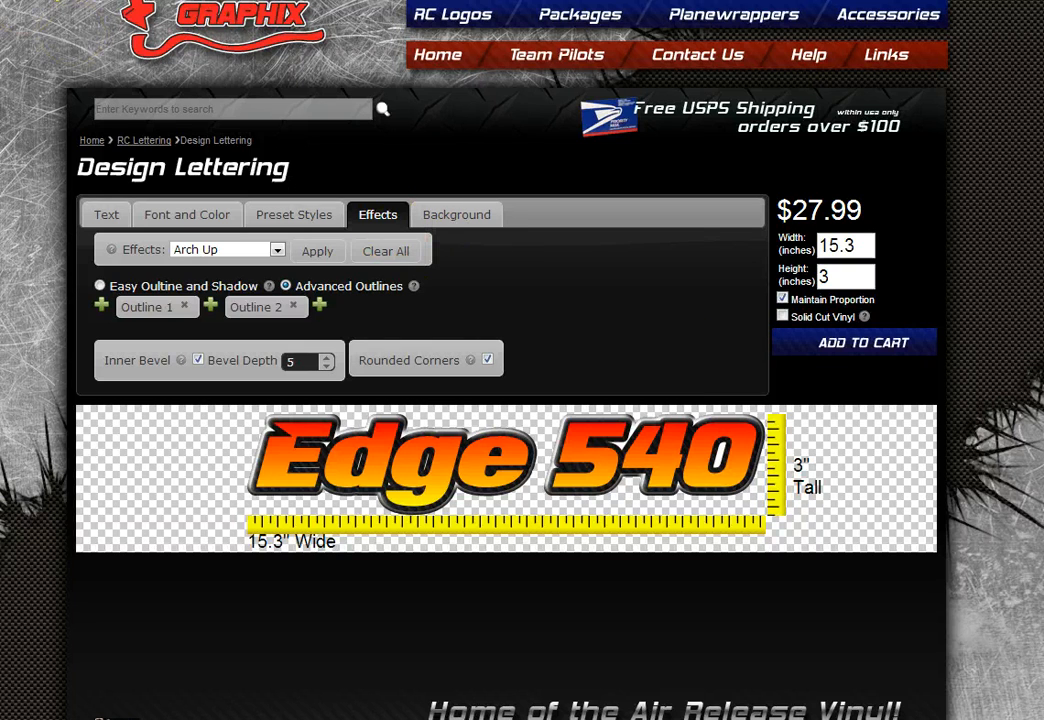
# - Reset to the default Your Text Here lettering and enable Easy Outline on the Effects tab
pyautogui.press('F5')
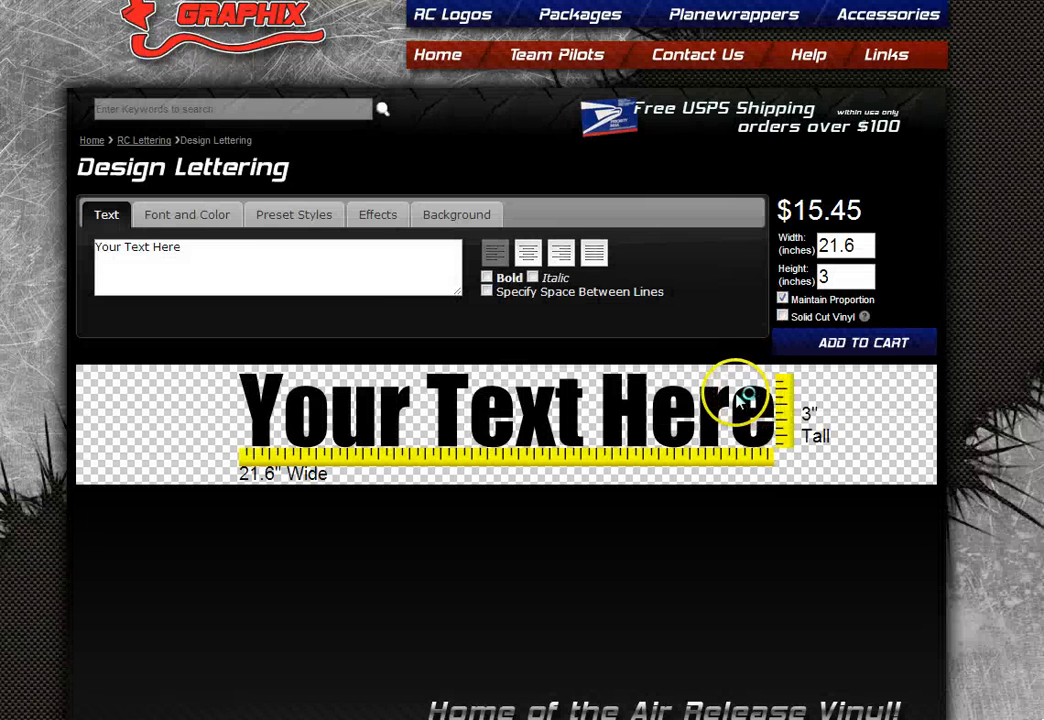
pyautogui.click(380, 216)
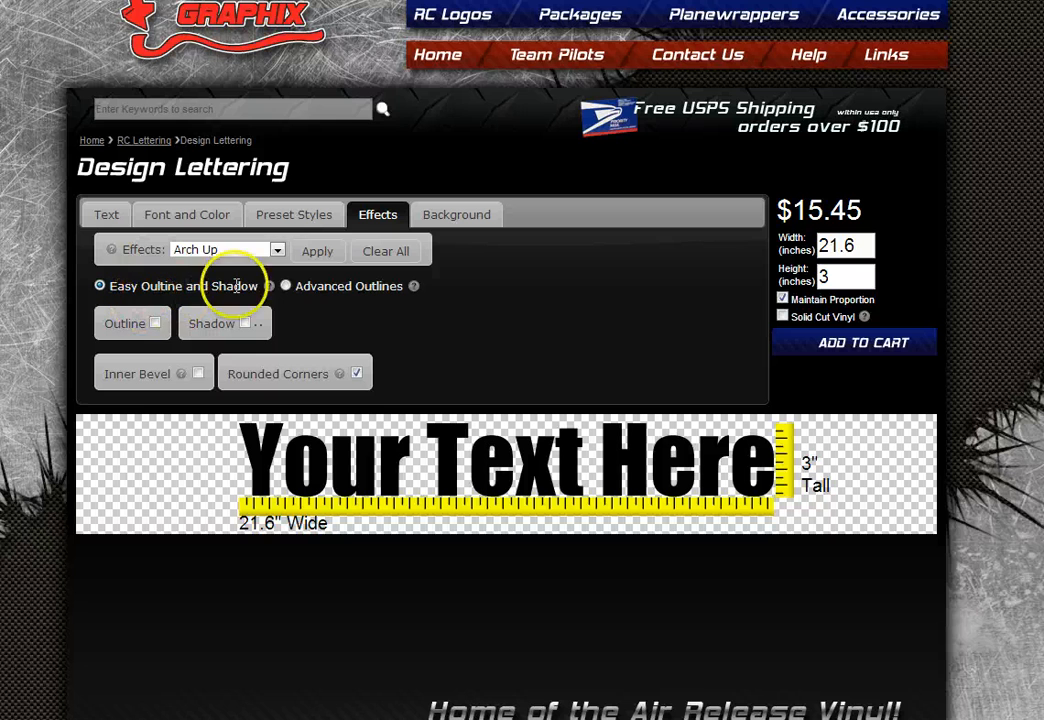
pyautogui.click(156, 324)
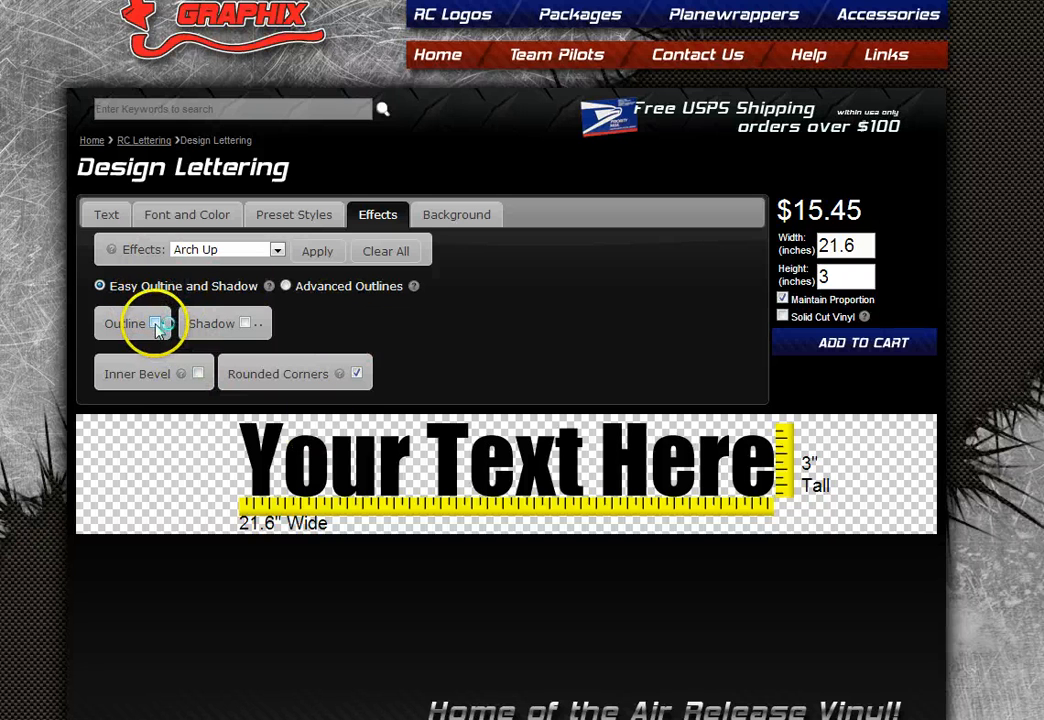
pyautogui.click(156, 326)
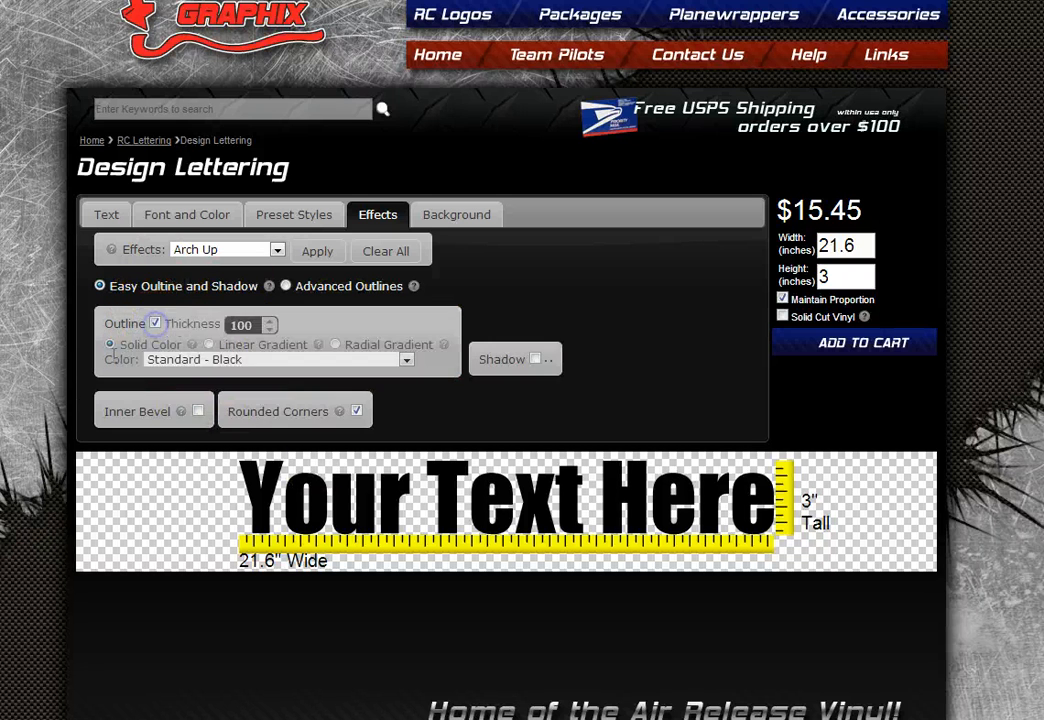
# - Set the outline colour to Printed Texture - Sim Yellow Diamond Plate, after briefly trying green
pyautogui.click(287, 362)
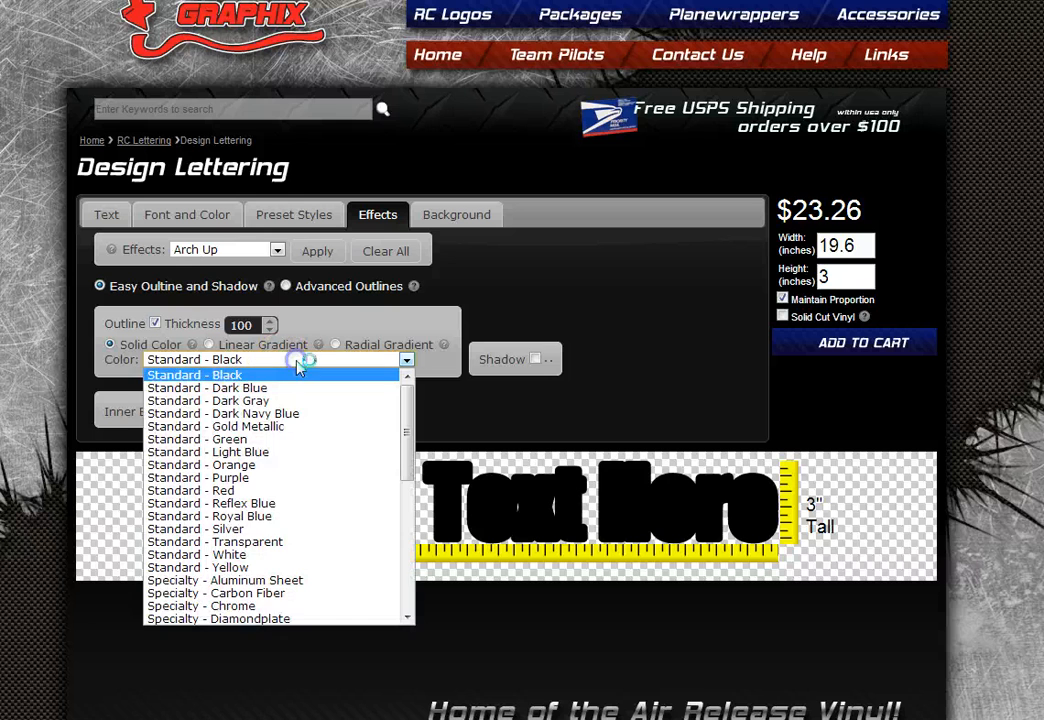
pyautogui.click(287, 442)
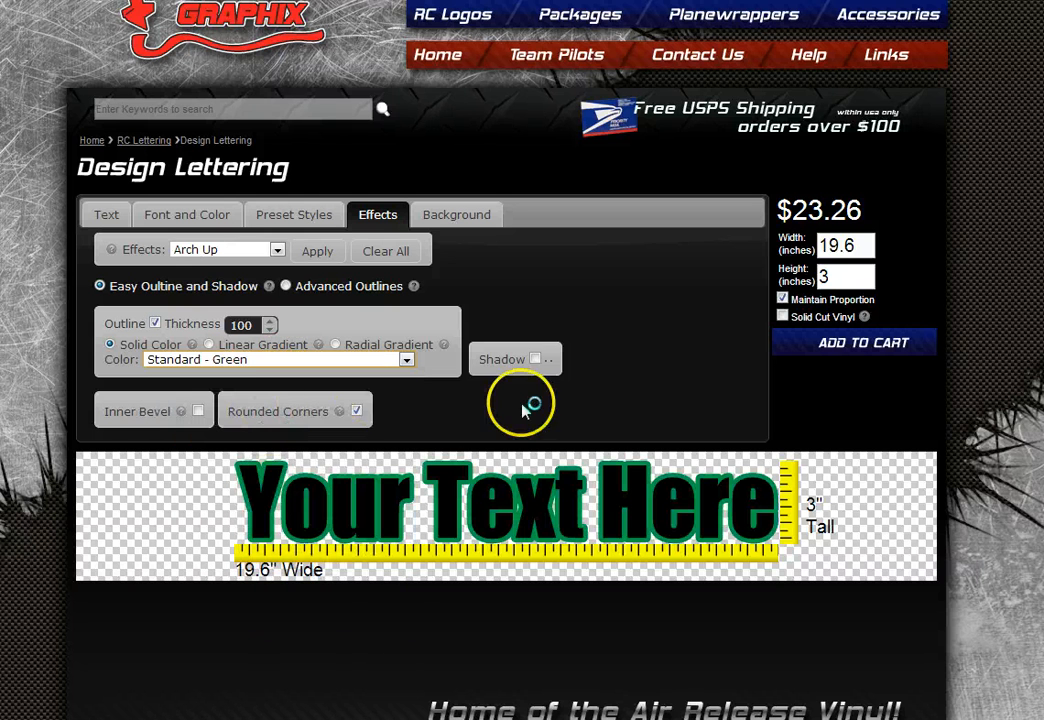
pyautogui.click(357, 411)
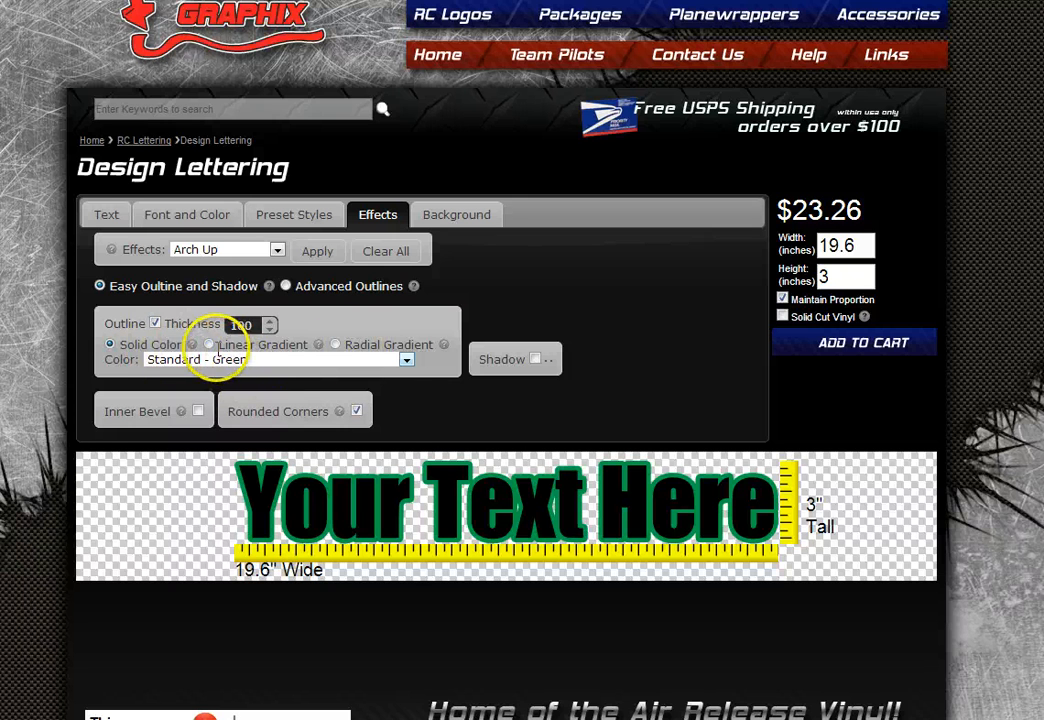
pyautogui.click(273, 362)
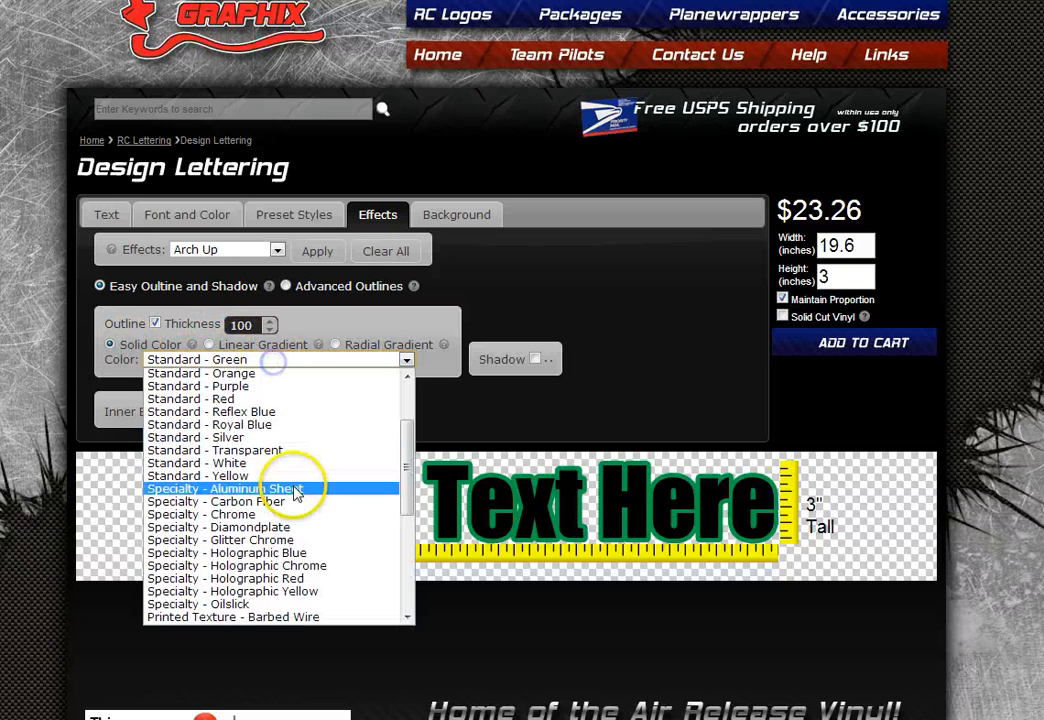
pyautogui.scroll(-6, 295, 492)
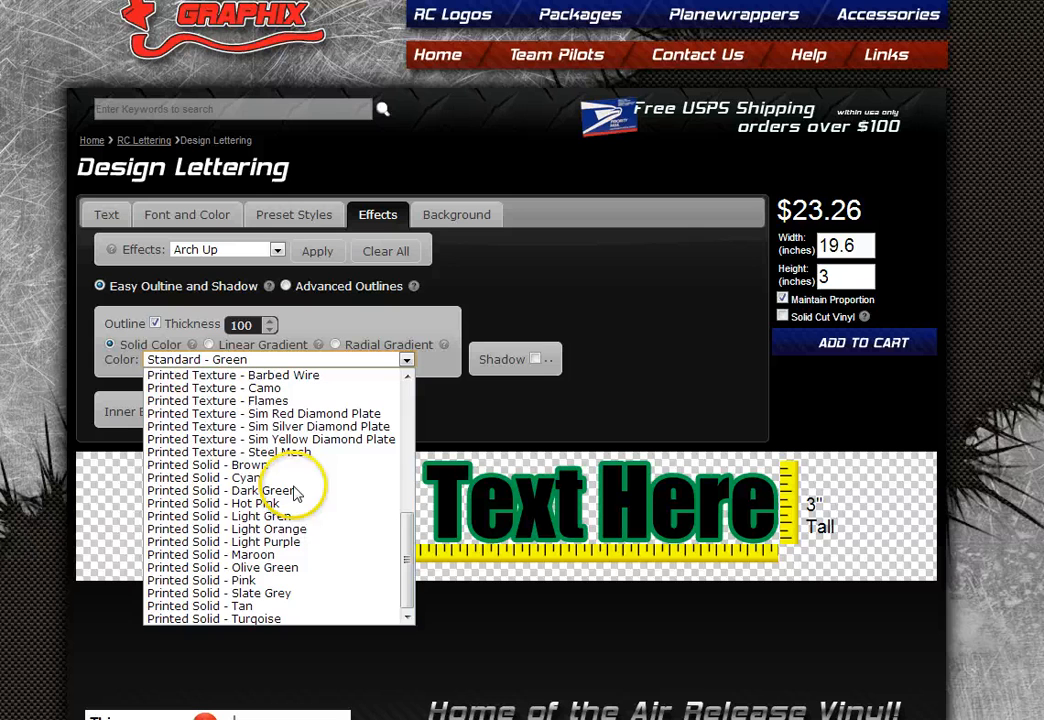
pyautogui.click(258, 439)
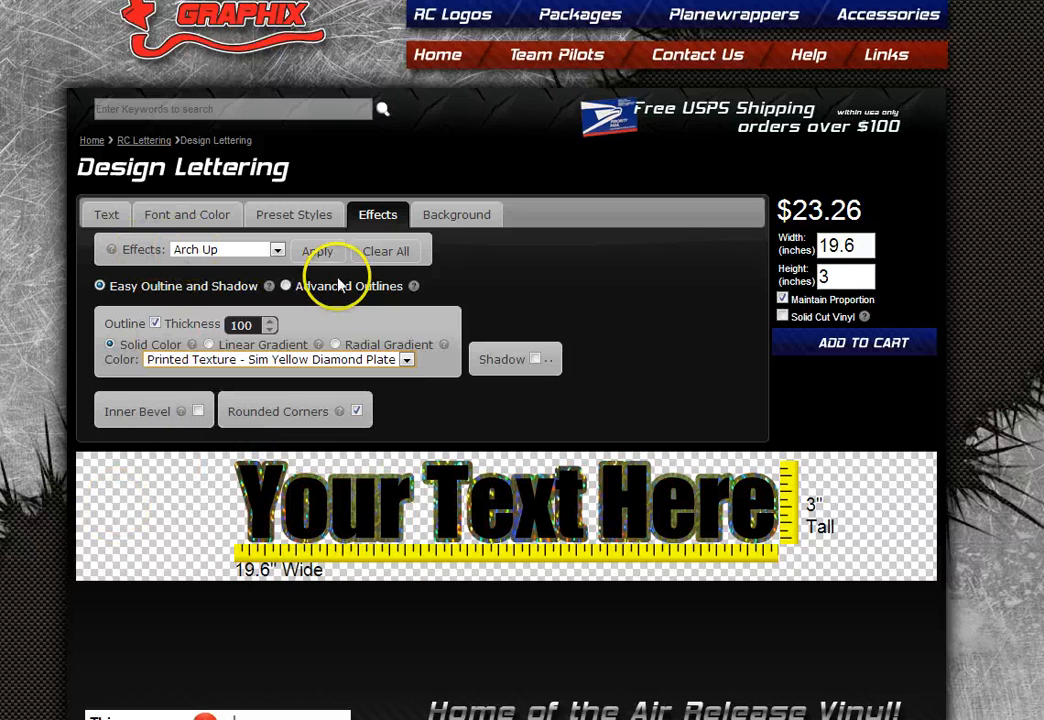
# - Add a black drop shadow falling up and to the left of the lettering
pyautogui.click(534, 359)
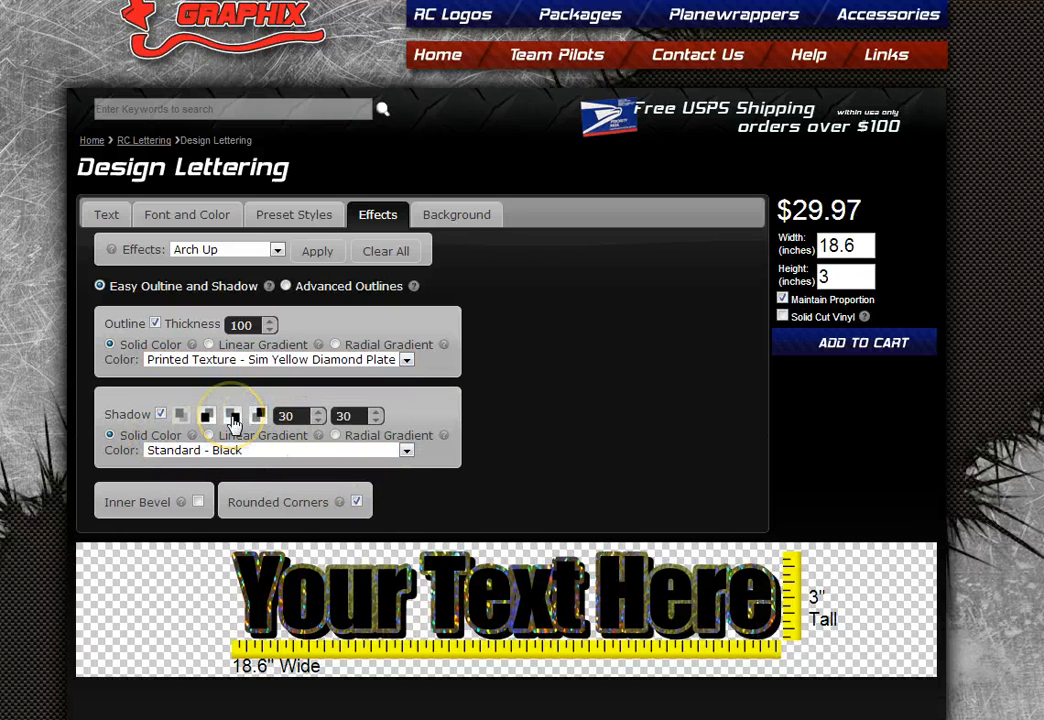
pyautogui.click(232, 418)
pyautogui.click(214, 419)
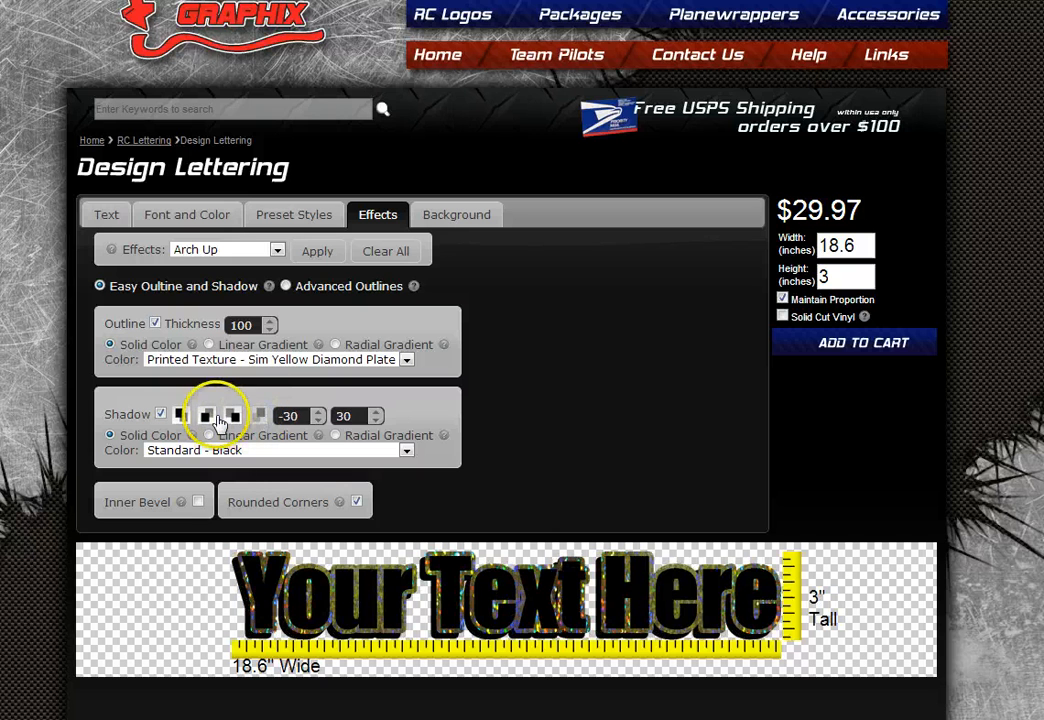
pyautogui.click(230, 414)
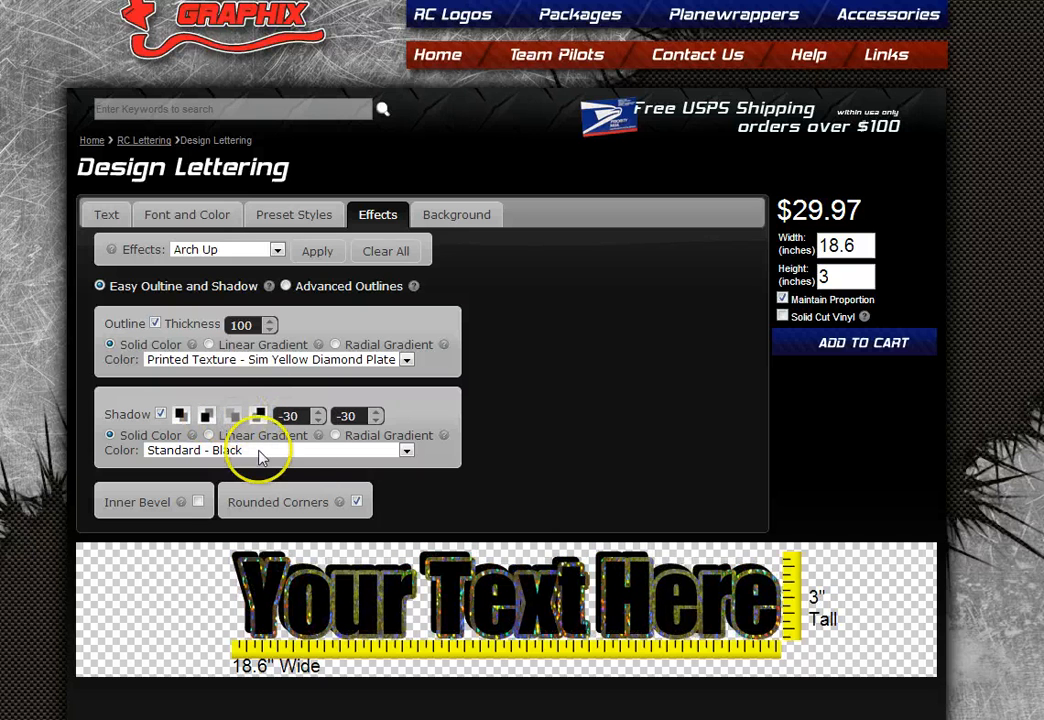
# - Set the shadow X offset to -40, leaving Inner Bevel off after toggling it
pyautogui.click(317, 420)
pyautogui.click(317, 420)
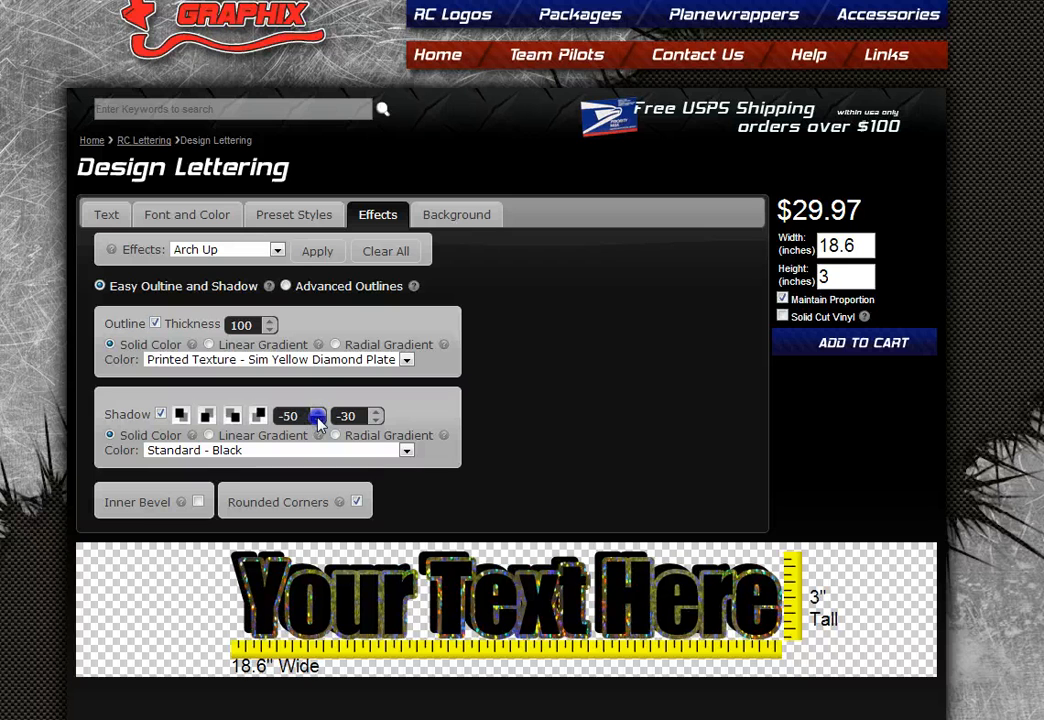
pyautogui.click(318, 421)
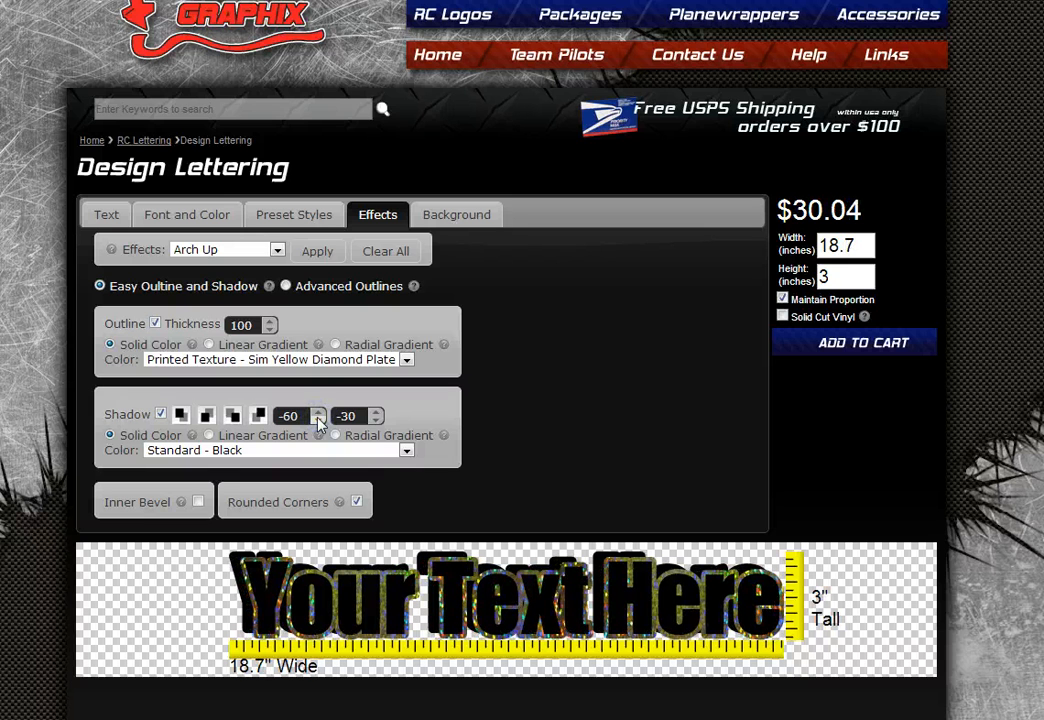
pyautogui.click(318, 411)
pyautogui.click(318, 411)
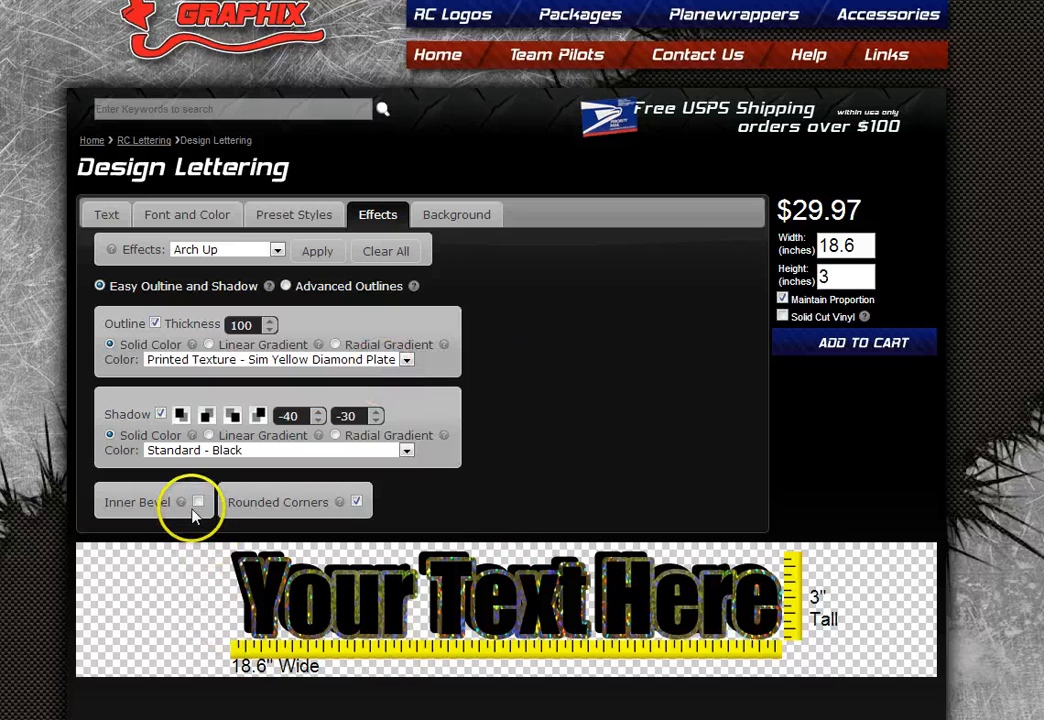
pyautogui.click(198, 503)
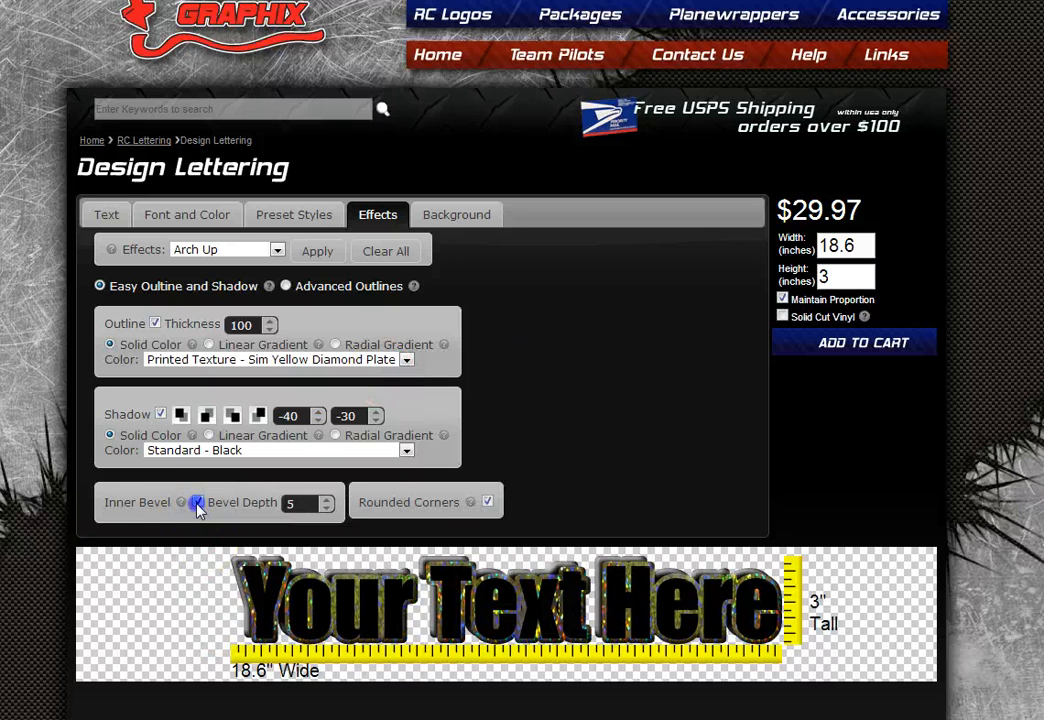
pyautogui.click(198, 503)
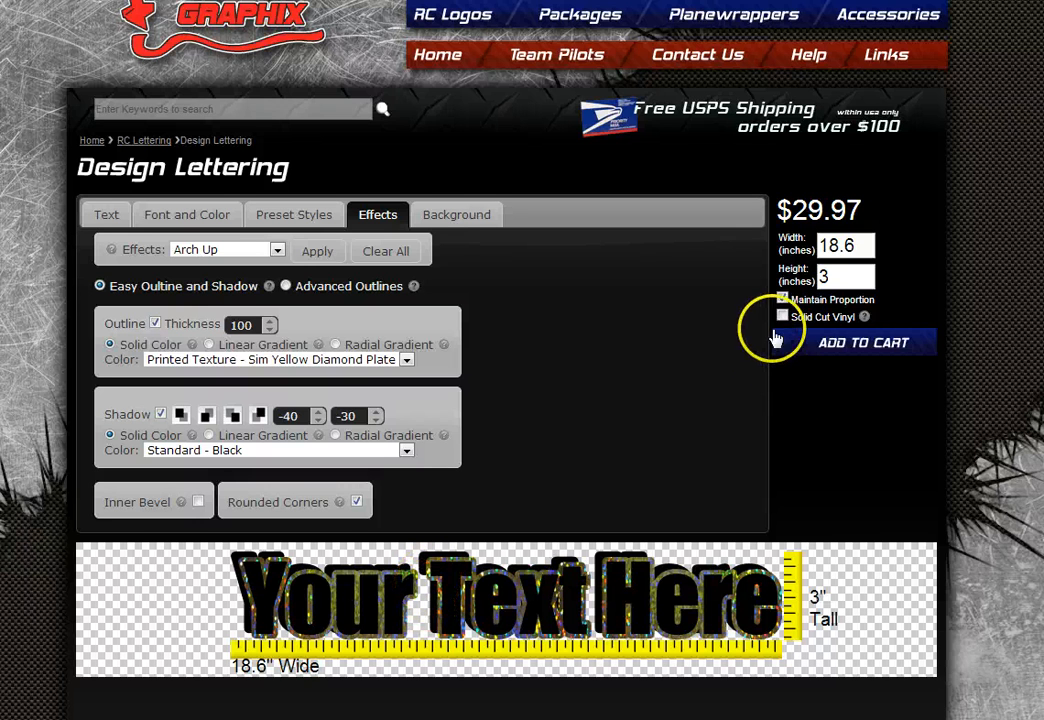
# - Make the decal Solid Cut Vinyl, accept the warning, and switch Inner Bevel off
pyautogui.moveTo(854, 316); pyautogui.dragTo(829, 316)
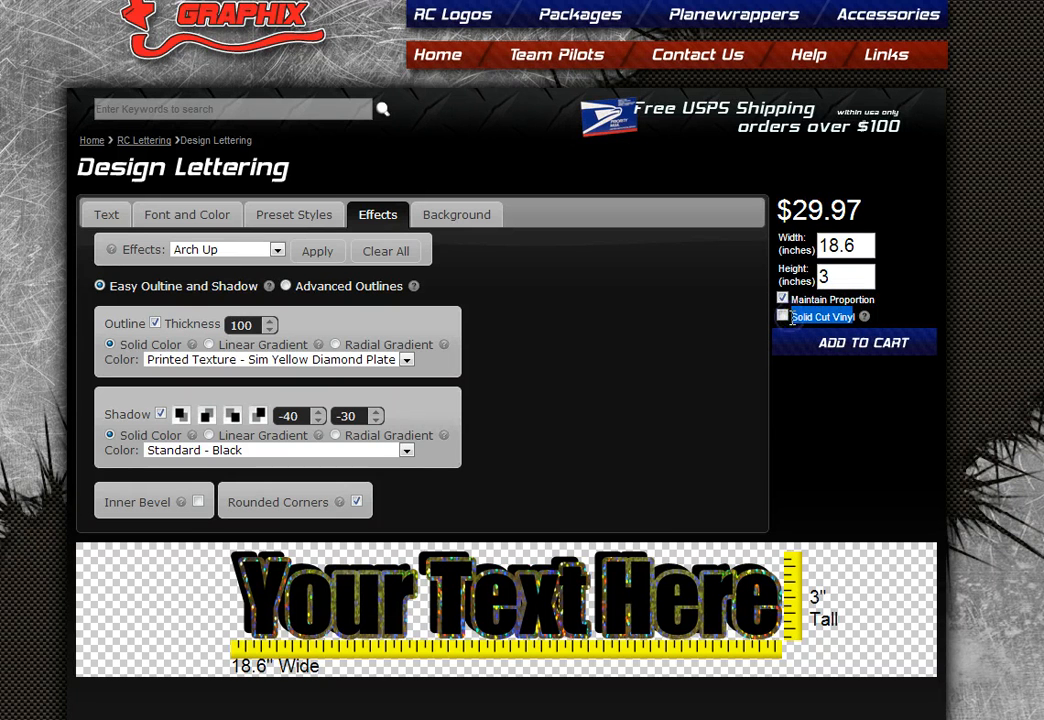
pyautogui.click(907, 303)
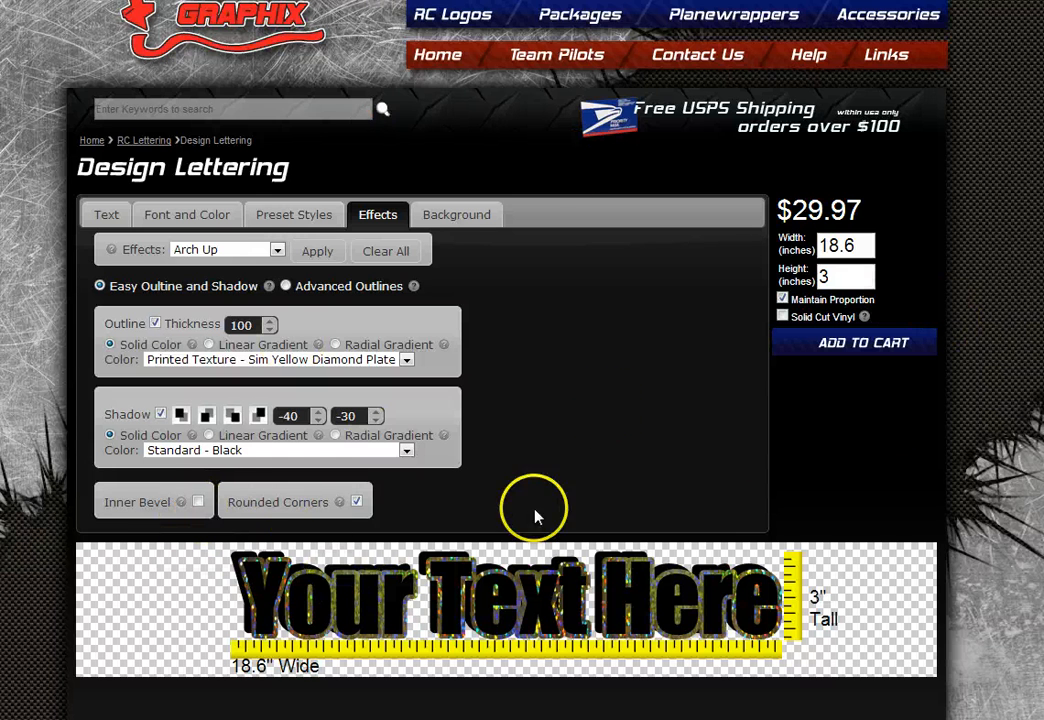
pyautogui.click(197, 503)
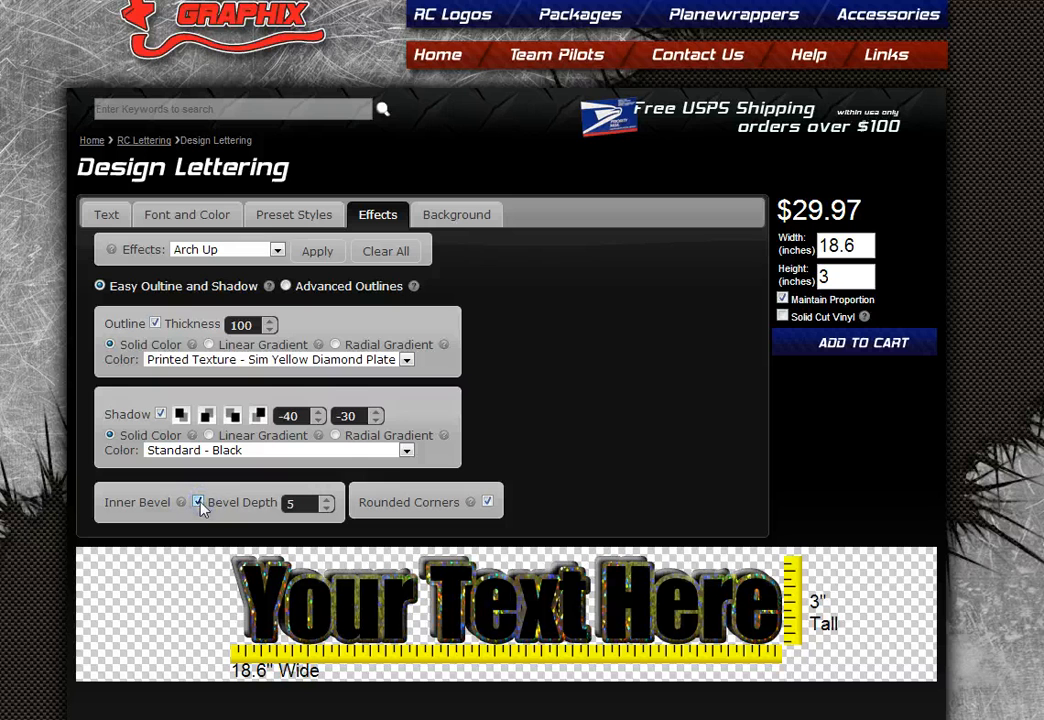
pyautogui.click(782, 316)
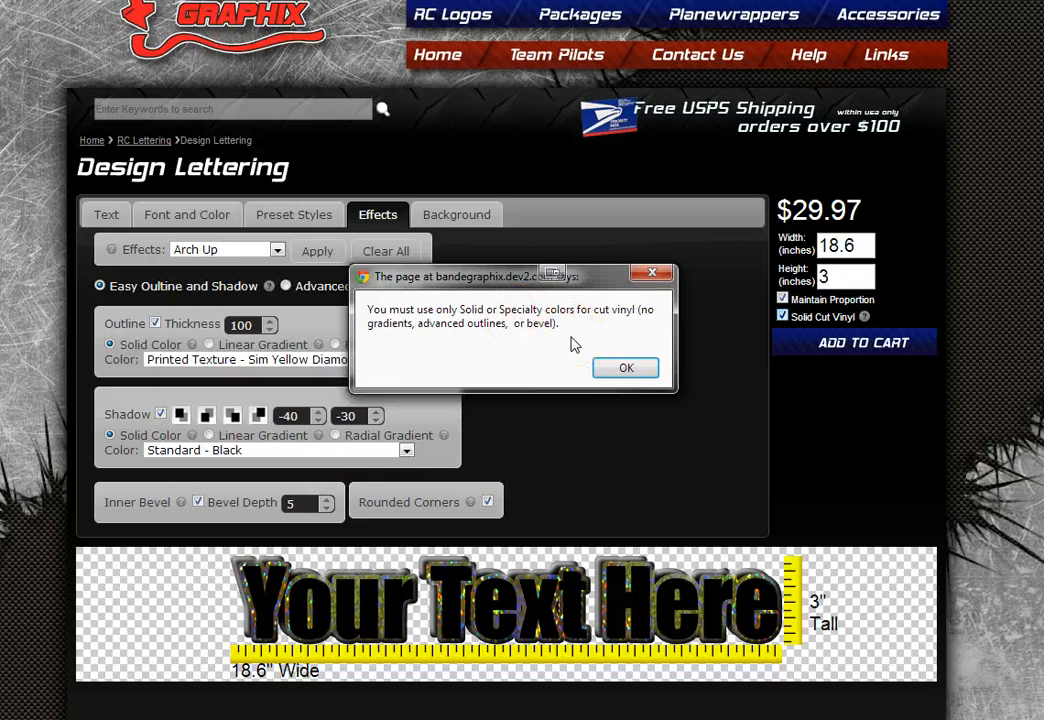
pyautogui.click(612, 366)
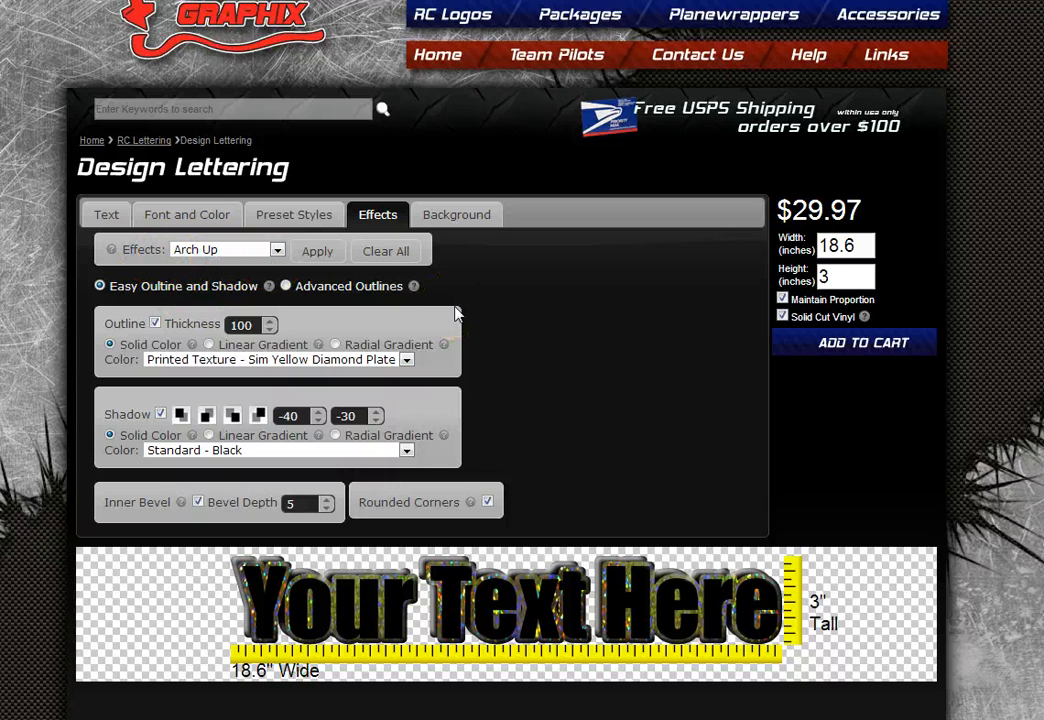
pyautogui.click(198, 503)
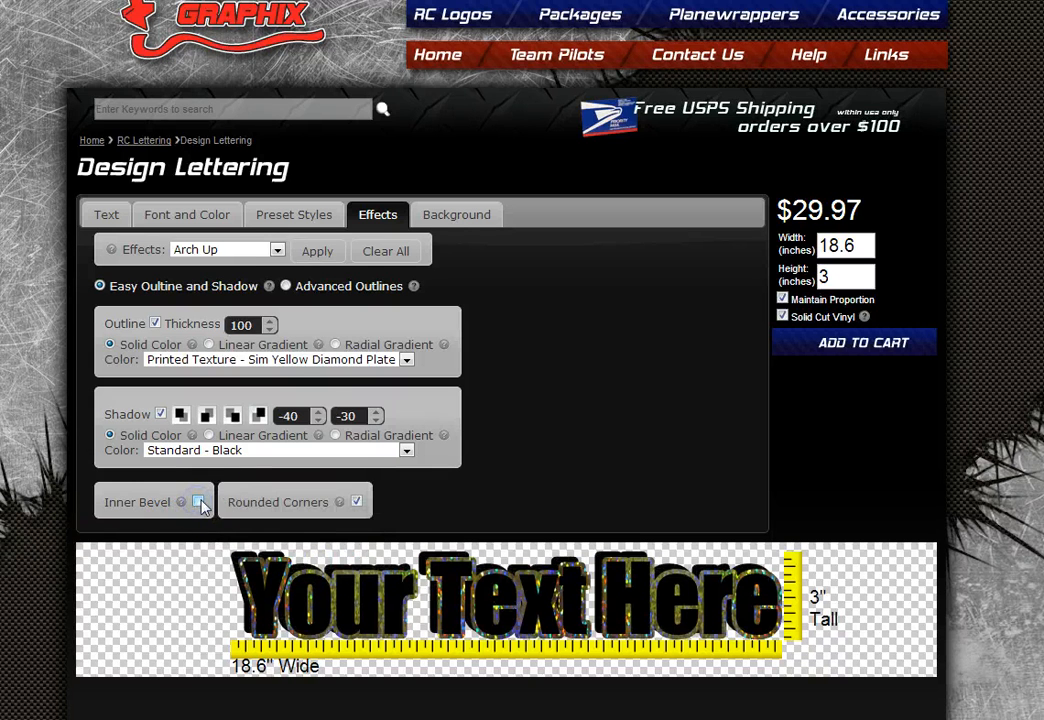
# - Apply the Arch Up effect to the lettering, then remove it
pyautogui.click(268, 249)
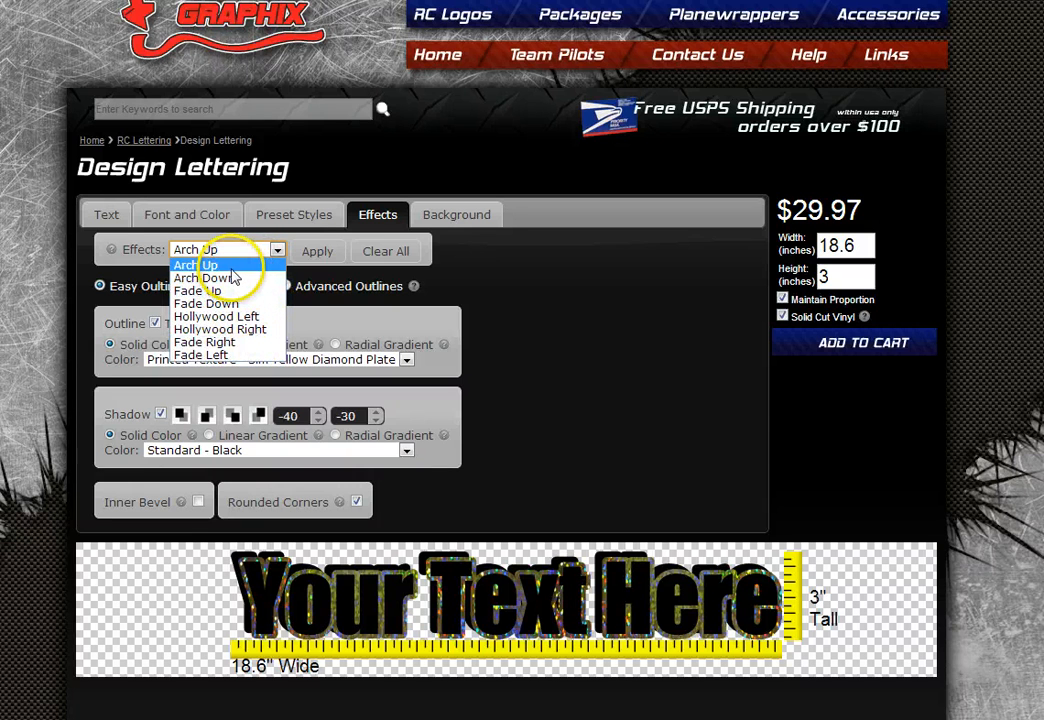
pyautogui.click(192, 264)
pyautogui.click(316, 251)
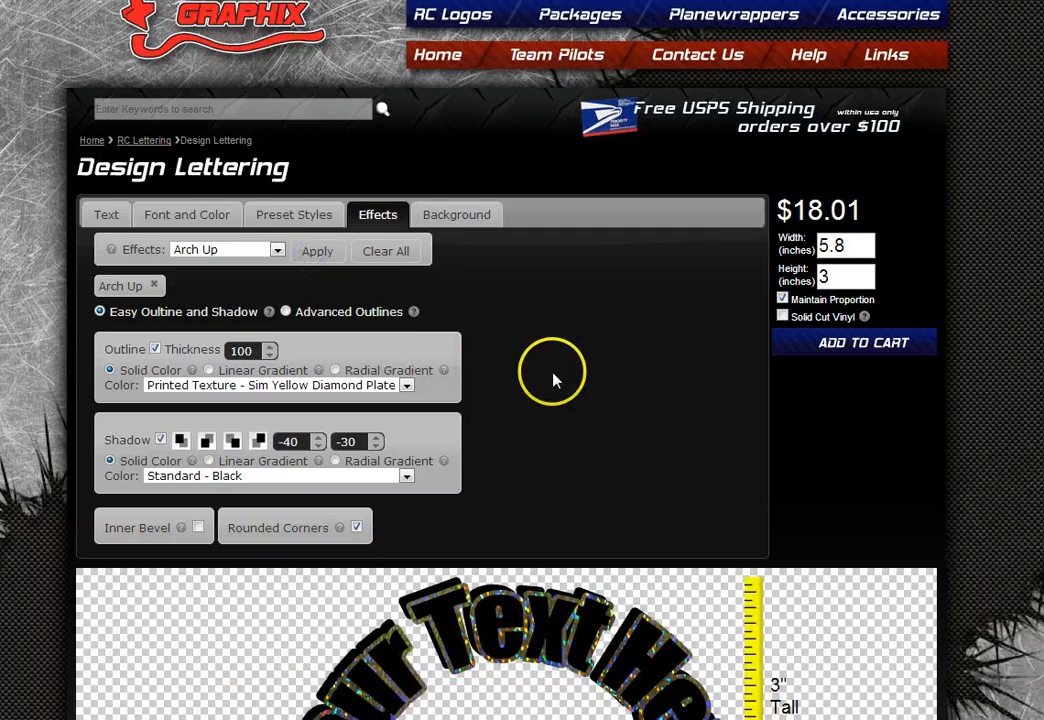
pyautogui.scroll(-2, 660, 431)
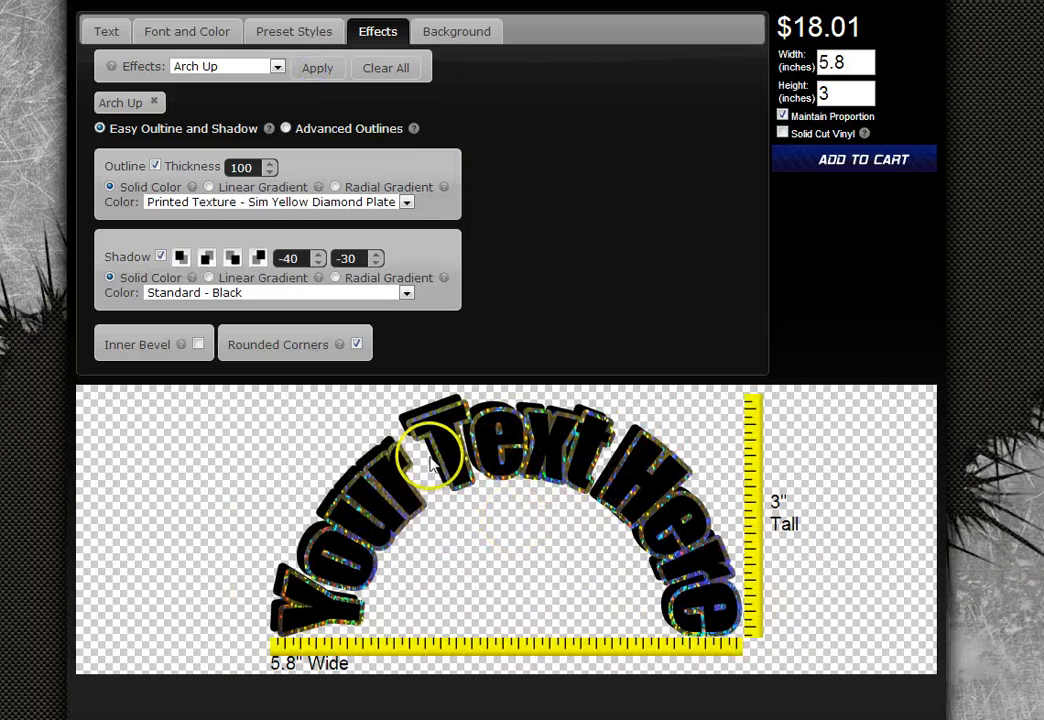
pyautogui.click(156, 103)
# - Apply Fade Right plus Arch Up, then remove both effects for straight text
pyautogui.click(247, 70)
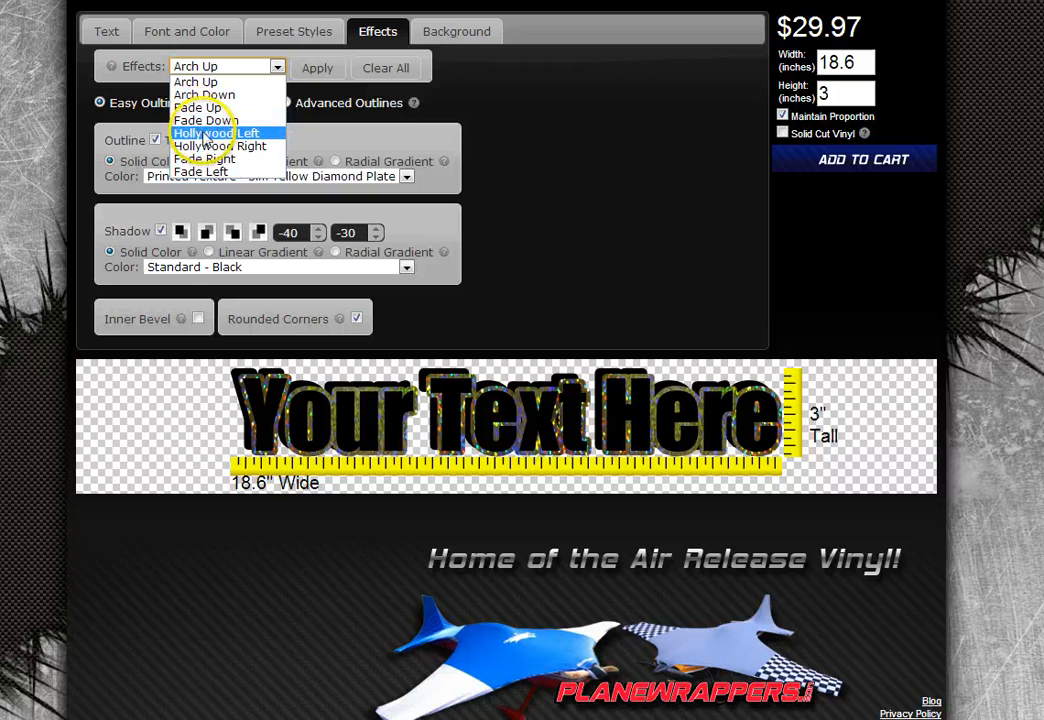
pyautogui.click(219, 160)
pyautogui.click(320, 76)
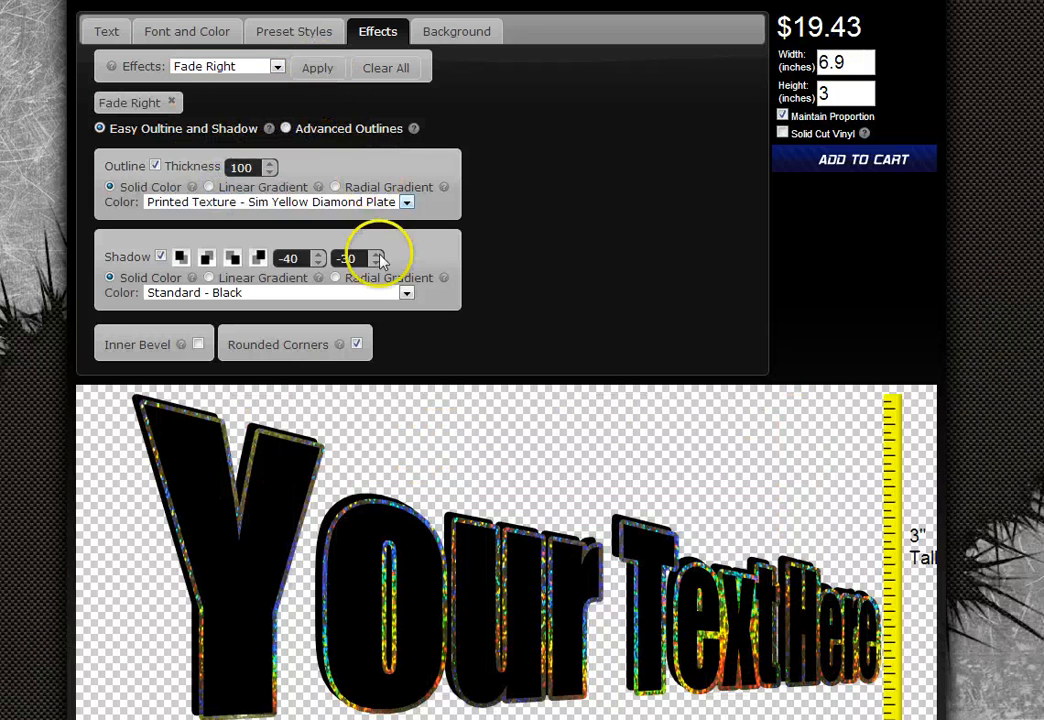
pyautogui.click(262, 66)
pyautogui.click(258, 80)
pyautogui.click(312, 70)
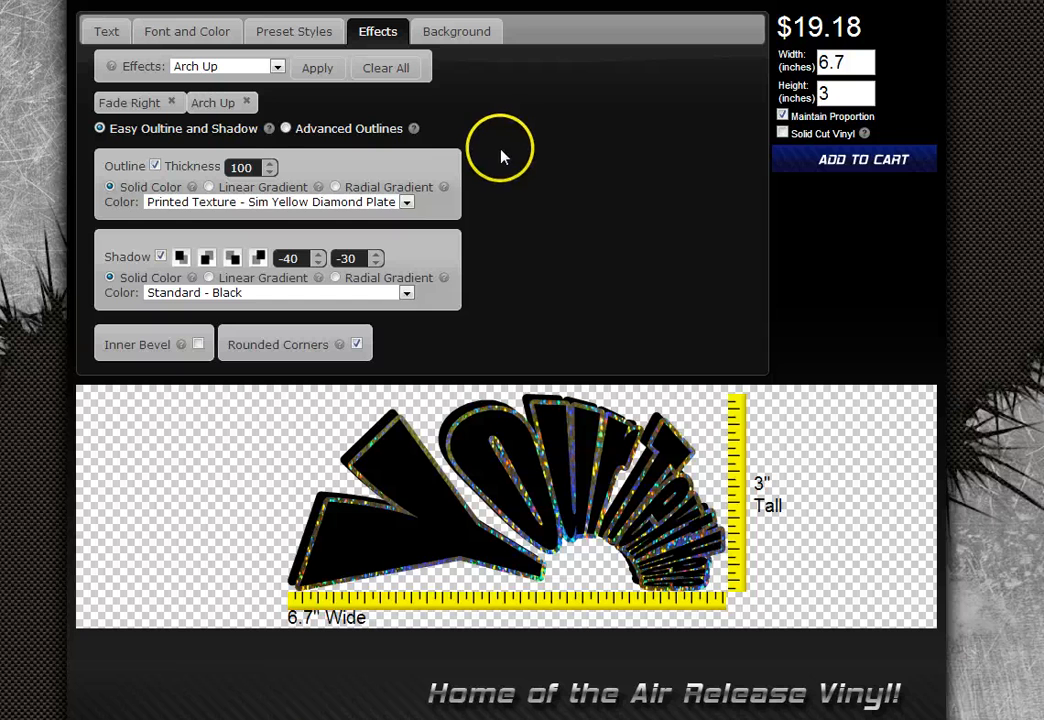
pyautogui.click(252, 104)
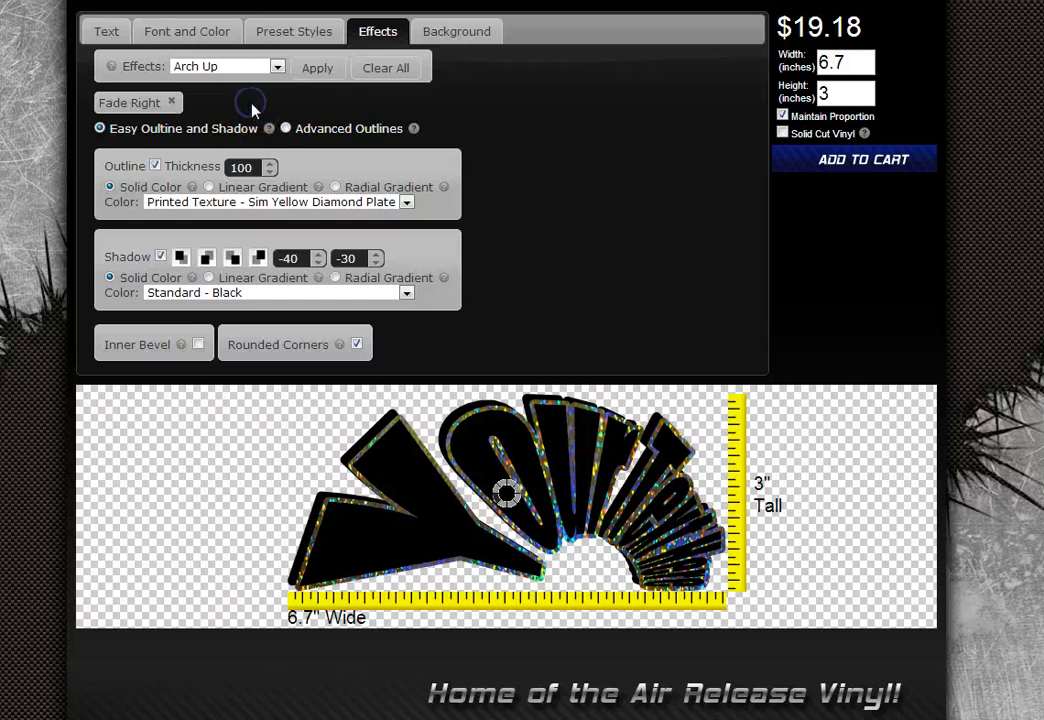
pyautogui.click(171, 101)
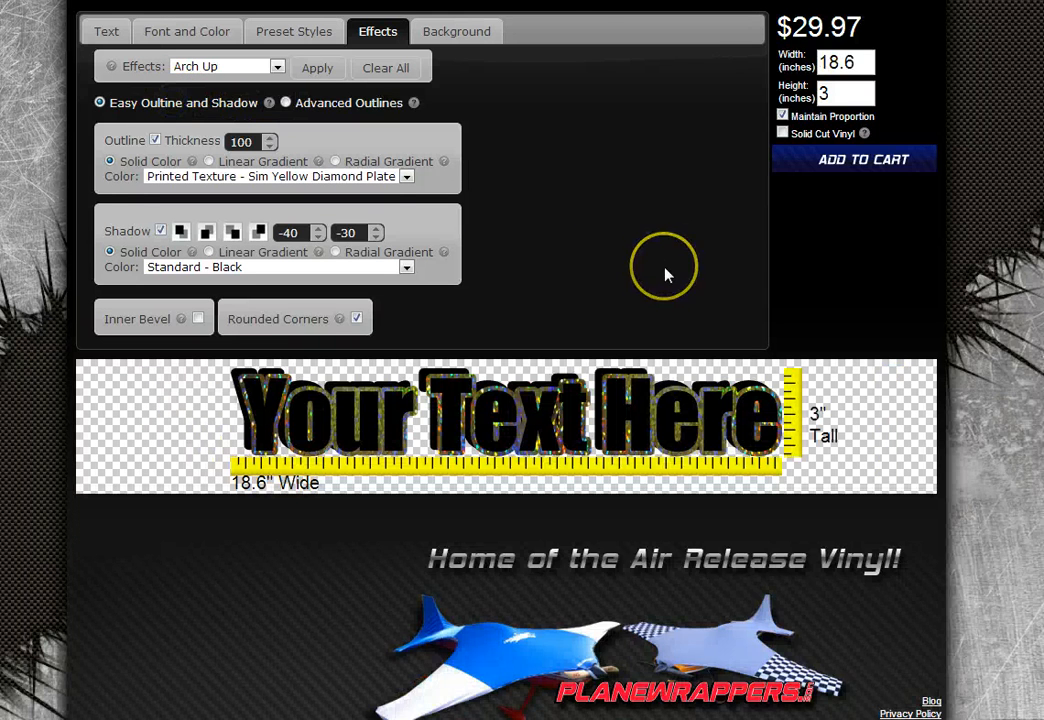
pyautogui.scroll(1, 664, 262)
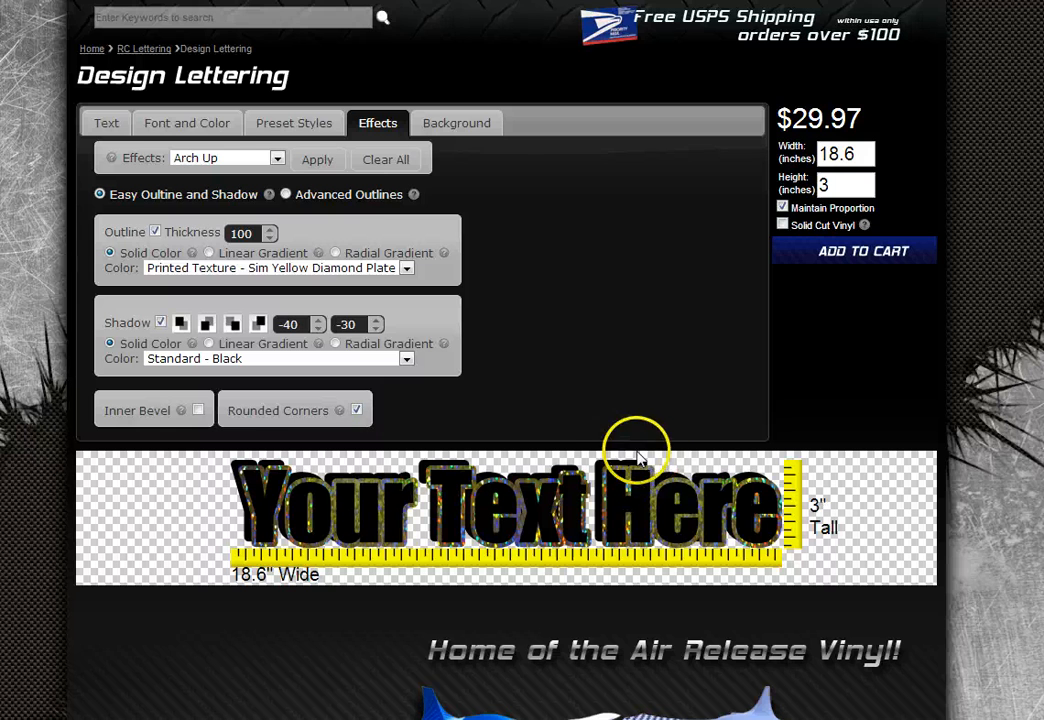
pyautogui.click(268, 165)
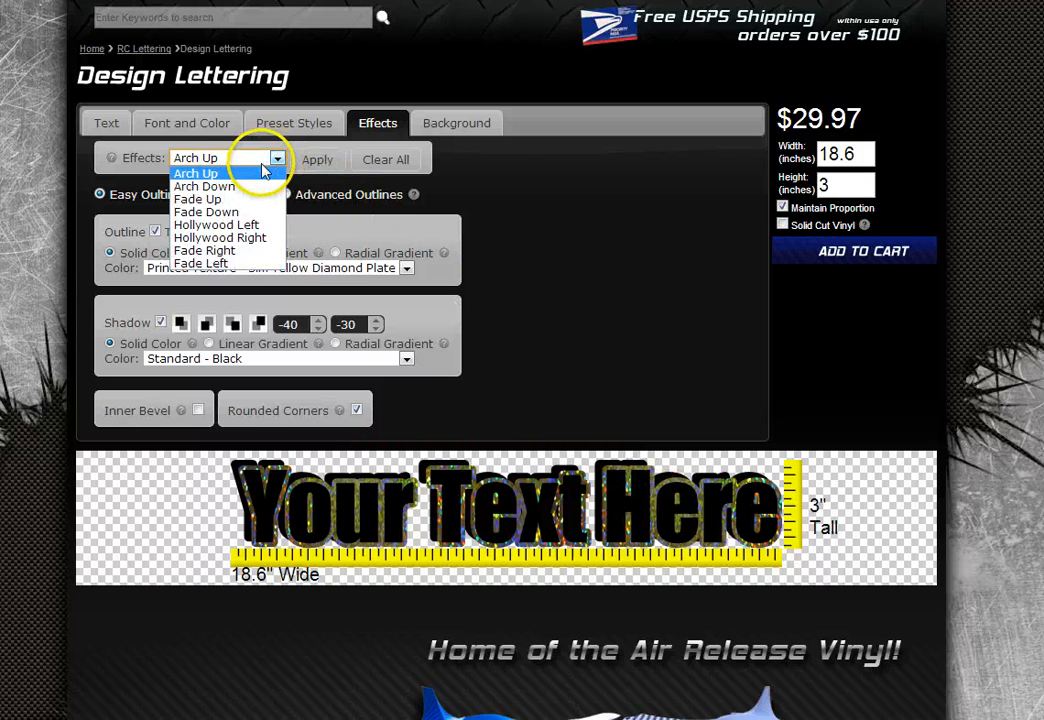
pyautogui.click(245, 186)
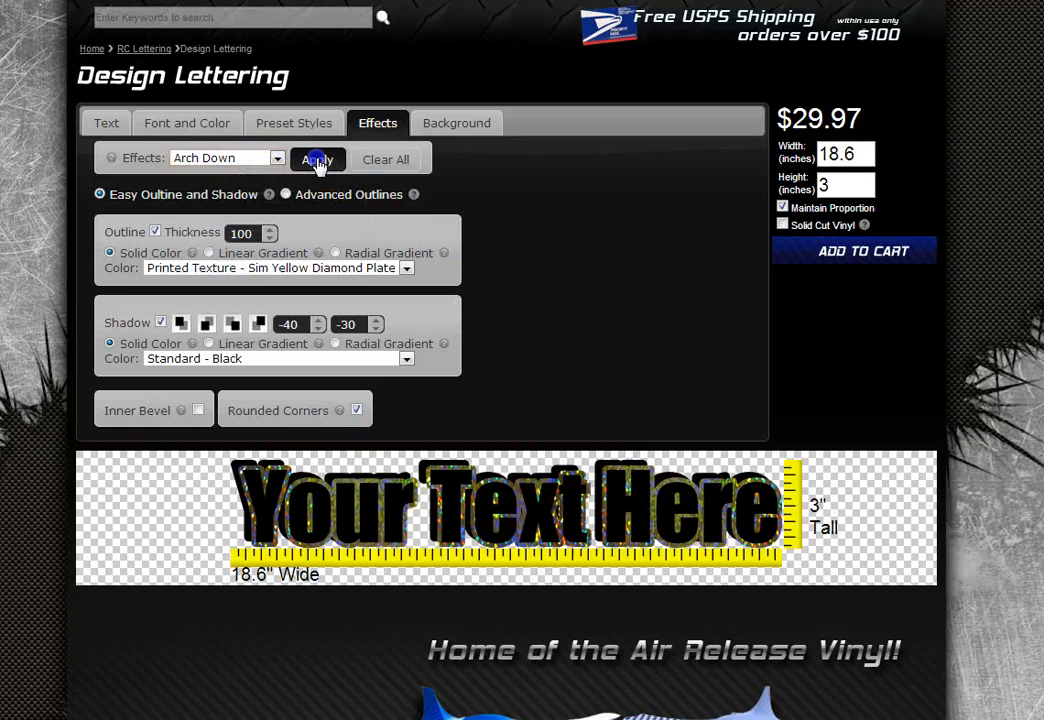
pyautogui.click(318, 160)
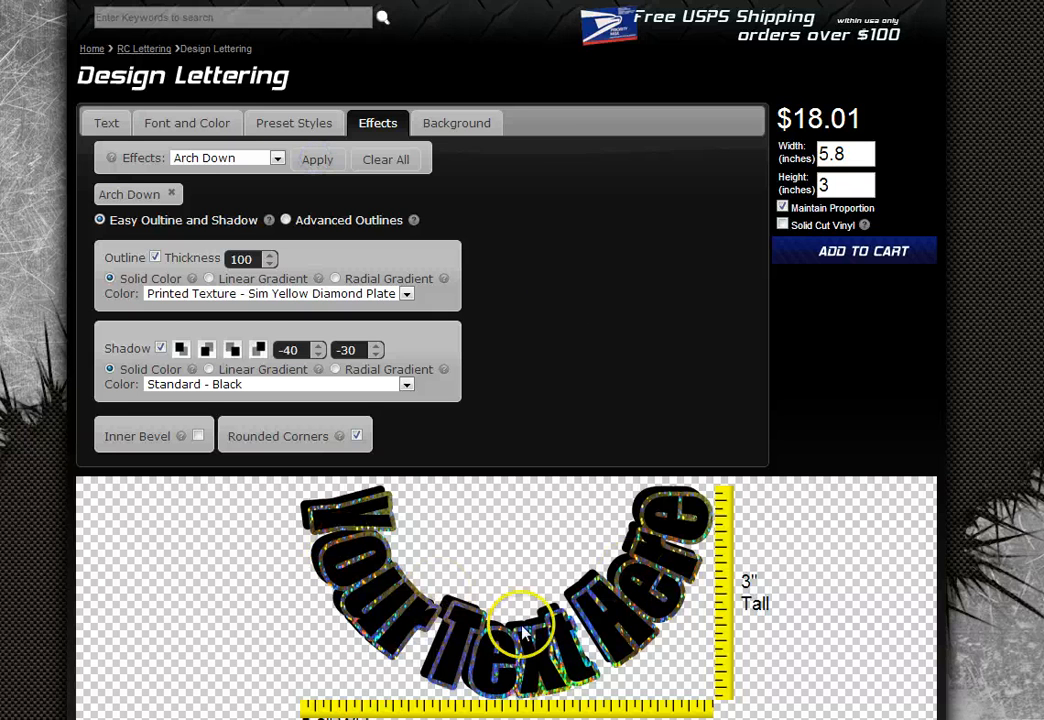
pyautogui.scroll(-1, 818, 457)
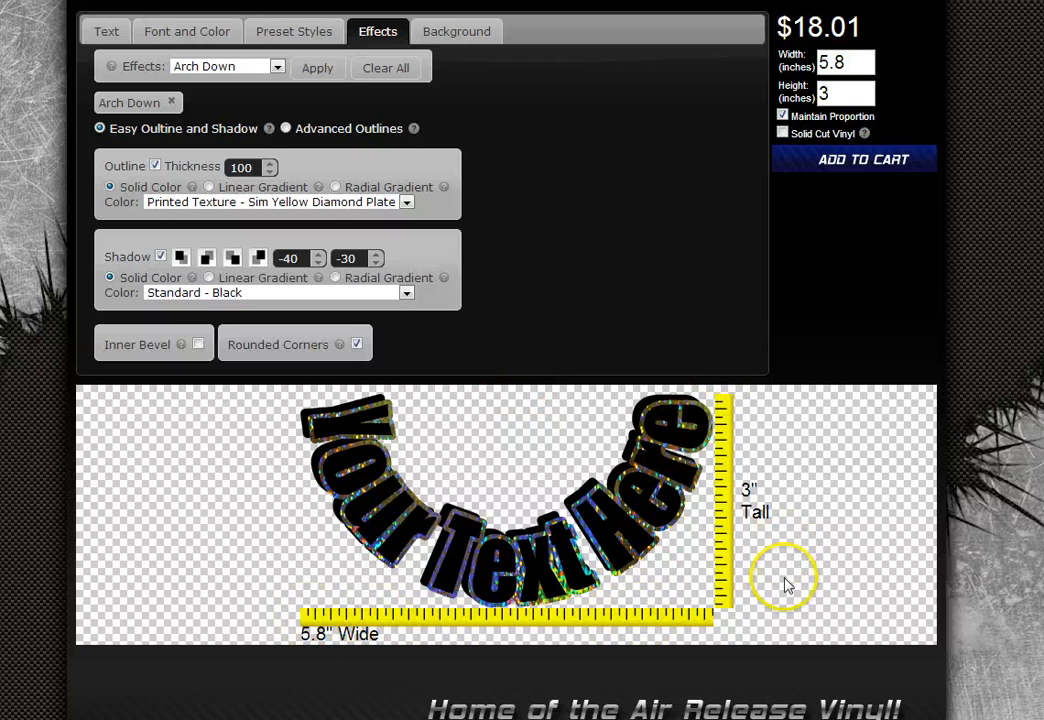
pyautogui.scroll(1, 785, 585)
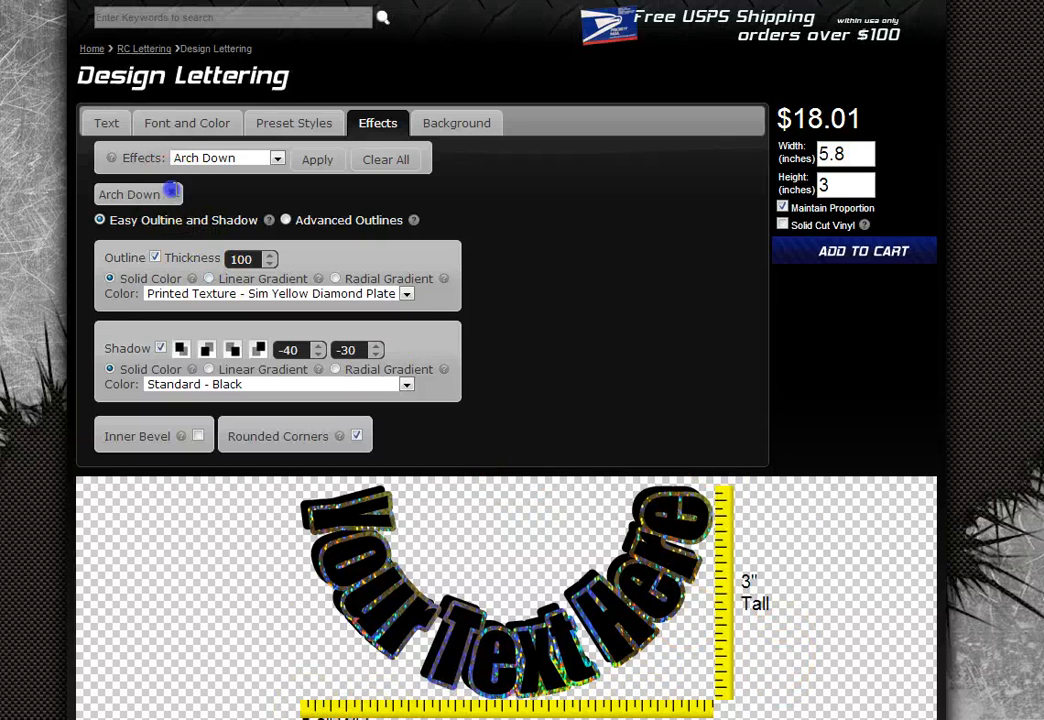
pyautogui.click(170, 192)
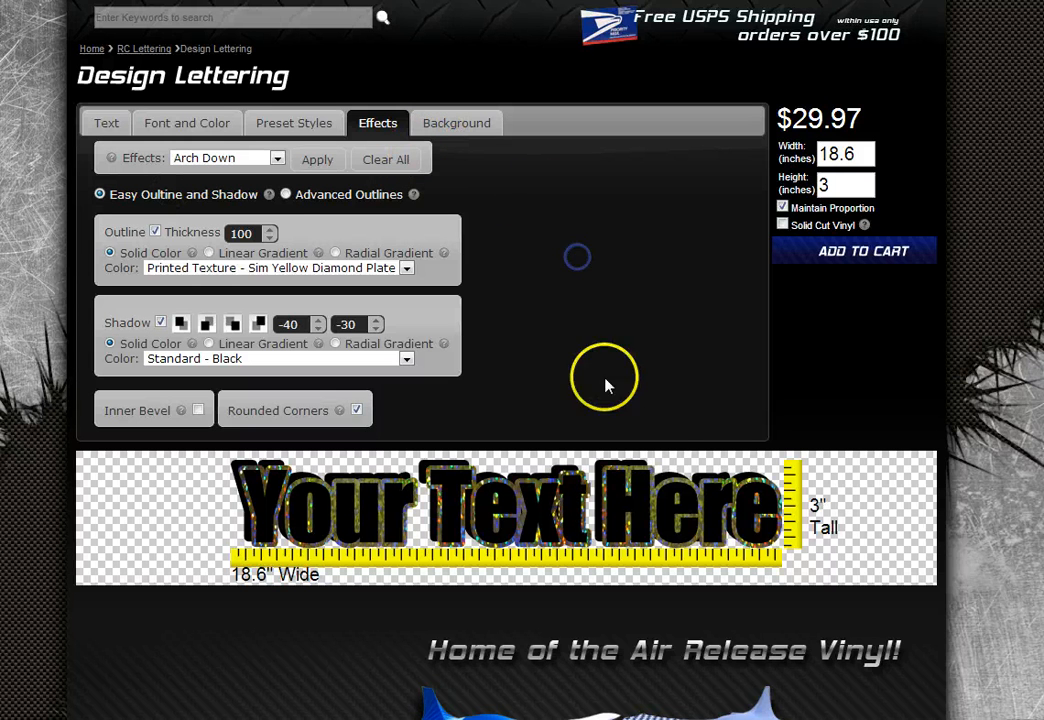
# - Preview the lettering on Black, Light Blue, Red and Silver background colours
pyautogui.click(446, 130)
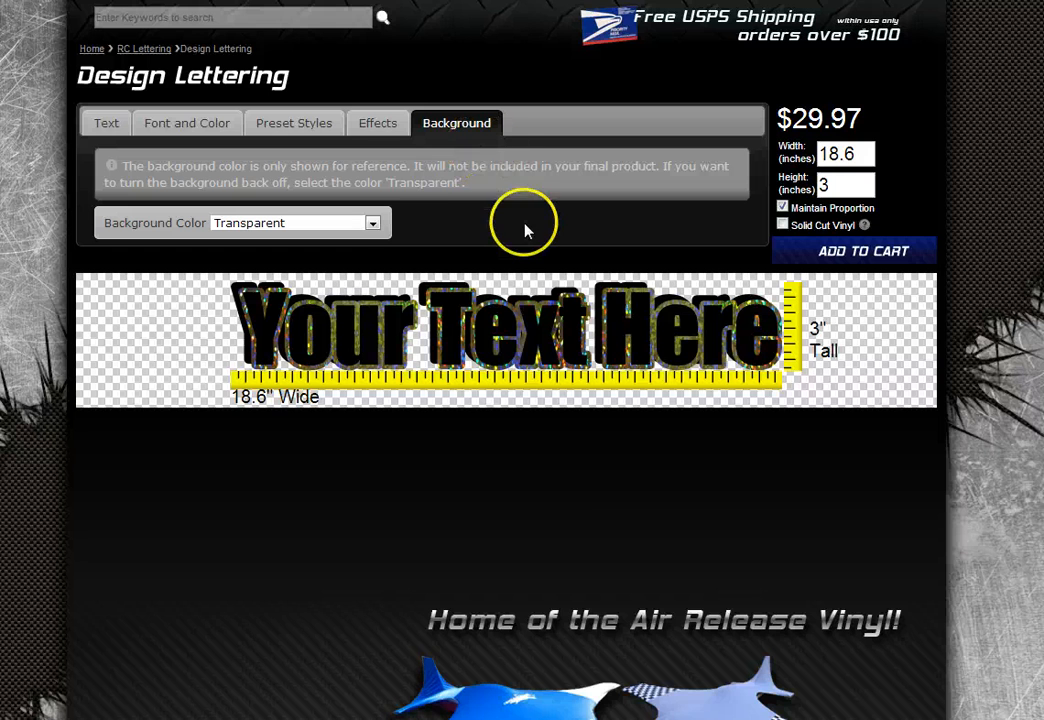
pyautogui.click(374, 226)
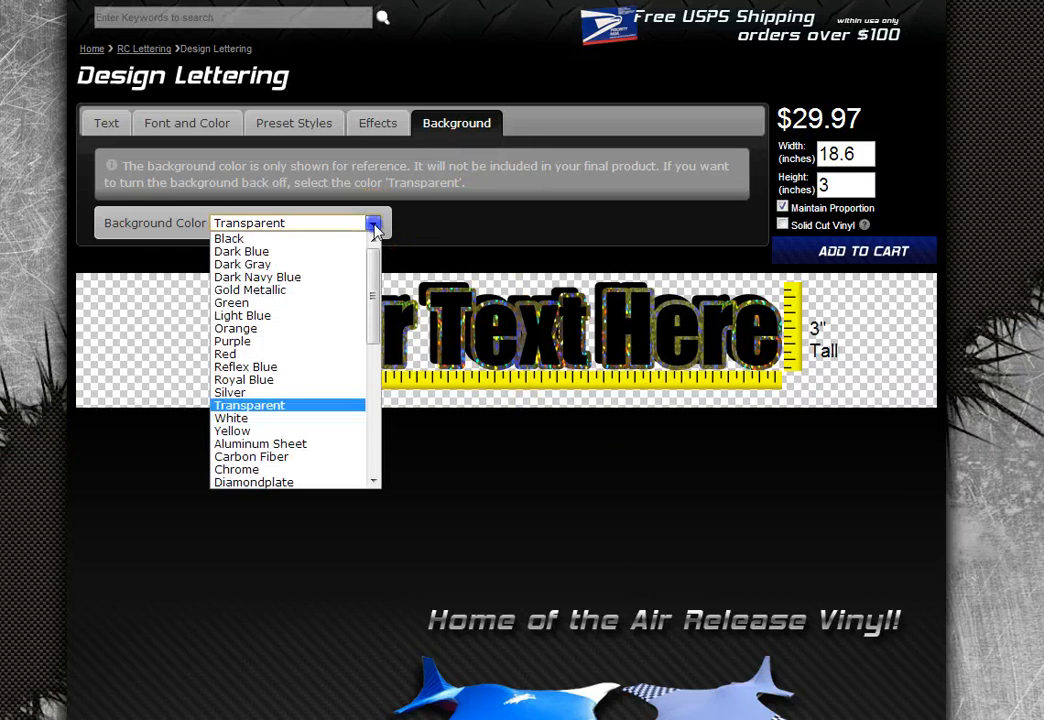
pyautogui.click(337, 239)
pyautogui.click(352, 232)
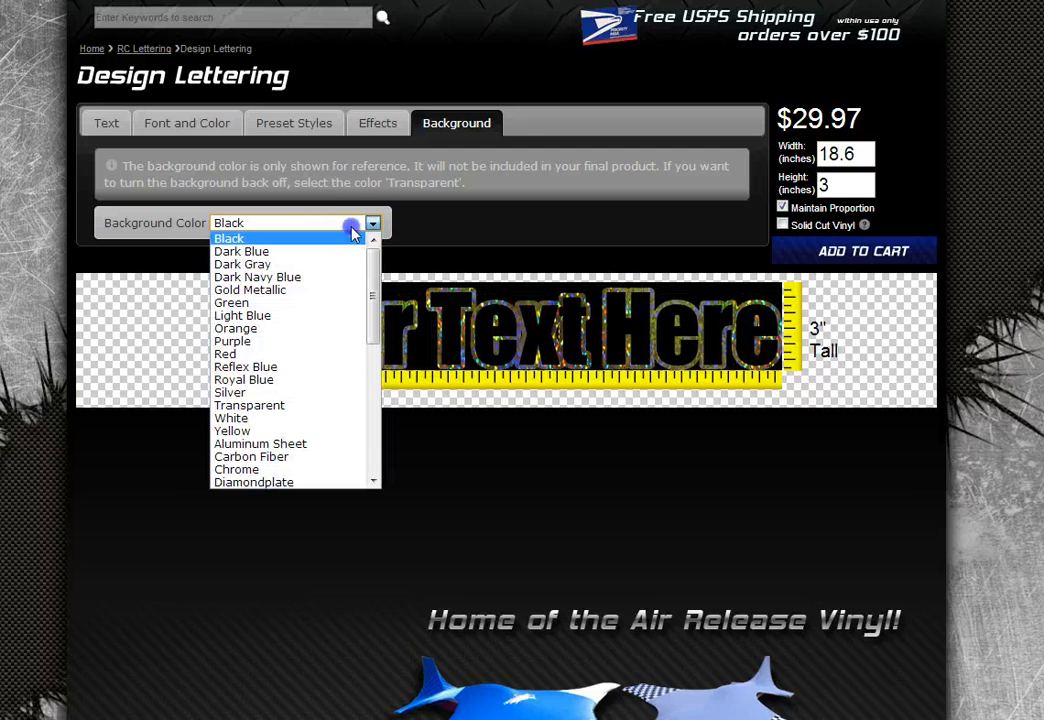
pyautogui.click(326, 316)
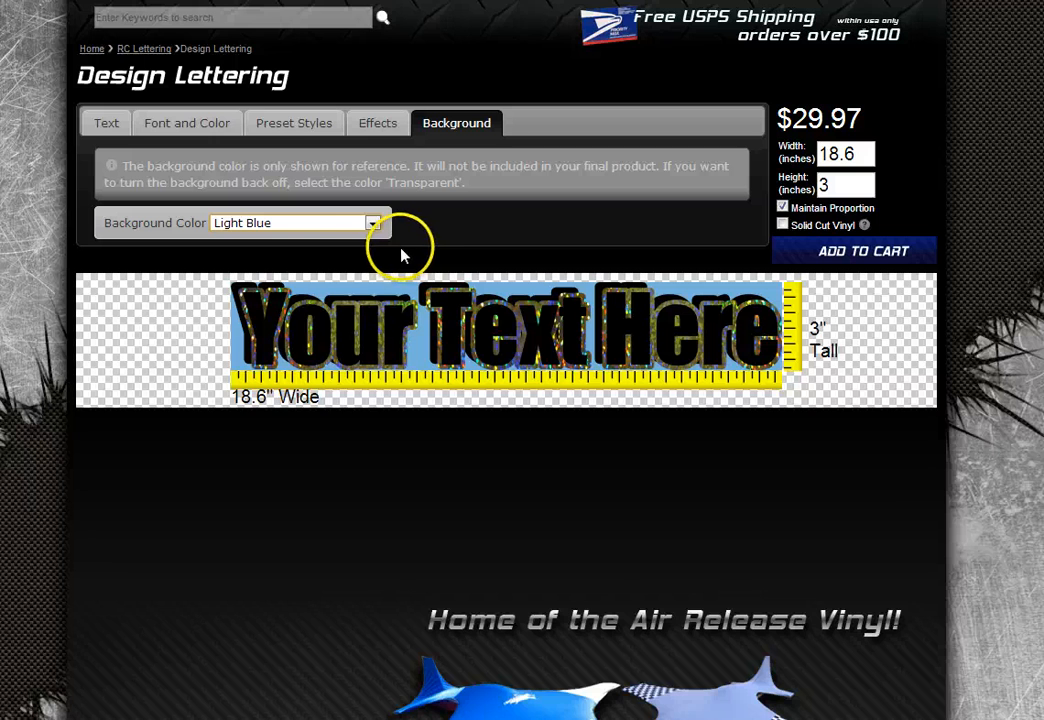
pyautogui.click(371, 223)
pyautogui.click(349, 355)
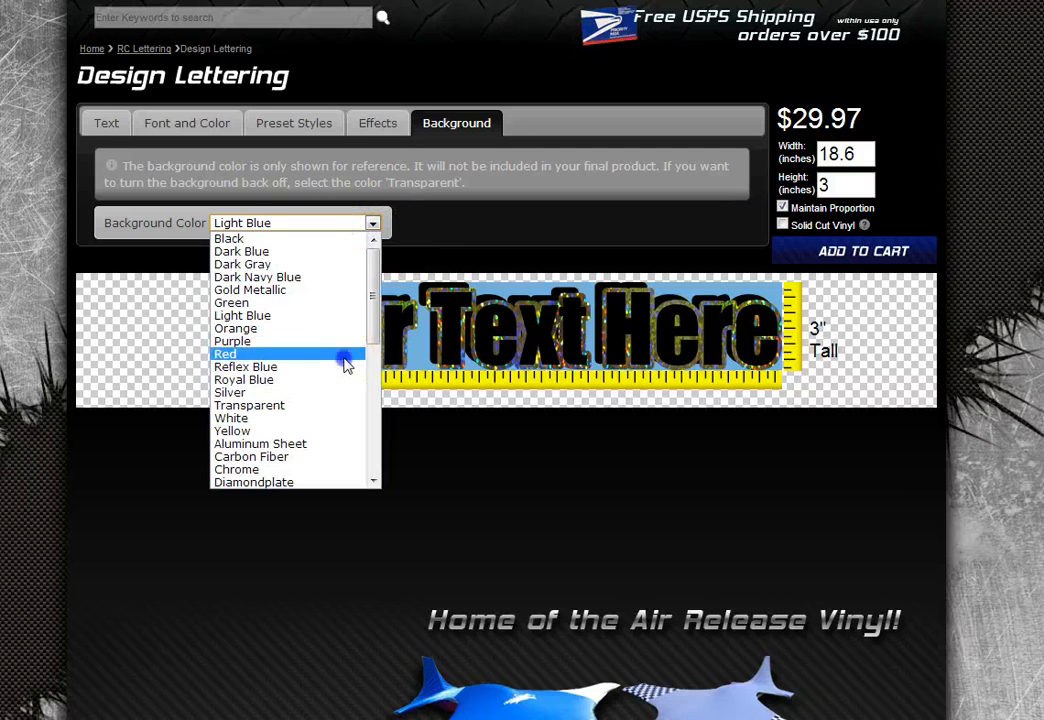
pyautogui.click(370, 222)
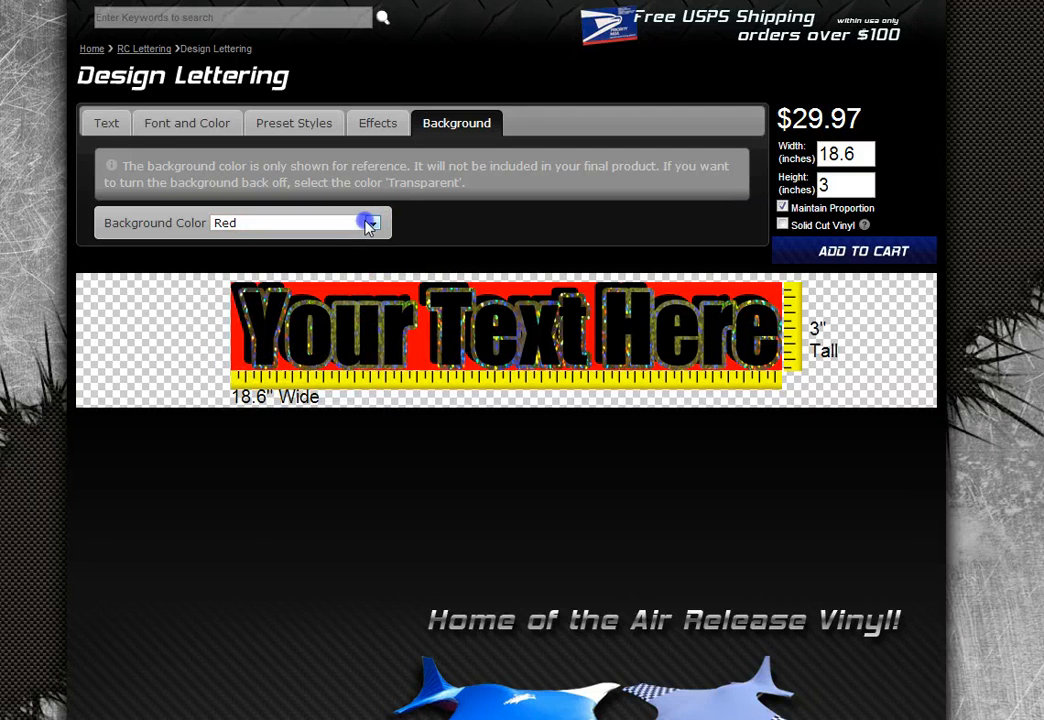
pyautogui.click(368, 222)
pyautogui.click(345, 393)
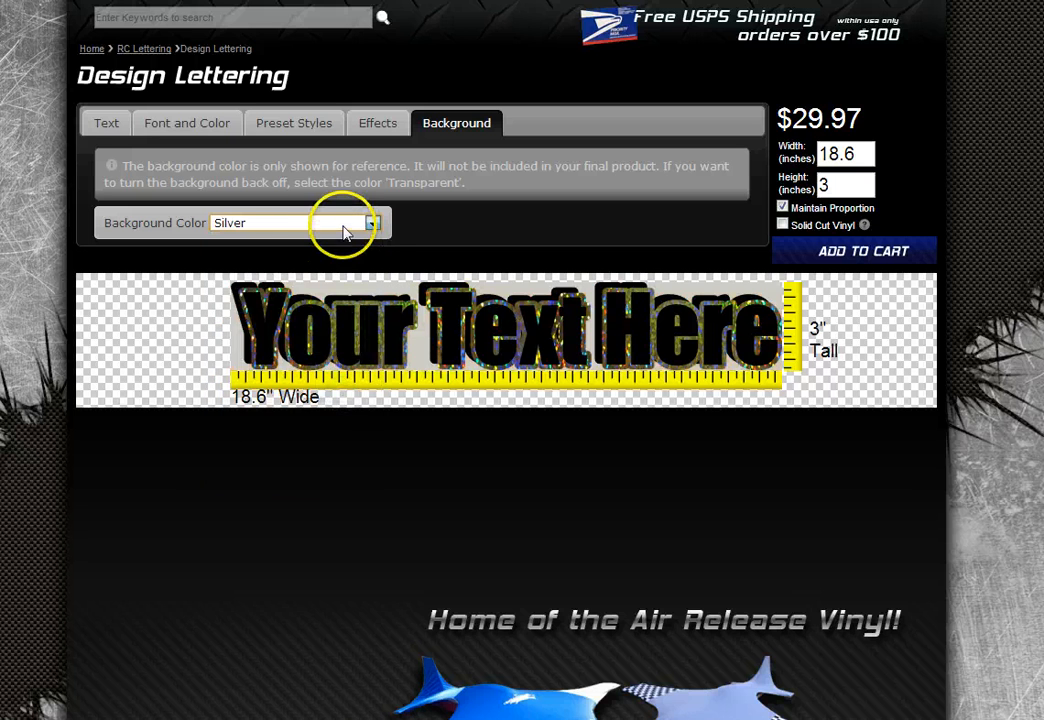
# - Recheck Red, then set the background back to Transparent and return to the Text settings
pyautogui.click(345, 230)
pyautogui.click(341, 362)
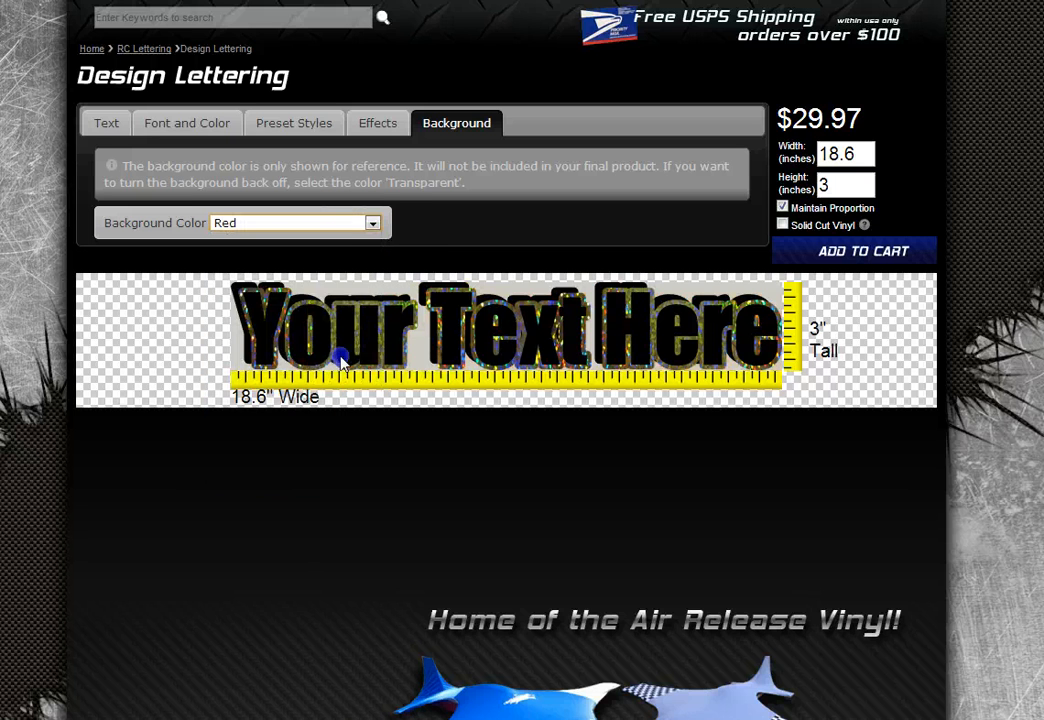
pyautogui.click(372, 223)
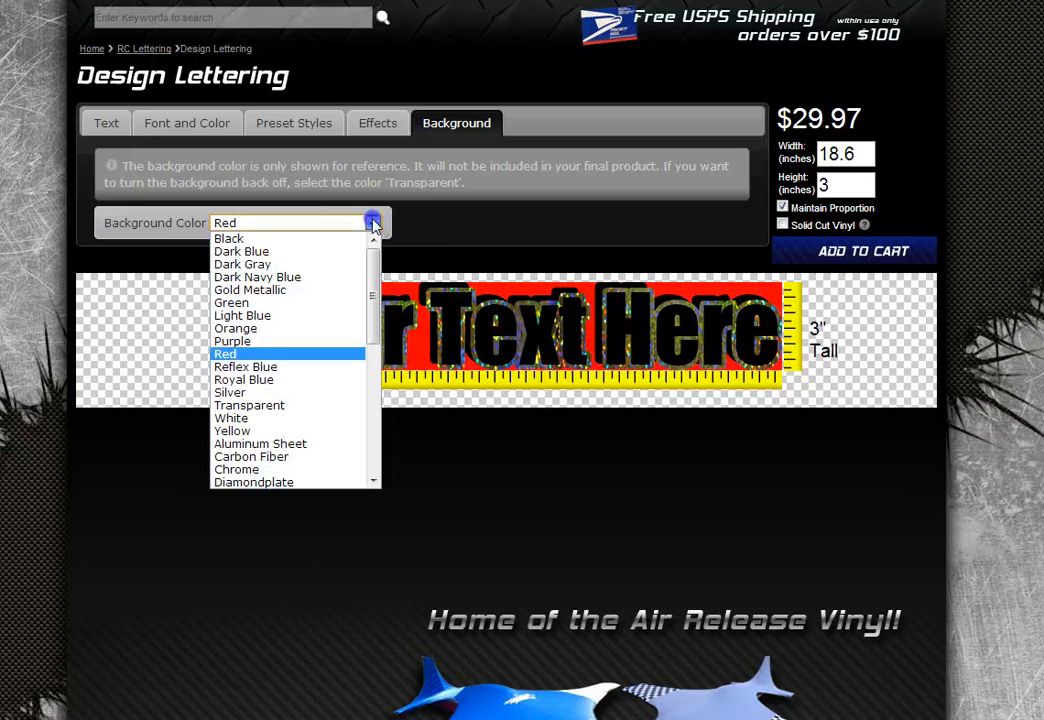
pyautogui.click(260, 407)
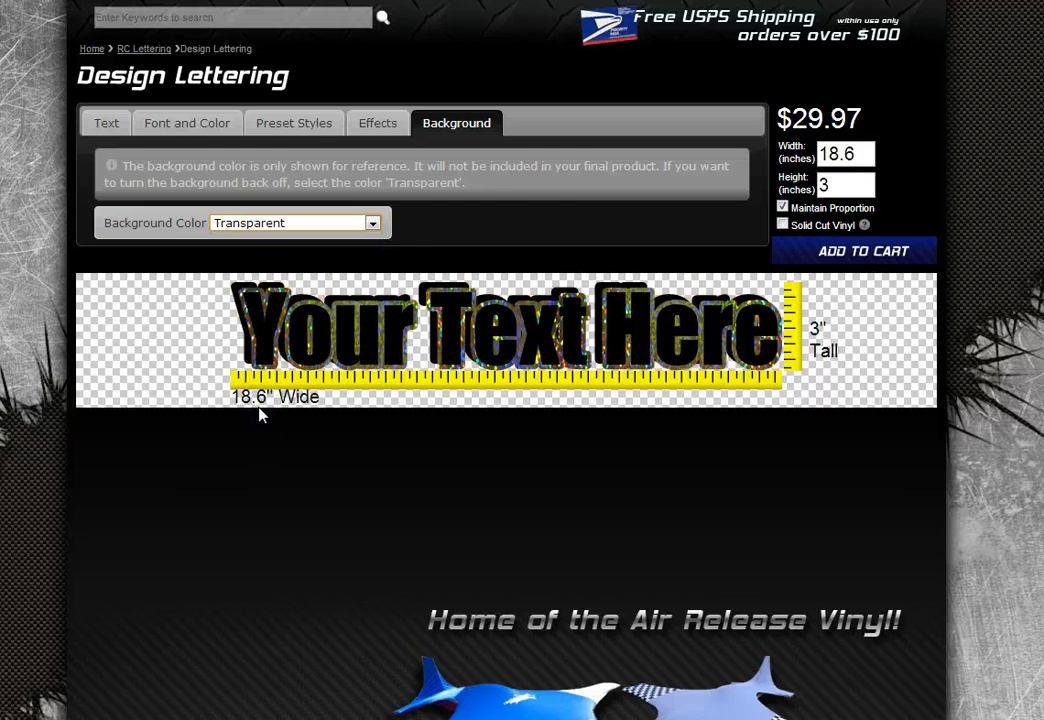
pyautogui.click(105, 123)
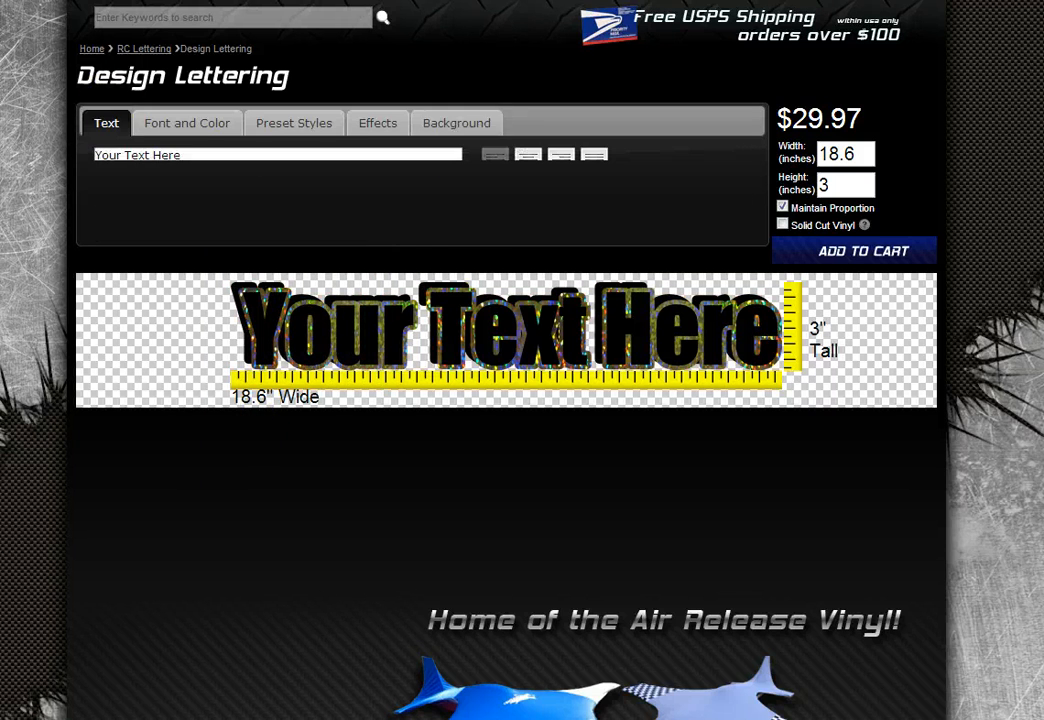
# - Reset the designer to the default lettering and set its height to 4 inches
pyautogui.press('F5')
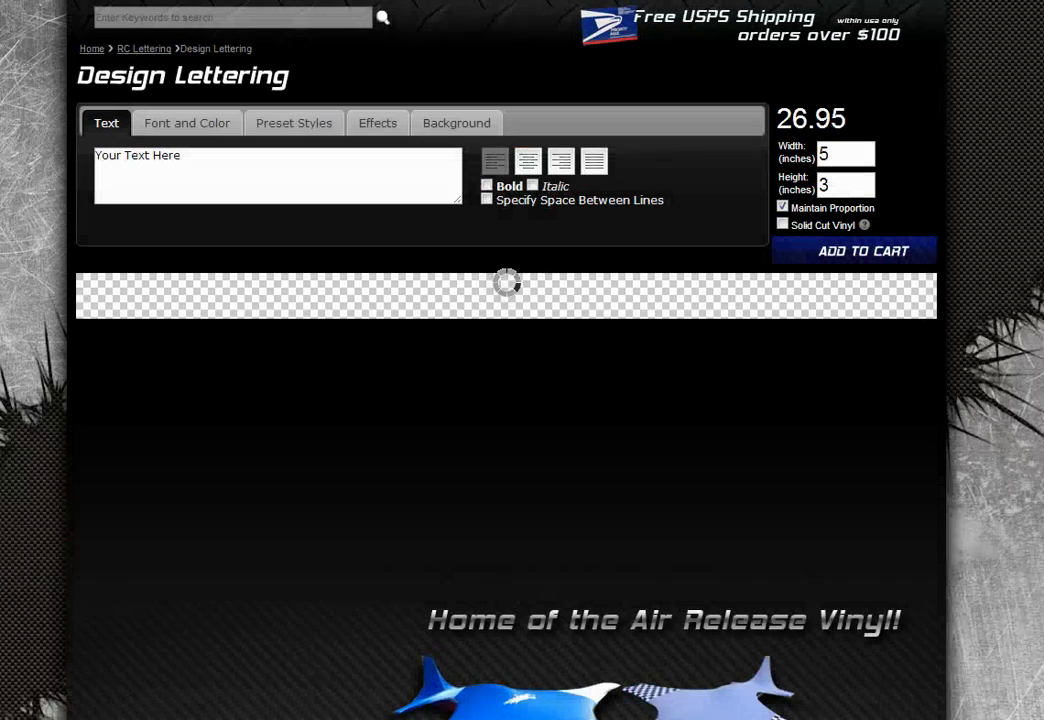
pyautogui.scroll(1, 778, 450)
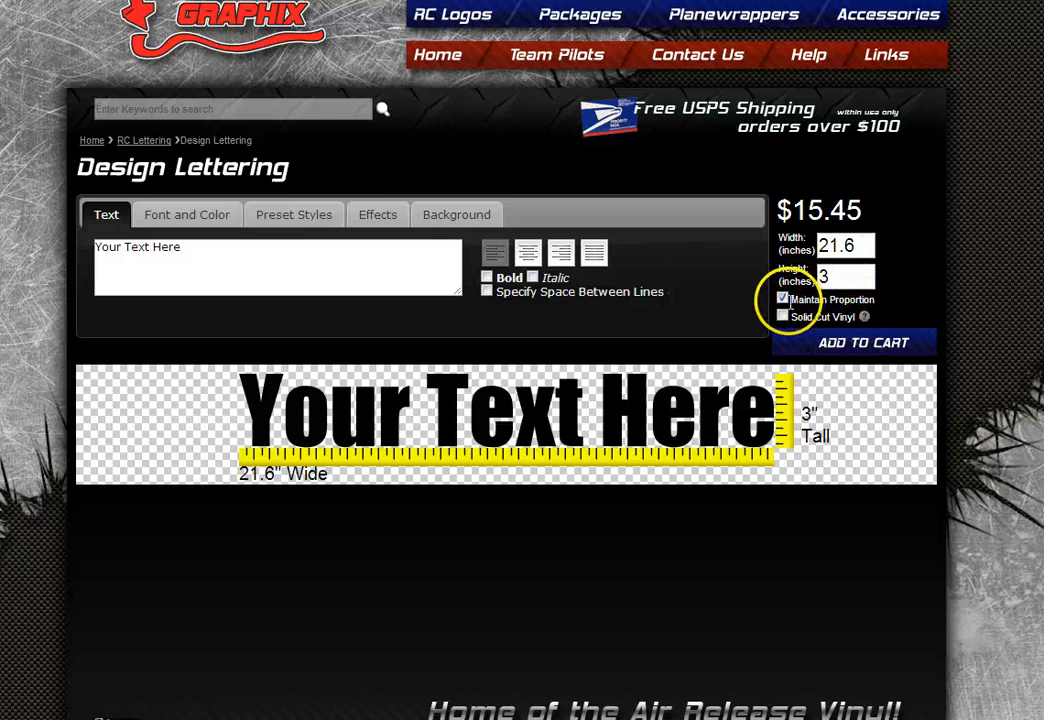
pyautogui.doubleClick(860, 246)
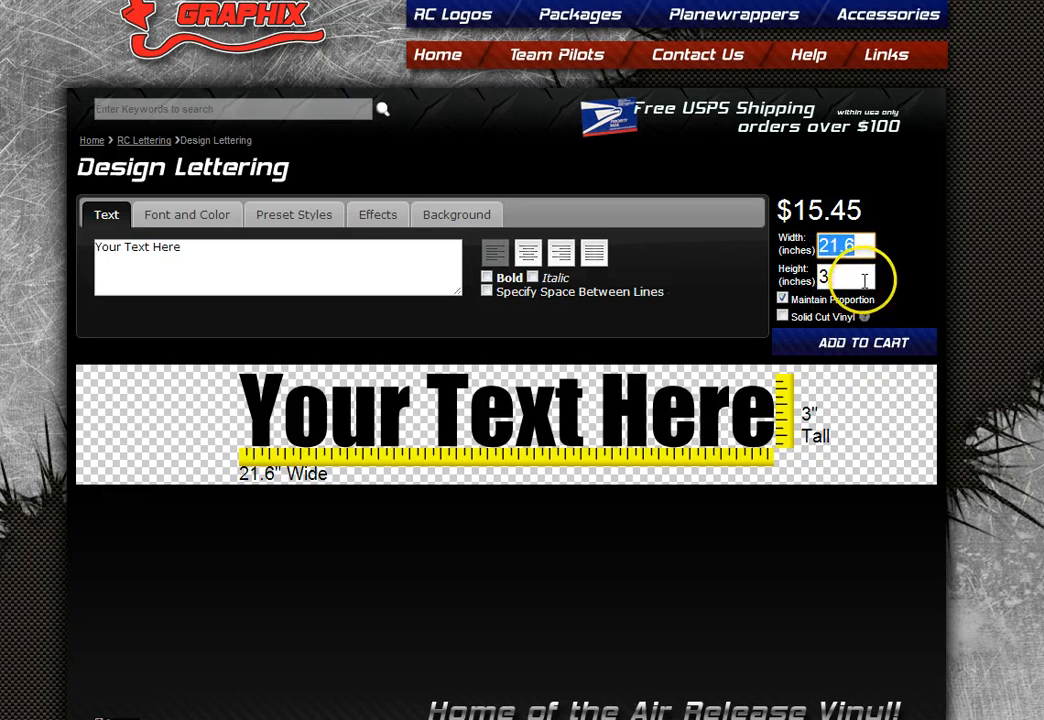
pyautogui.click(860, 278)
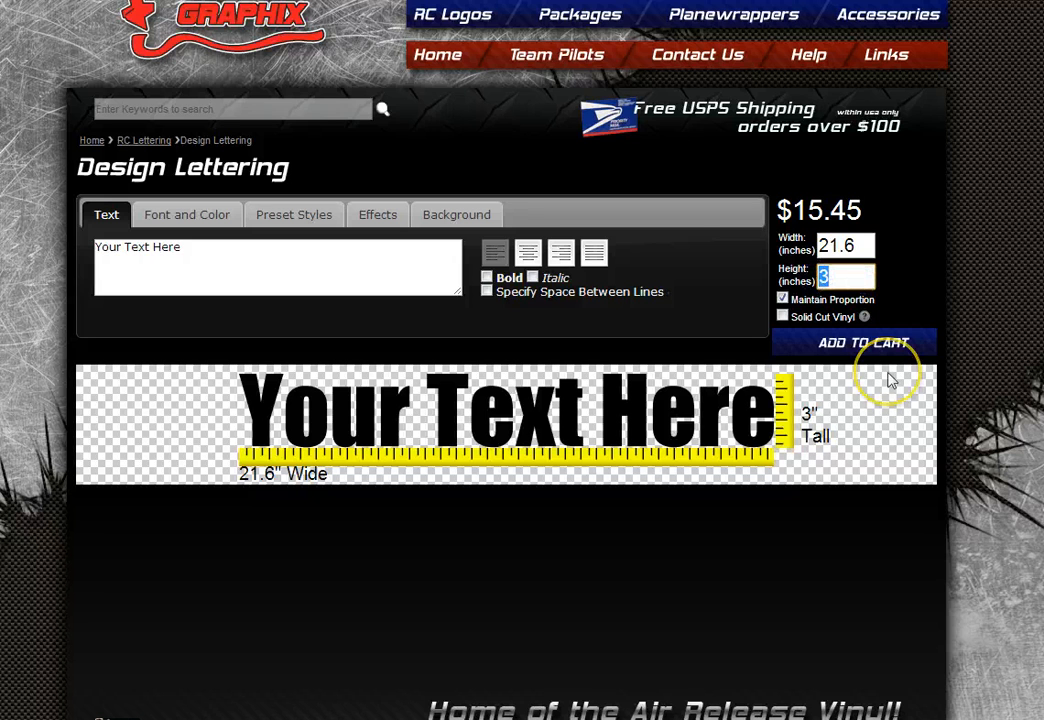
pyautogui.write('4')
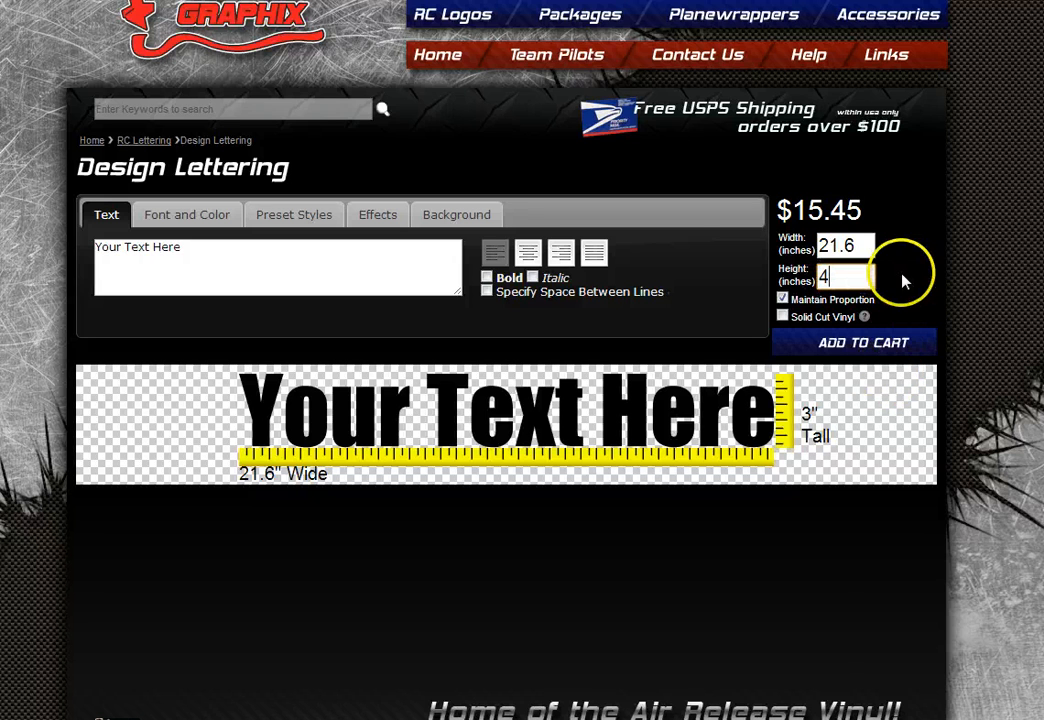
pyautogui.click(904, 279)
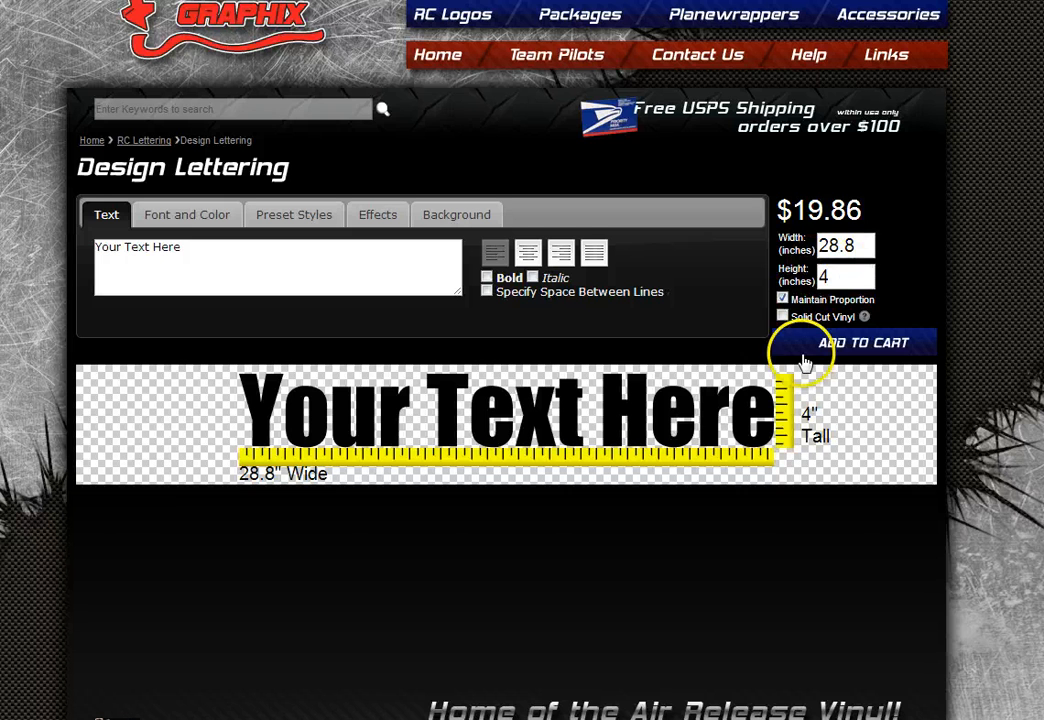
# - Untick Maintain Proportion and set the width to 21.6 inches
pyautogui.moveTo(857, 247); pyautogui.dragTo(831, 248)
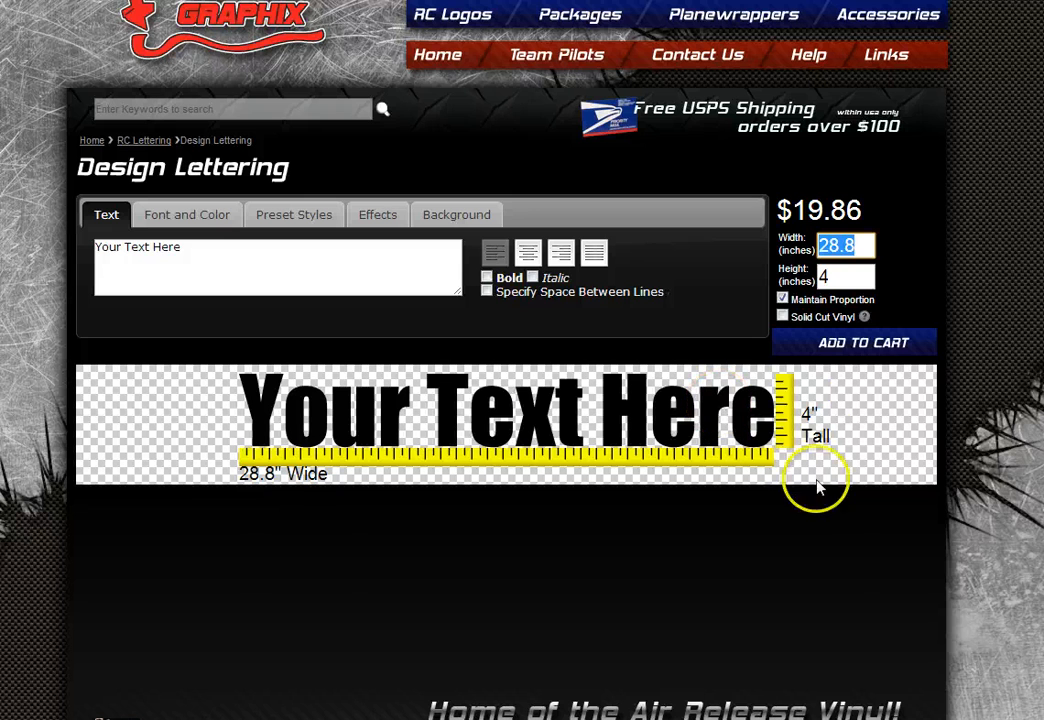
pyautogui.click(783, 300)
pyautogui.click(846, 245)
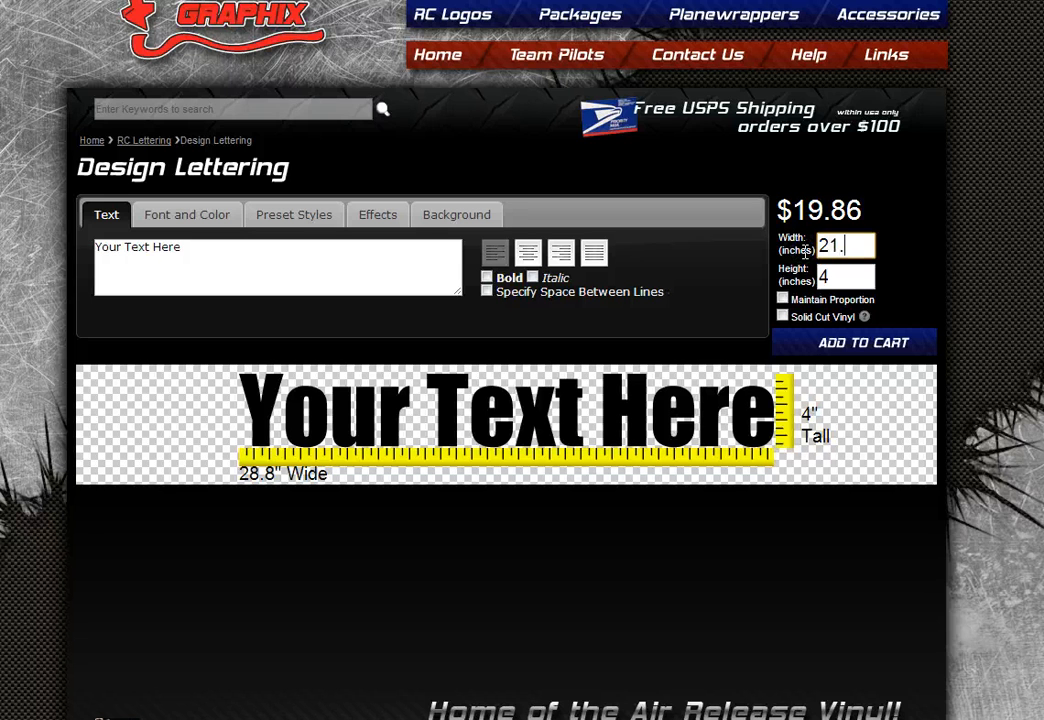
pyautogui.click(900, 246)
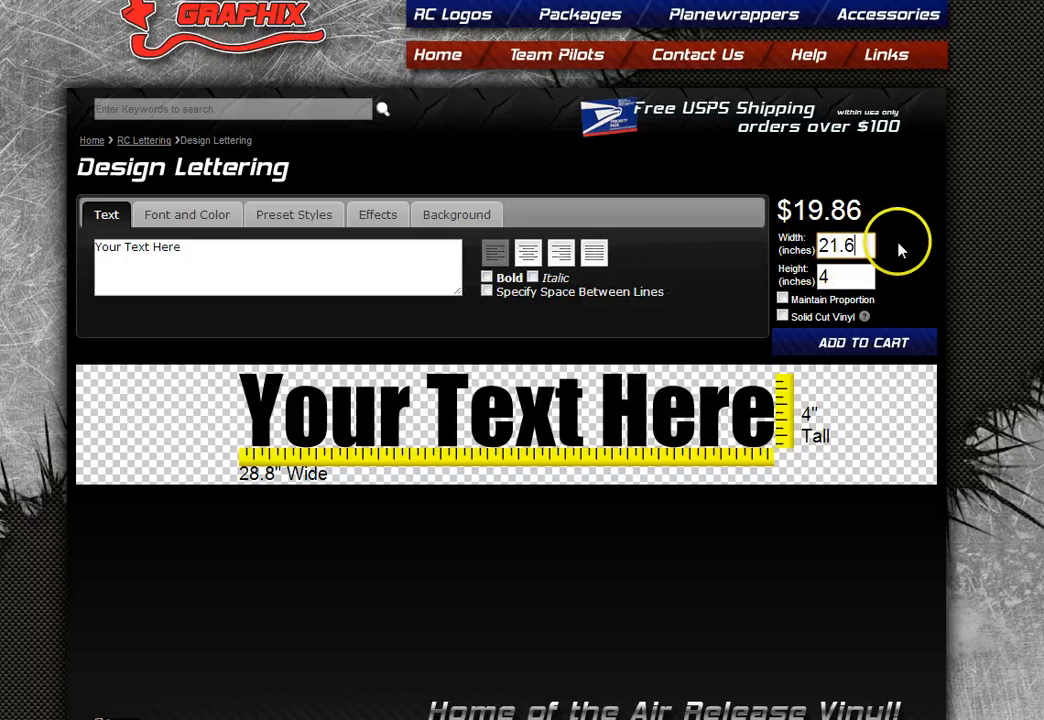
pyautogui.click(958, 262)
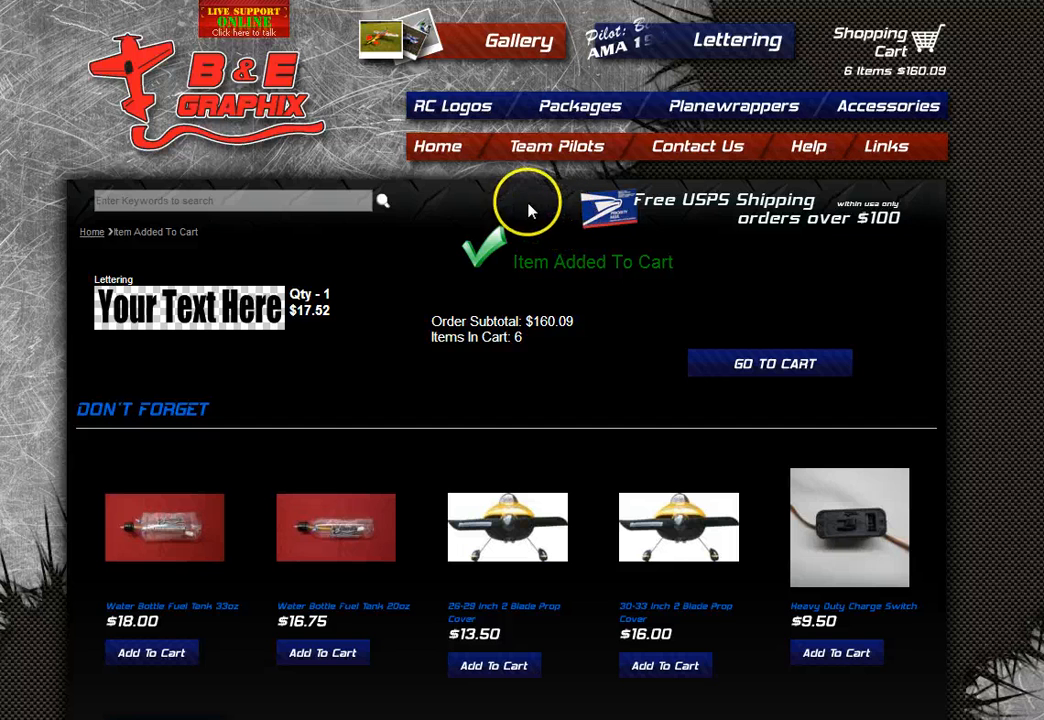
# - Review the Item Added To Cart confirmation showing 6 items totalling $160.09
pyautogui.moveTo(453, 117)
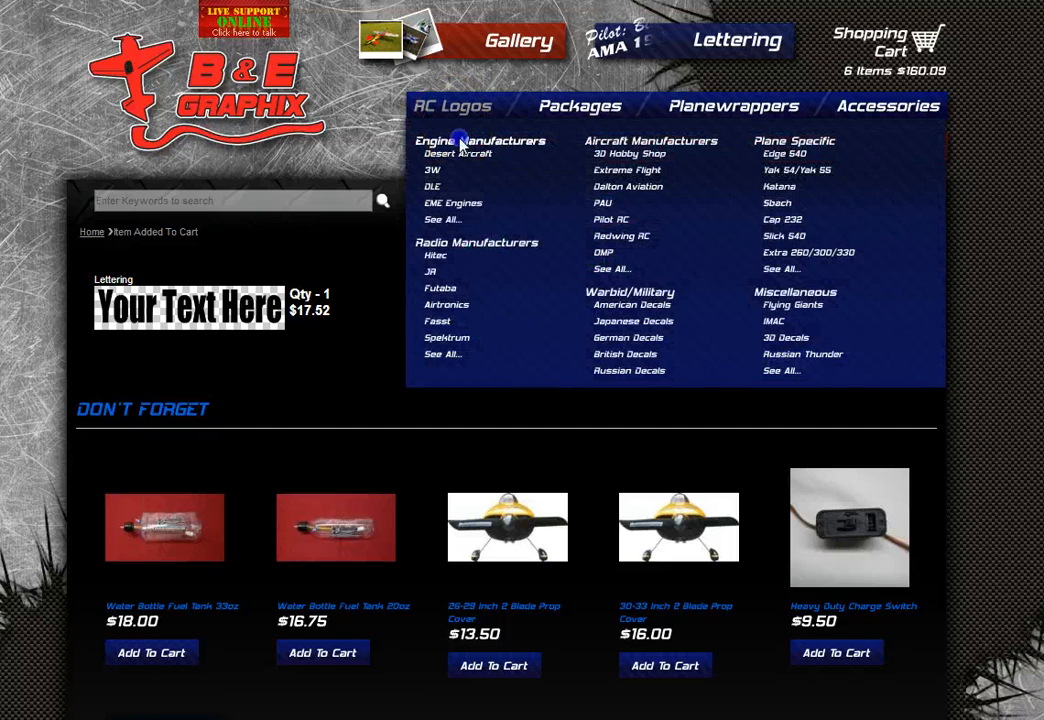
# - Browse Engine Manufacturers > Desert Aircraft and open the DA Flame decal (3.7" by 4", $17.87)
pyautogui.click(460, 143)
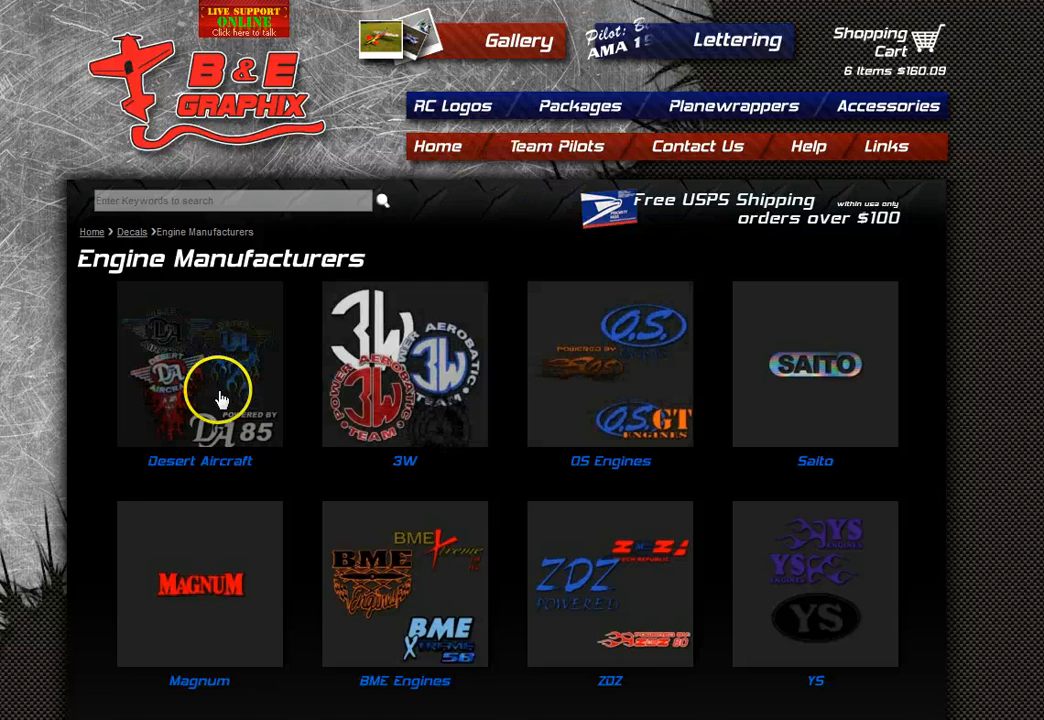
pyautogui.click(224, 397)
pyautogui.scroll(-3, 513, 452)
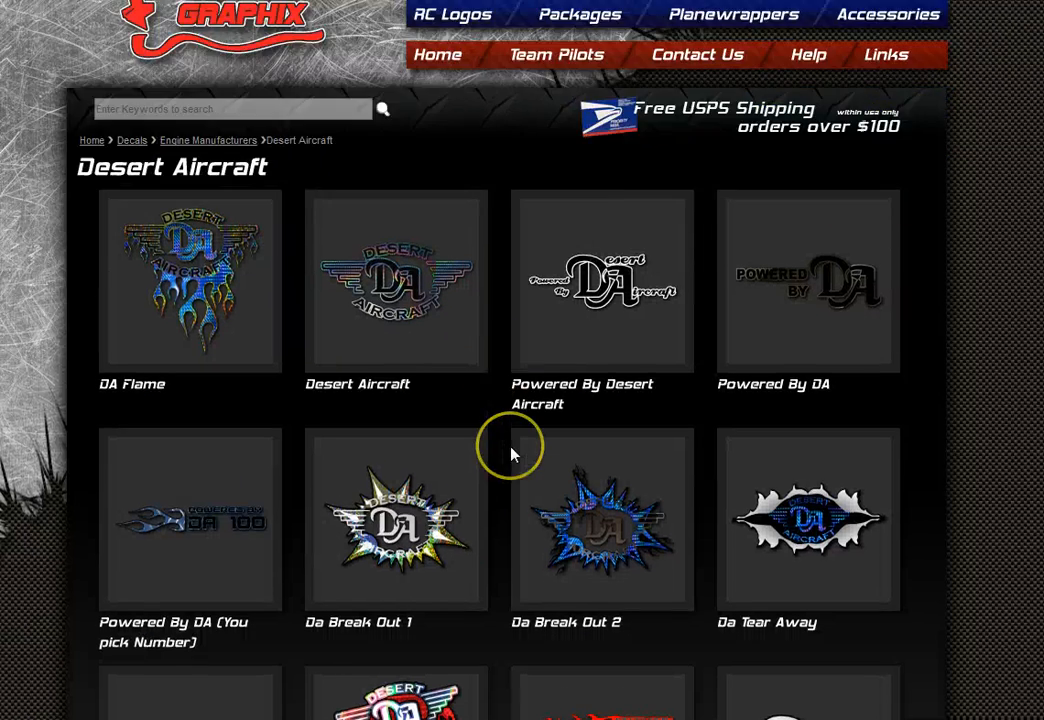
pyautogui.scroll(-1, 511, 455)
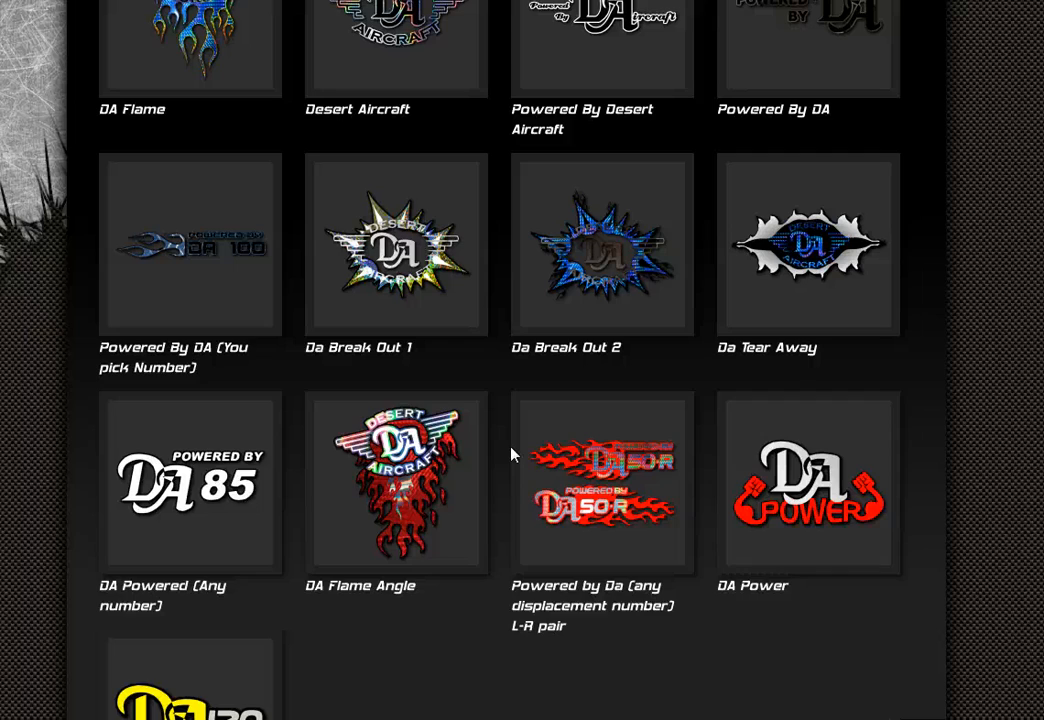
pyautogui.scroll(2, 450, 552)
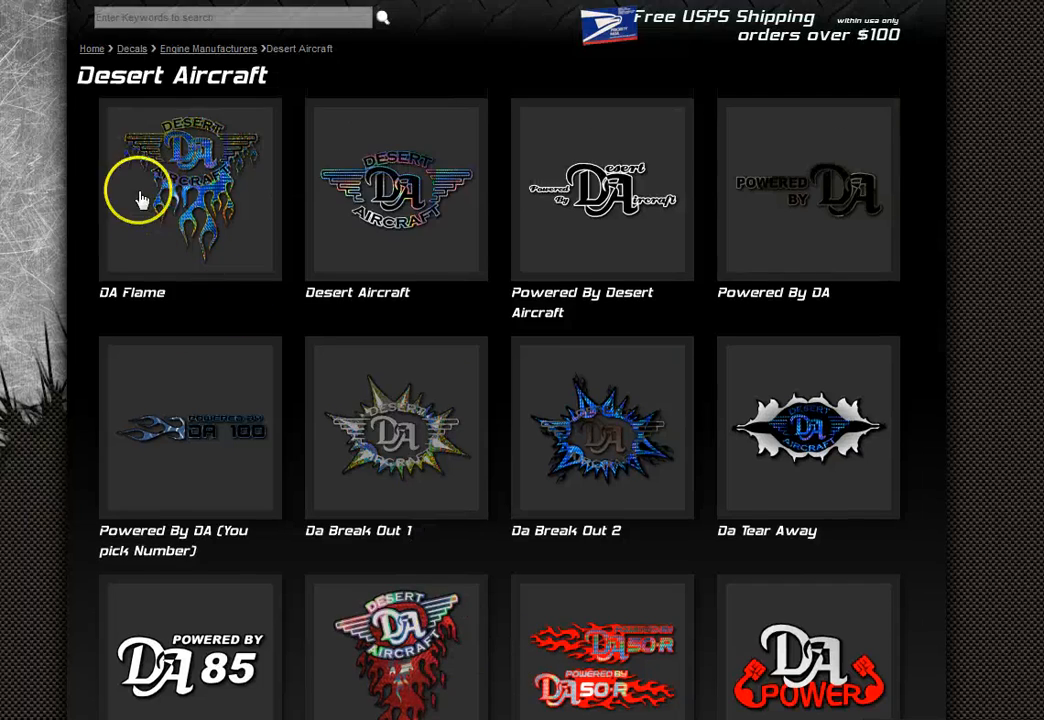
pyautogui.click(188, 198)
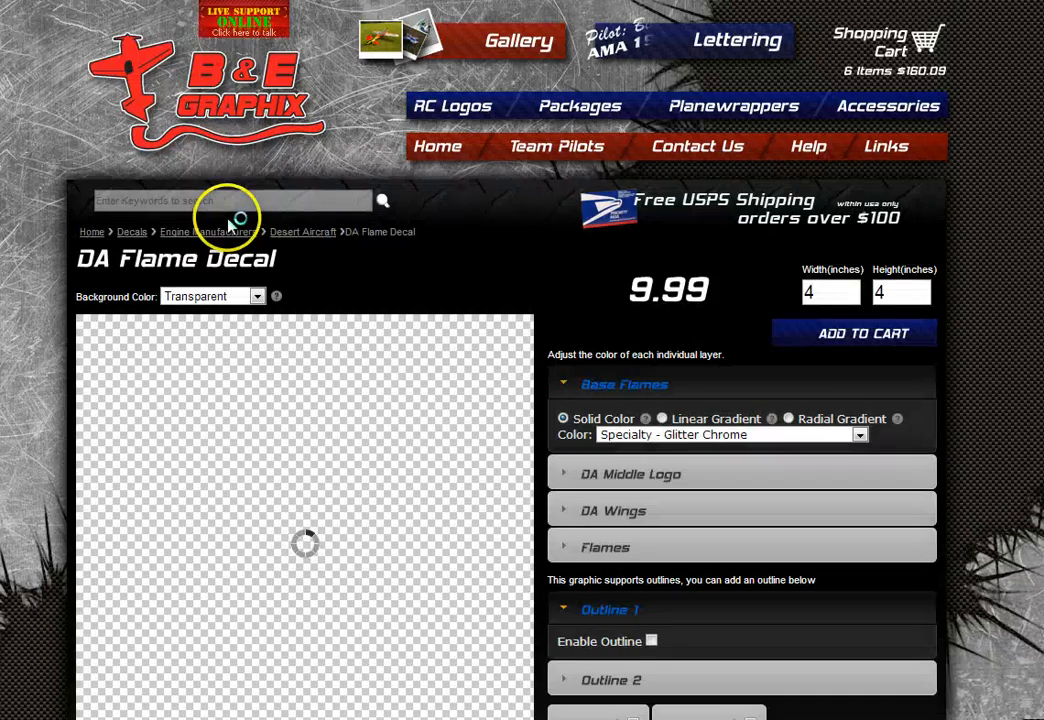
pyautogui.scroll(-1, 600, 350)
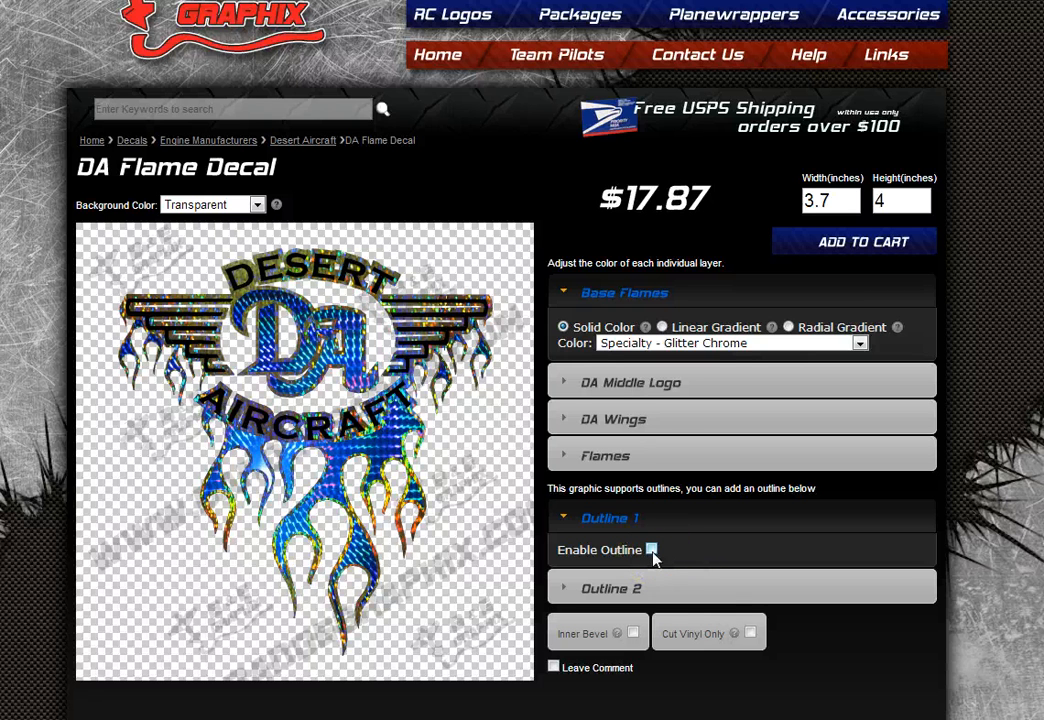
# - Change the DA Middle Logo layer colour to Standard - Green, lowering the price to $16.87
pyautogui.click(664, 595)
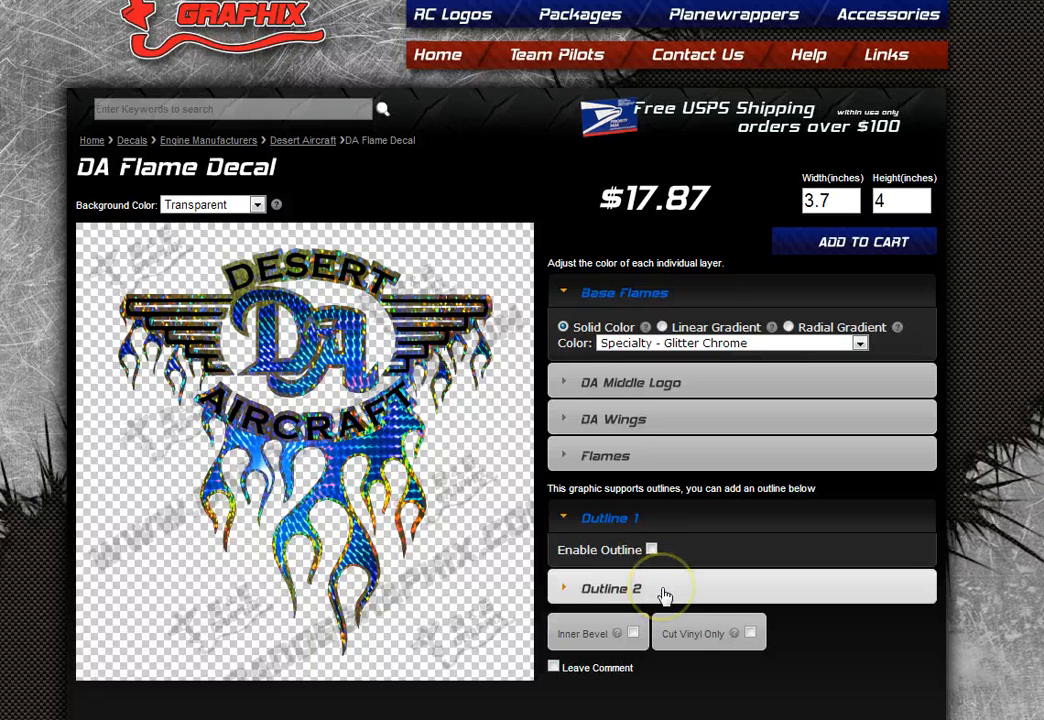
pyautogui.click(669, 544)
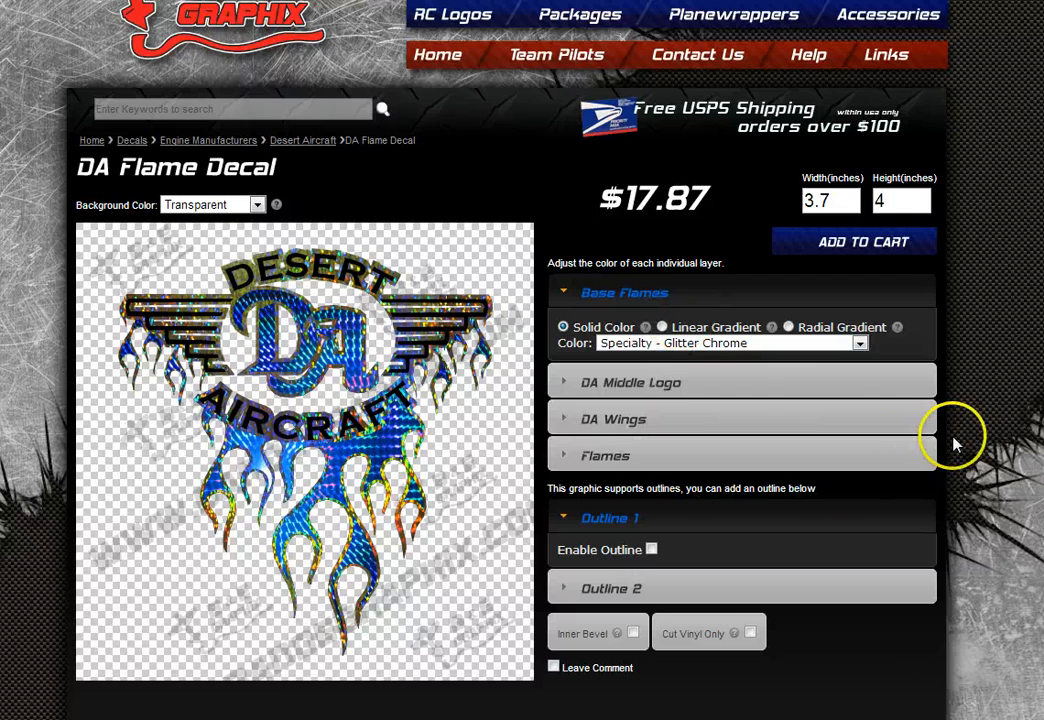
pyautogui.click(623, 388)
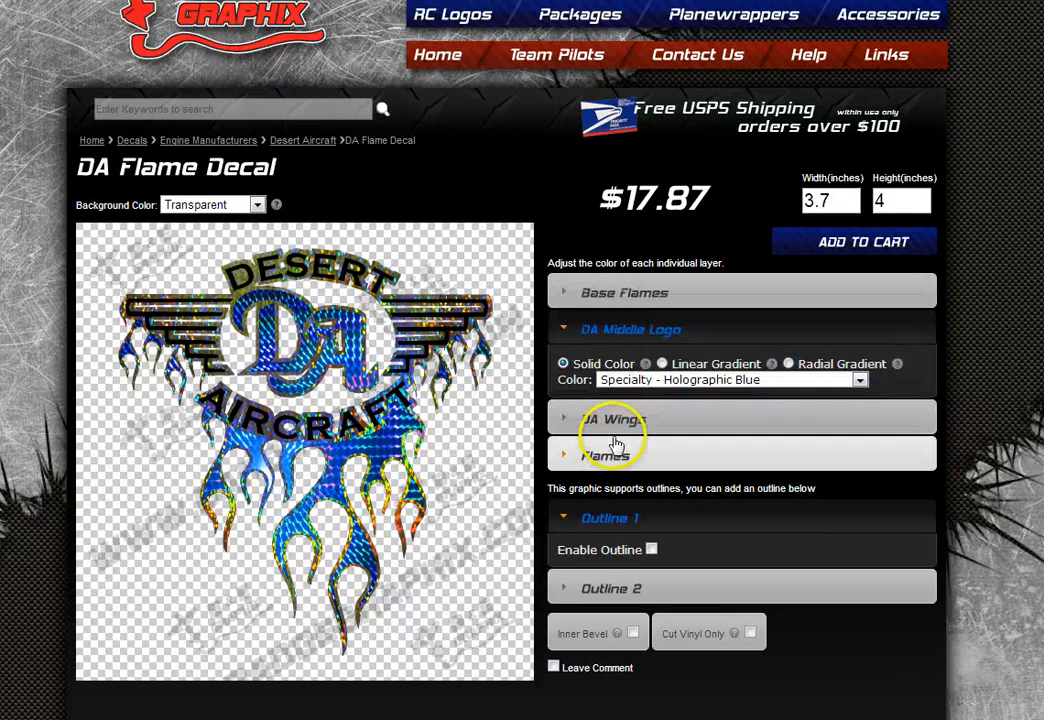
pyautogui.click(731, 390)
pyautogui.click(730, 432)
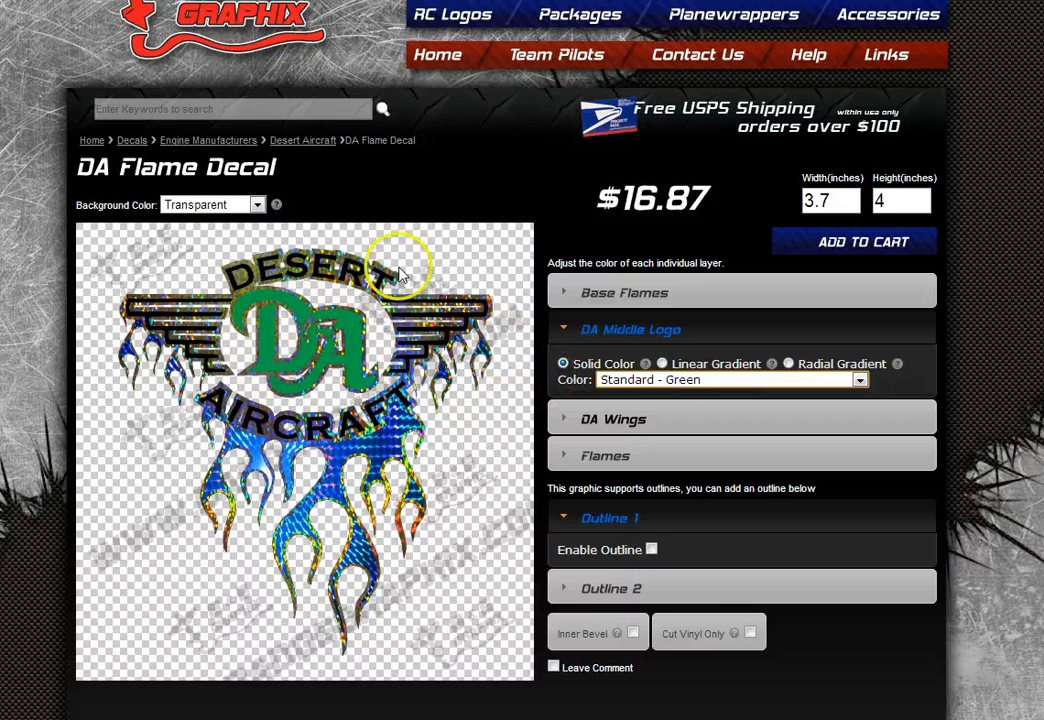
# - Change the DA Flame decal's background colour to Red after briefly trying Black
pyautogui.click(257, 205)
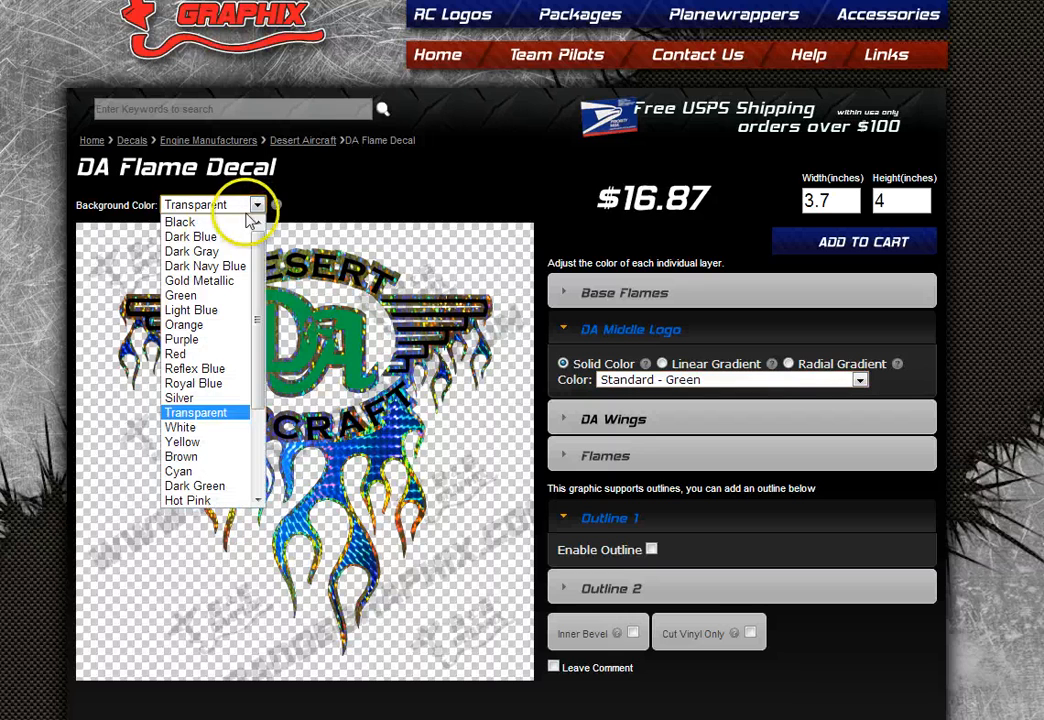
pyautogui.click(209, 223)
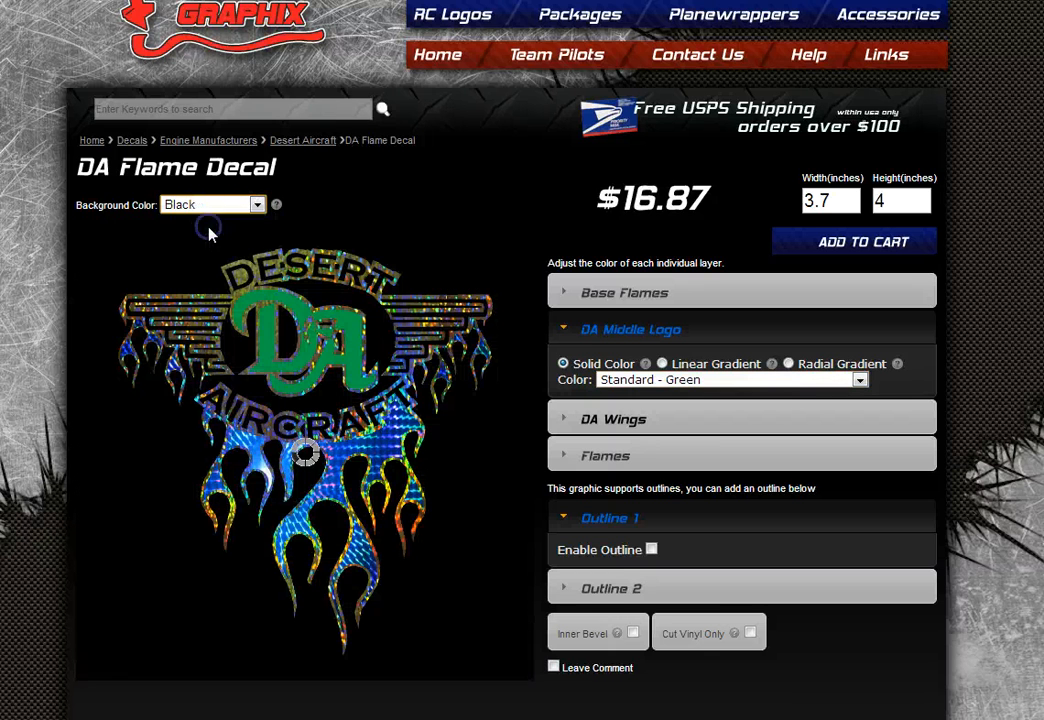
pyautogui.click(257, 205)
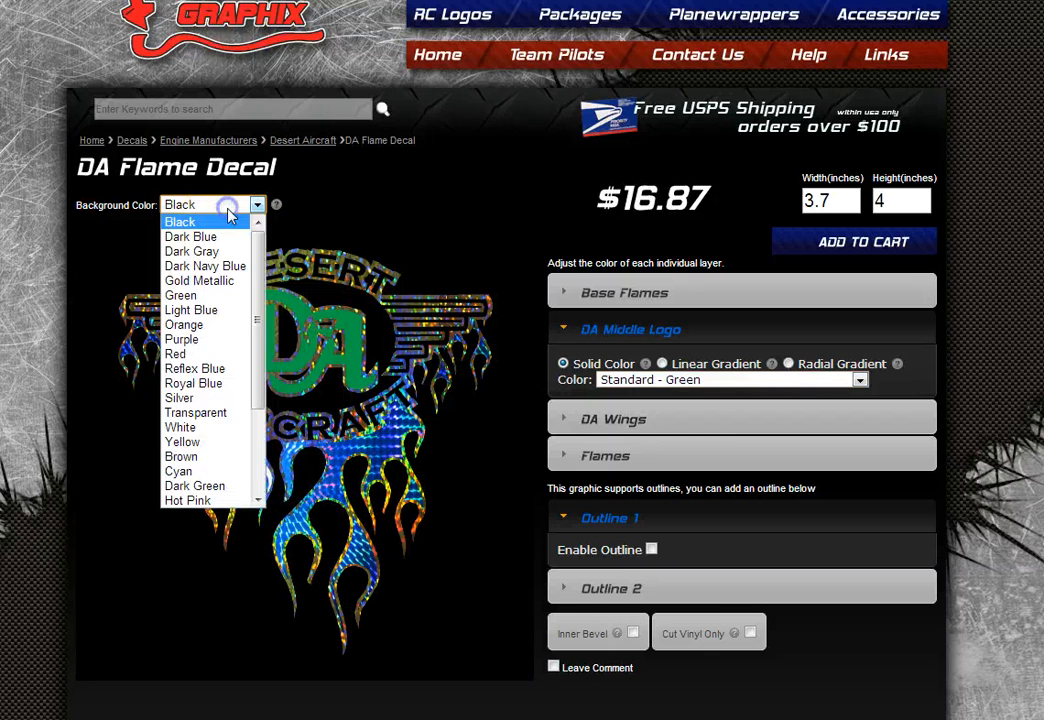
pyautogui.click(229, 355)
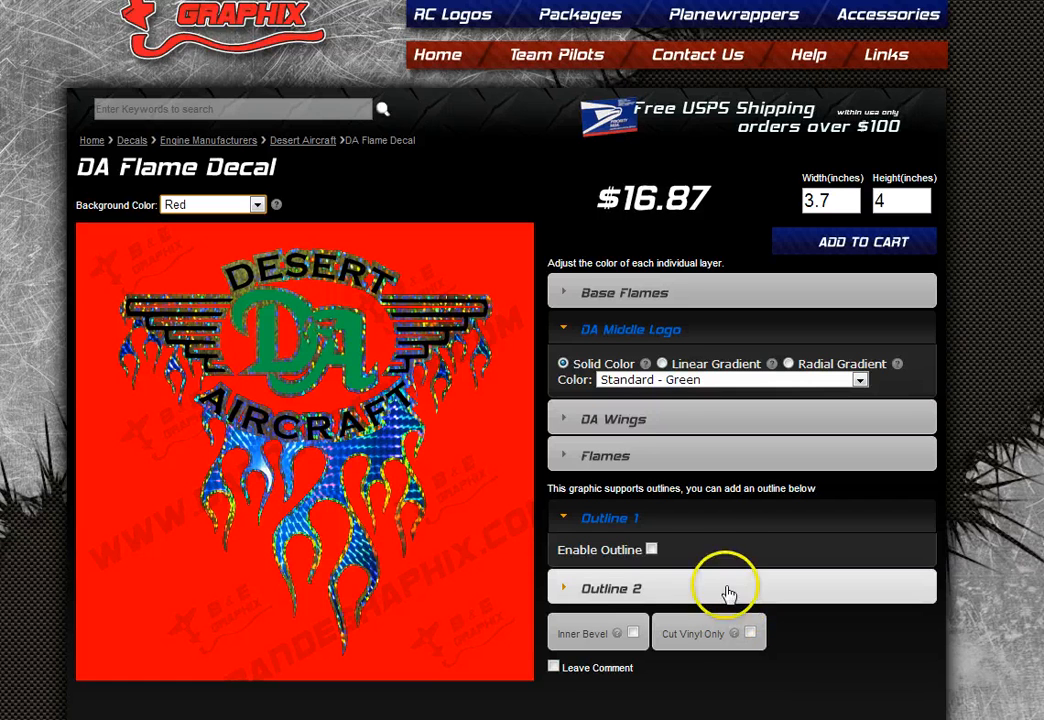
# - Enable Outline 1 at thickness 40 with the Specialty - Carbon Fiber colour
pyautogui.click(651, 549)
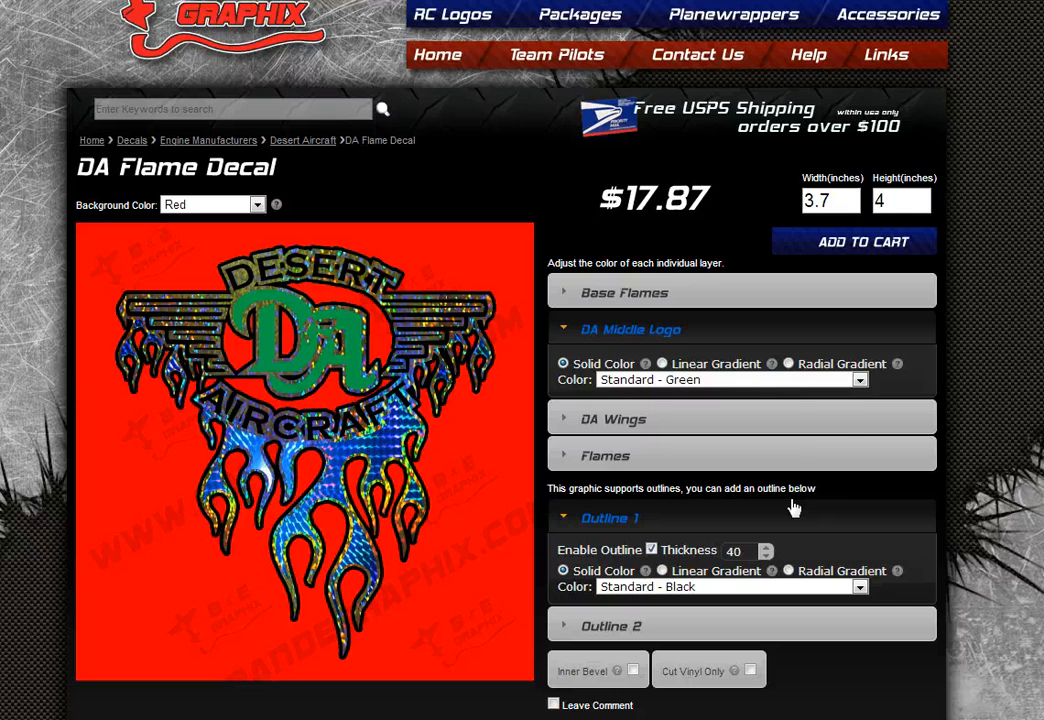
pyautogui.click(828, 488)
pyautogui.click(884, 518)
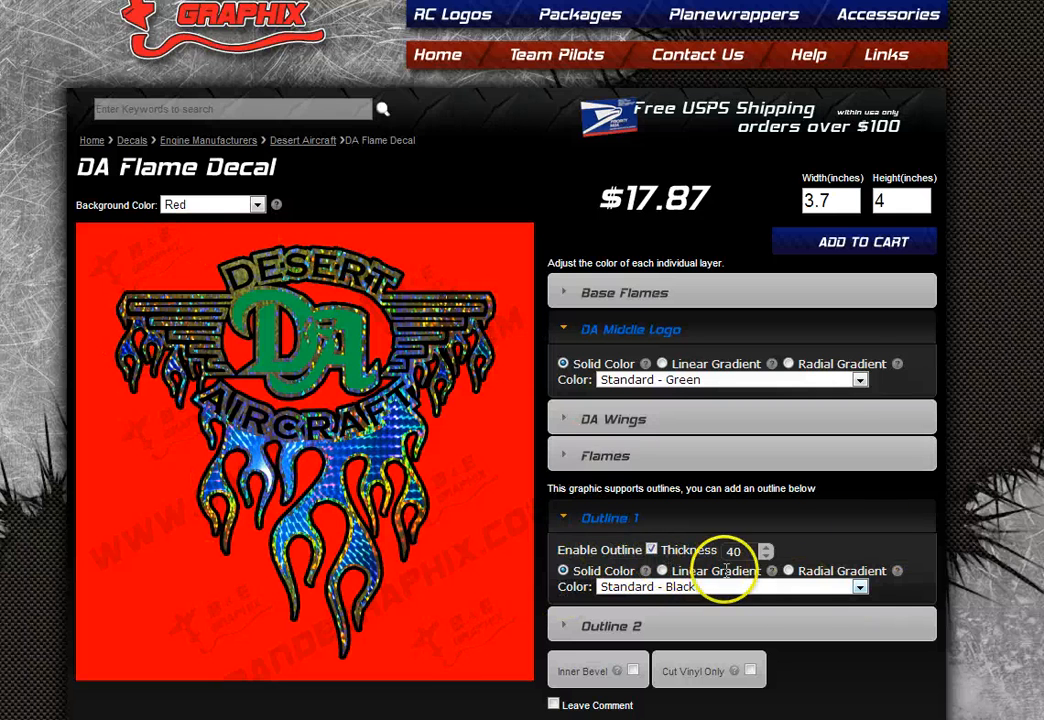
pyautogui.click(786, 587)
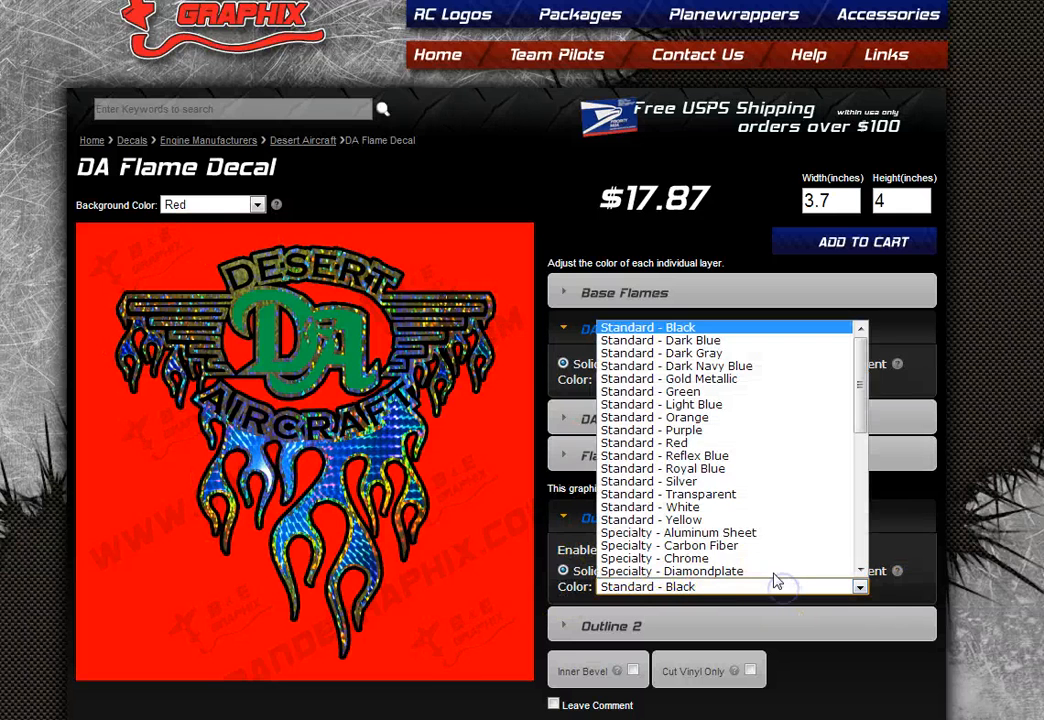
pyautogui.click(722, 545)
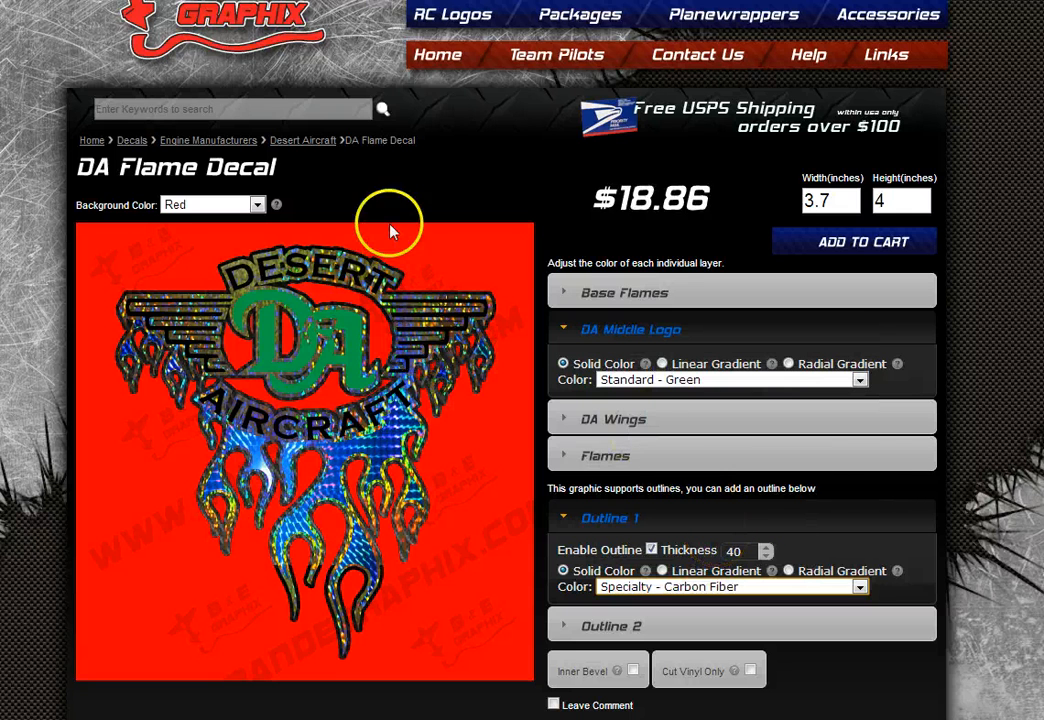
# - Enable Outline 2 at thickness 100 with a Red-to-Yellow linear gradient
pyautogui.click(674, 638)
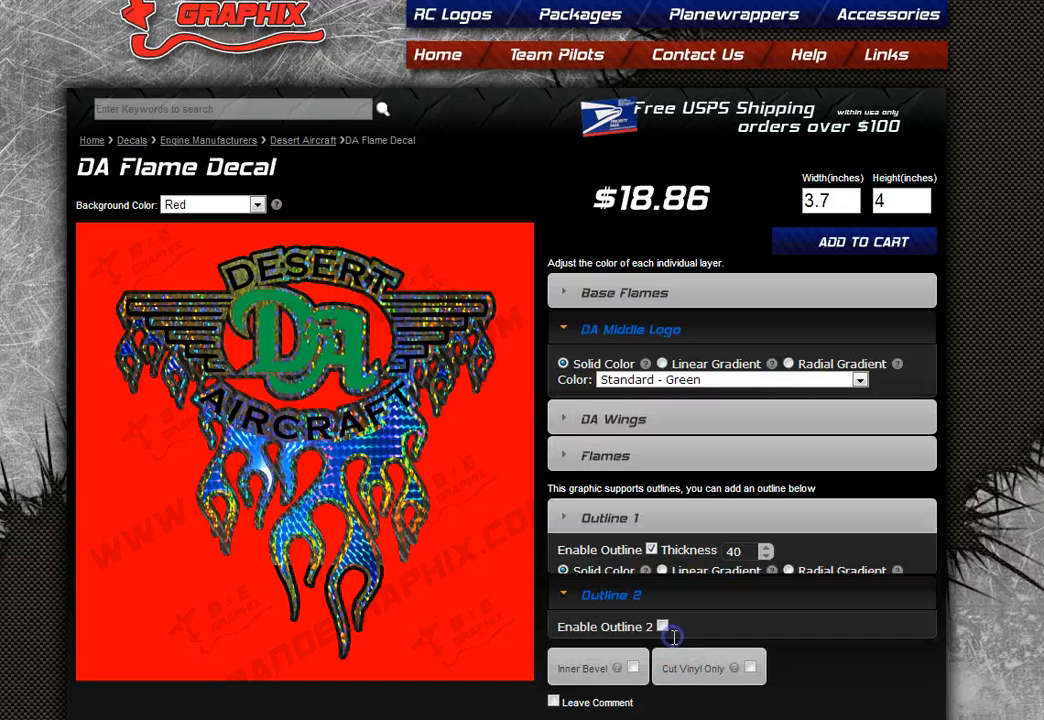
pyautogui.click(662, 587)
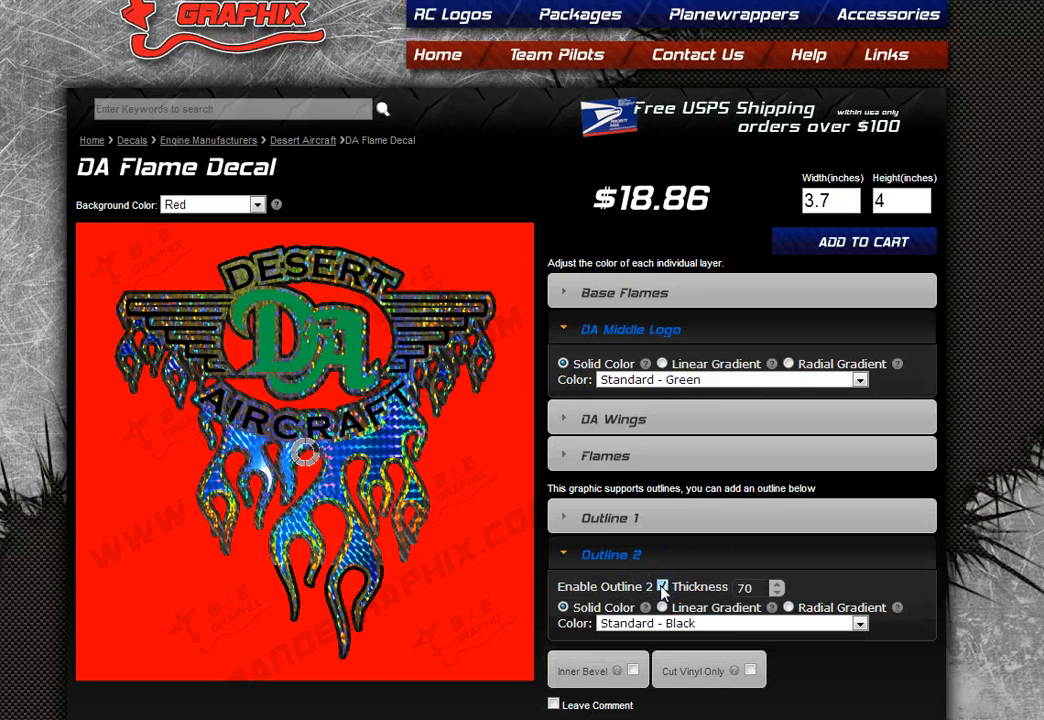
pyautogui.click(778, 584)
pyautogui.click(778, 584)
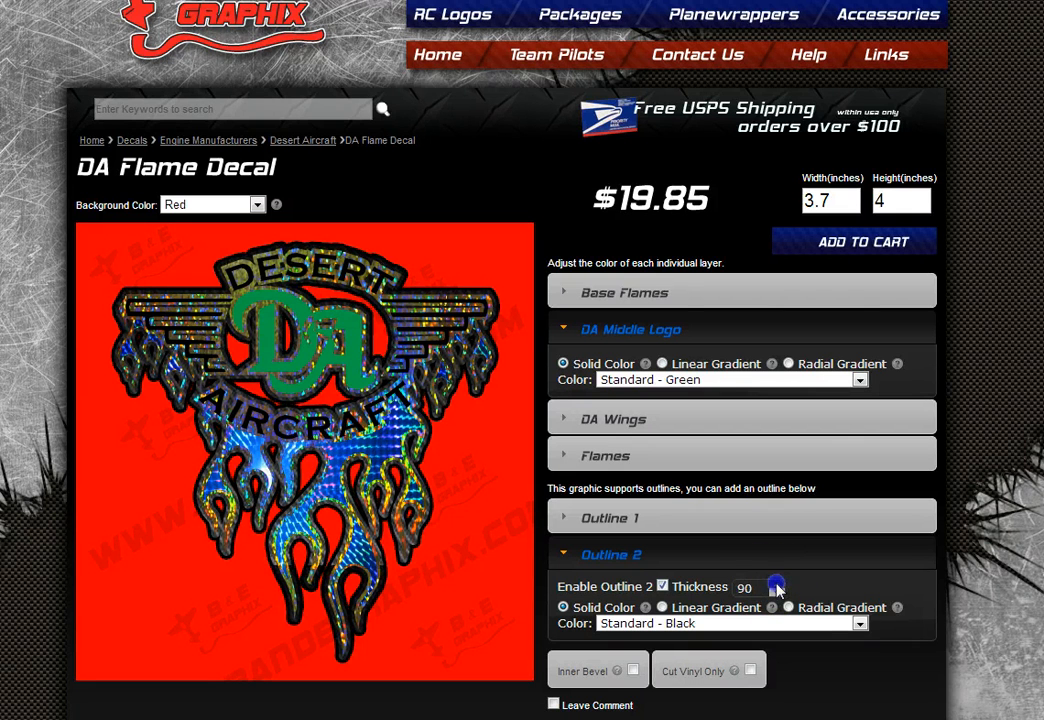
pyautogui.click(778, 584)
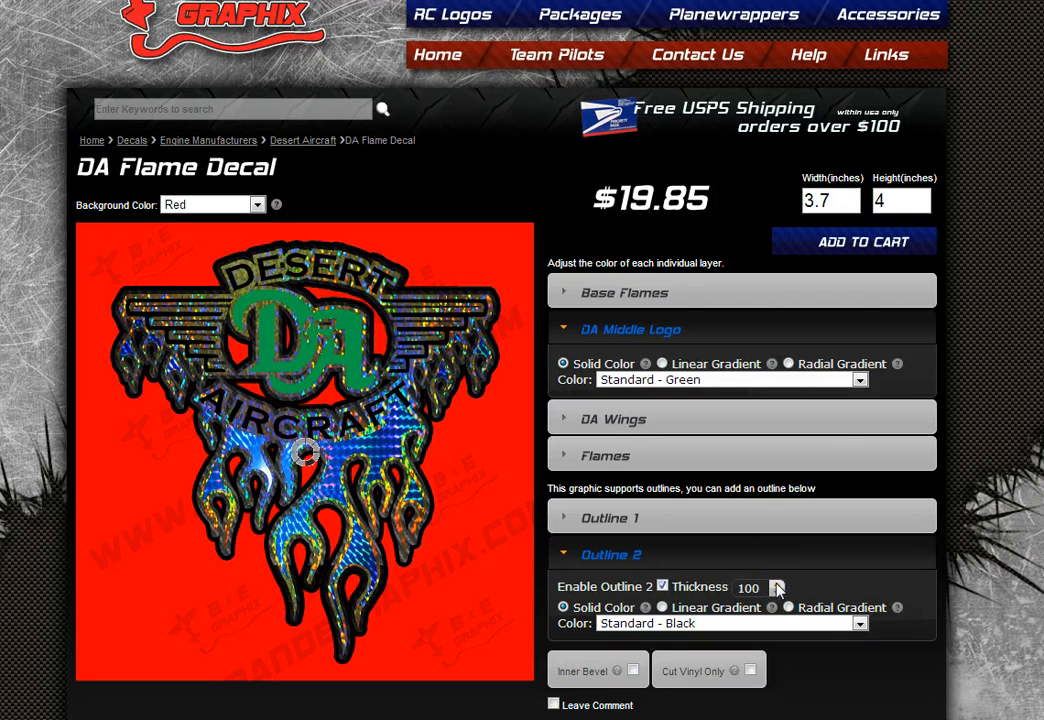
pyautogui.click(662, 607)
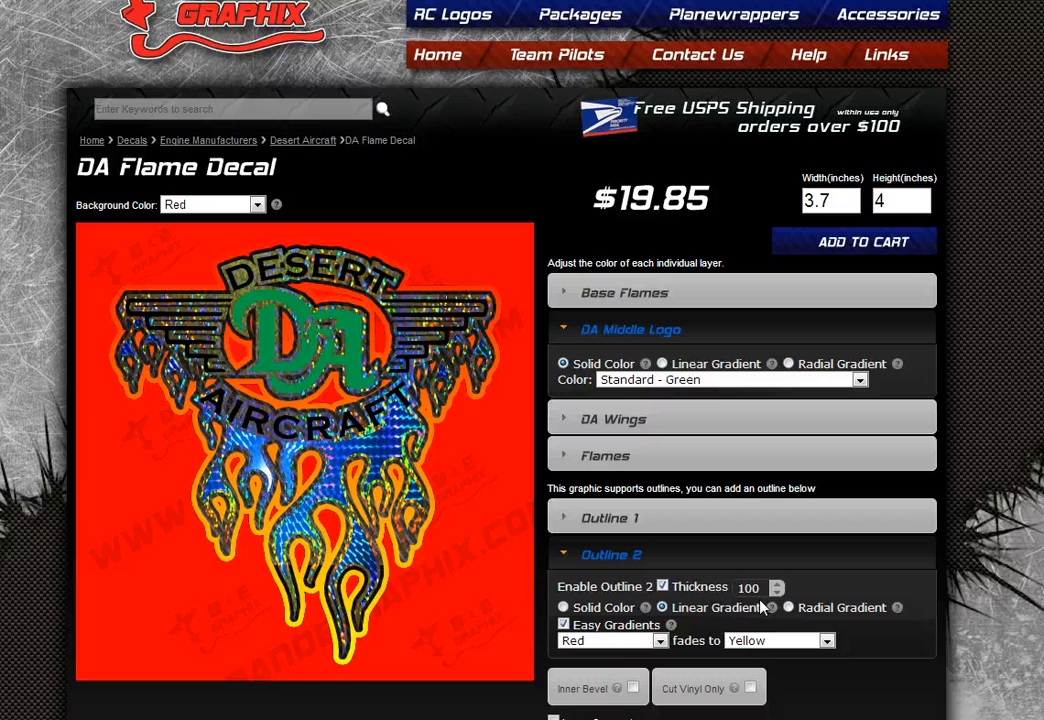
pyautogui.click(676, 557)
pyautogui.click(669, 520)
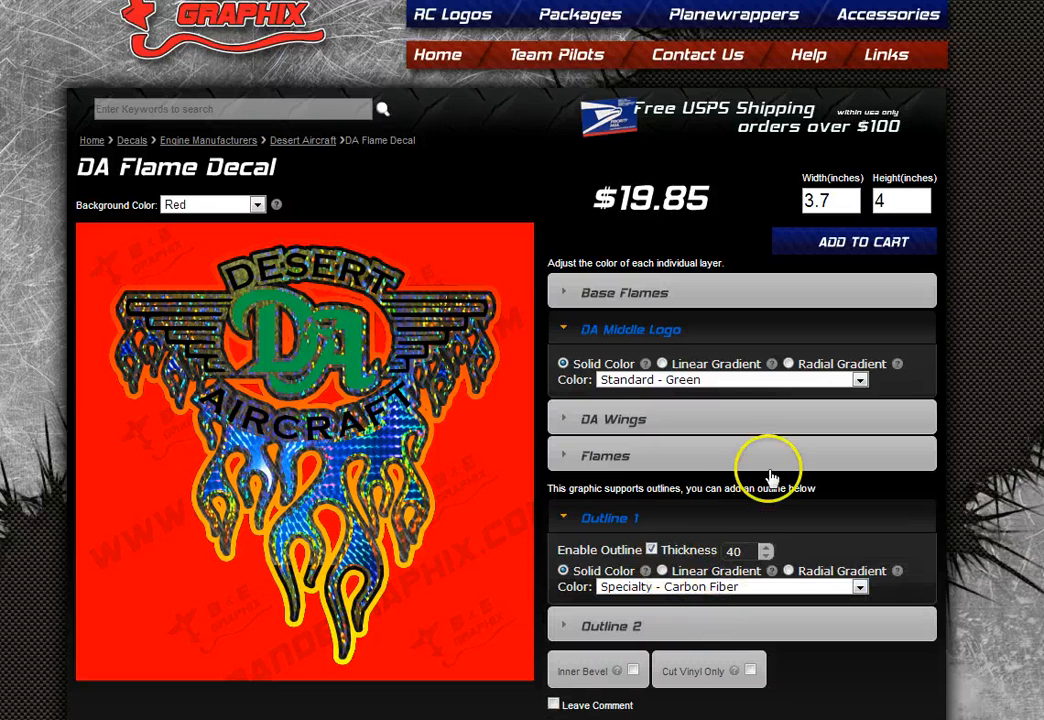
# - Add an inner bevel of depth 5 and make Outline 1 a red-to-yellow linear gradient
pyautogui.click(633, 672)
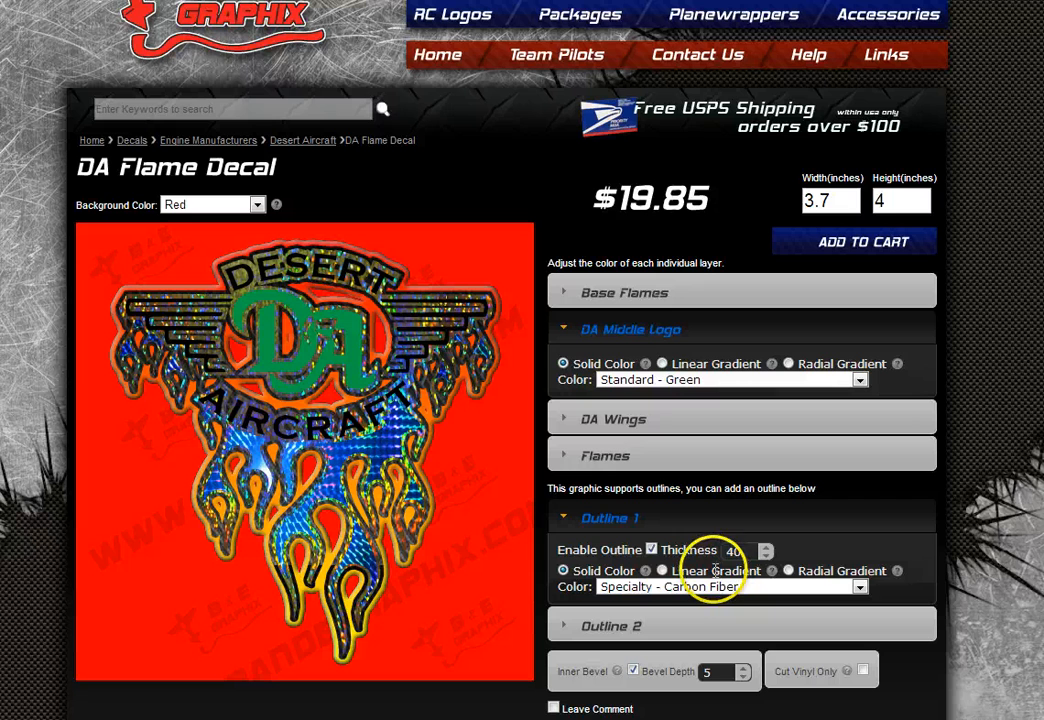
pyautogui.click(663, 570)
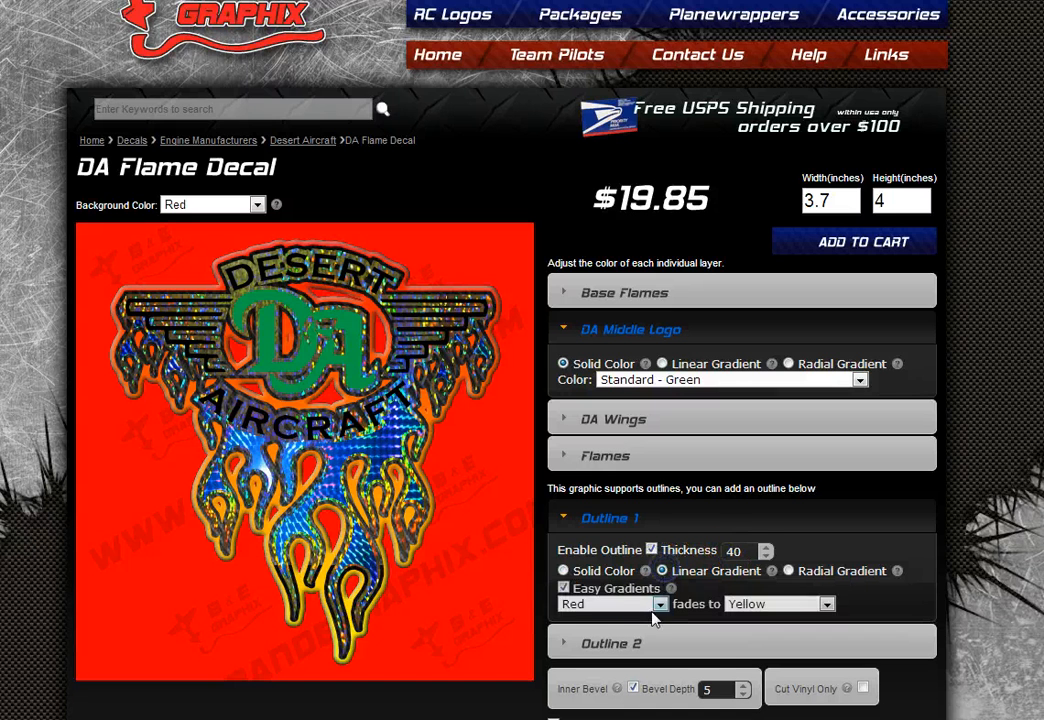
pyautogui.click(564, 588)
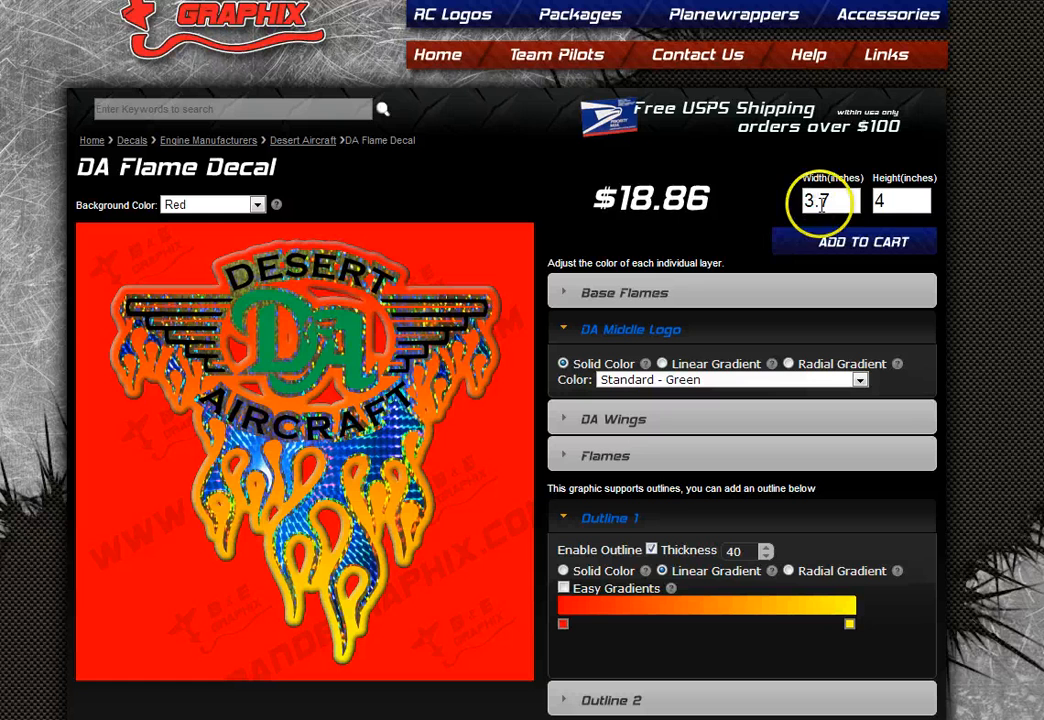
pyautogui.doubleClick(830, 201)
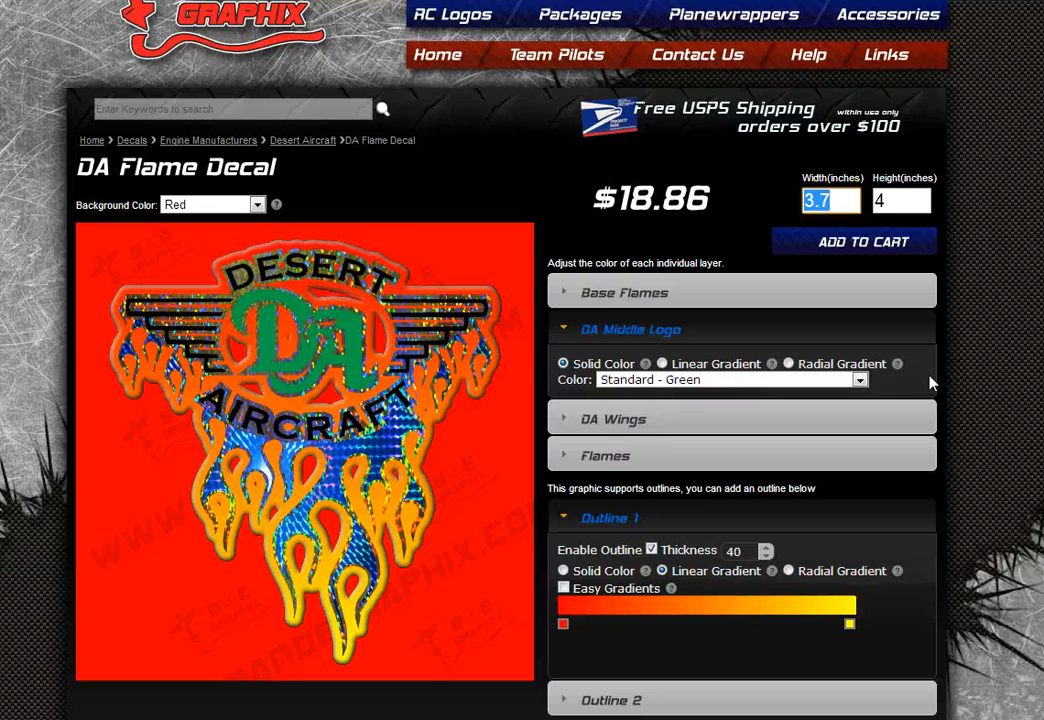
# - Enter a width of 10 inches so the decal's height becomes 10.9 inches
pyautogui.write('10')
pyautogui.click(986, 314)
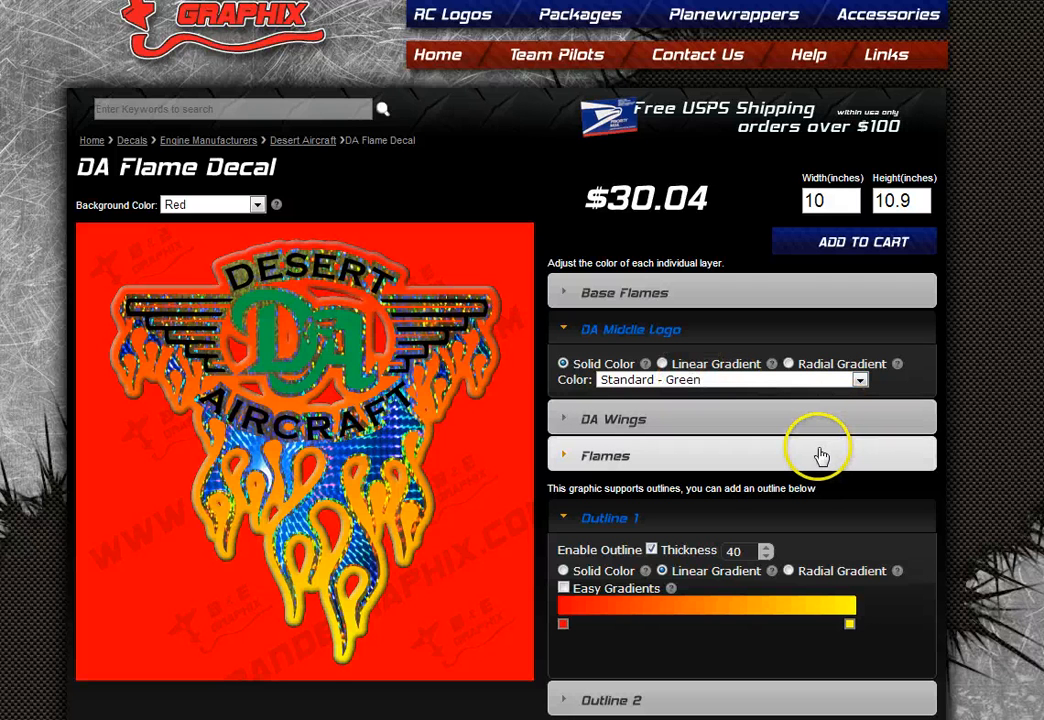
# - Return to the Desert Aircraft listing and browse its DA Flame, DA Power and DA120 designs
pyautogui.click(295, 146)
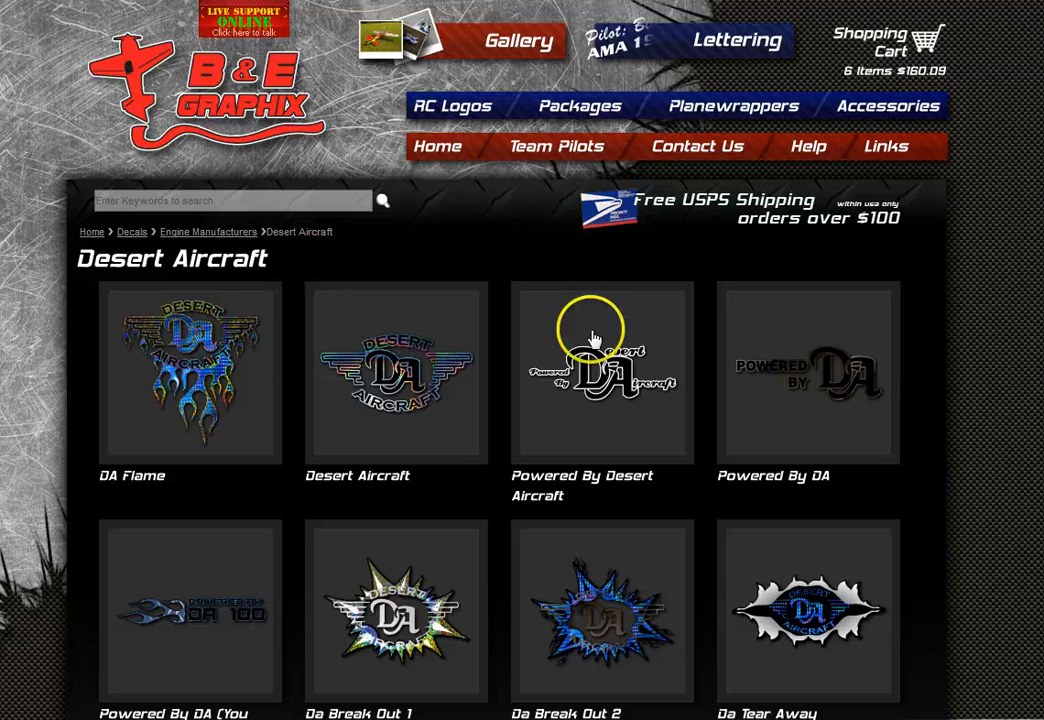
pyautogui.scroll(-1, 953, 548)
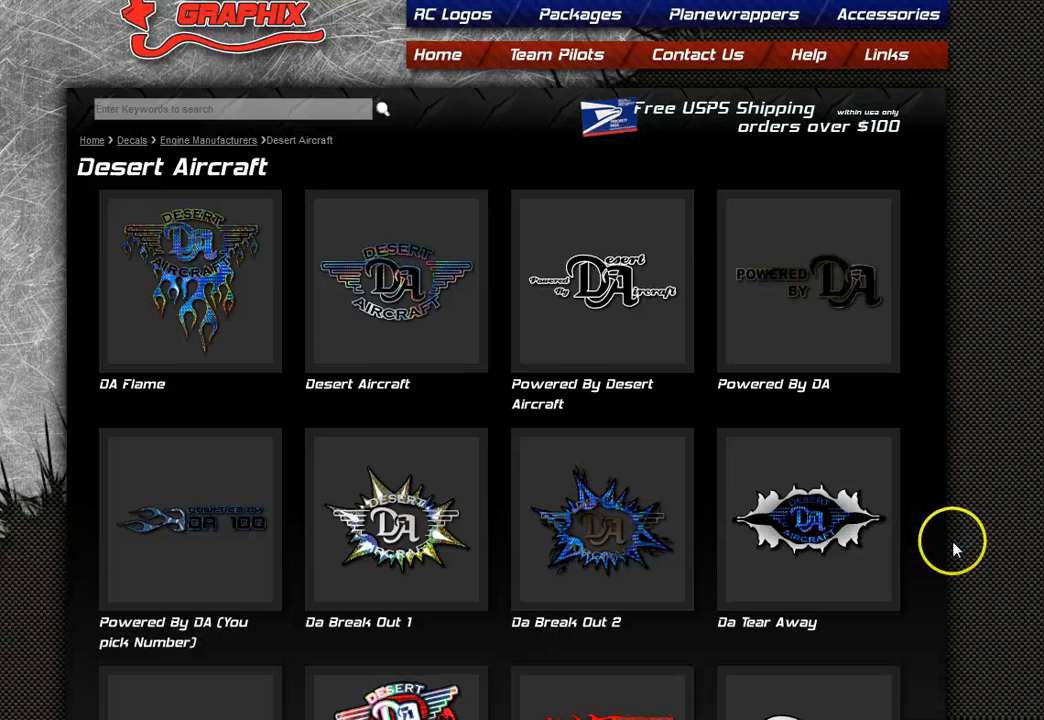
pyautogui.scroll(-1, 953, 548)
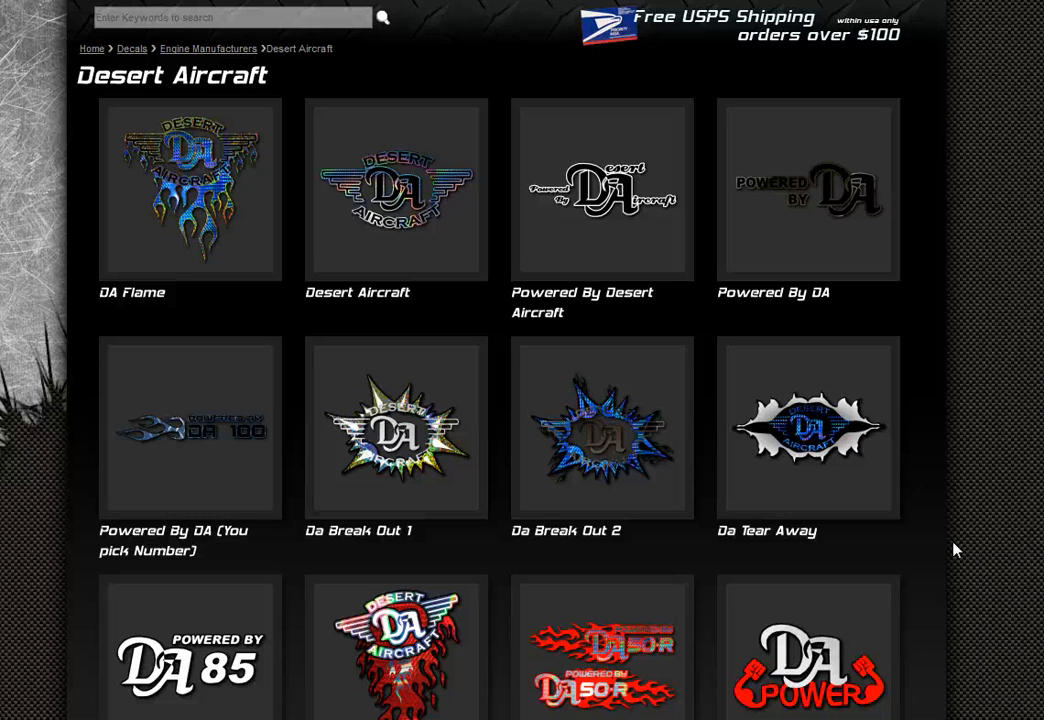
pyautogui.scroll(-2, 953, 548)
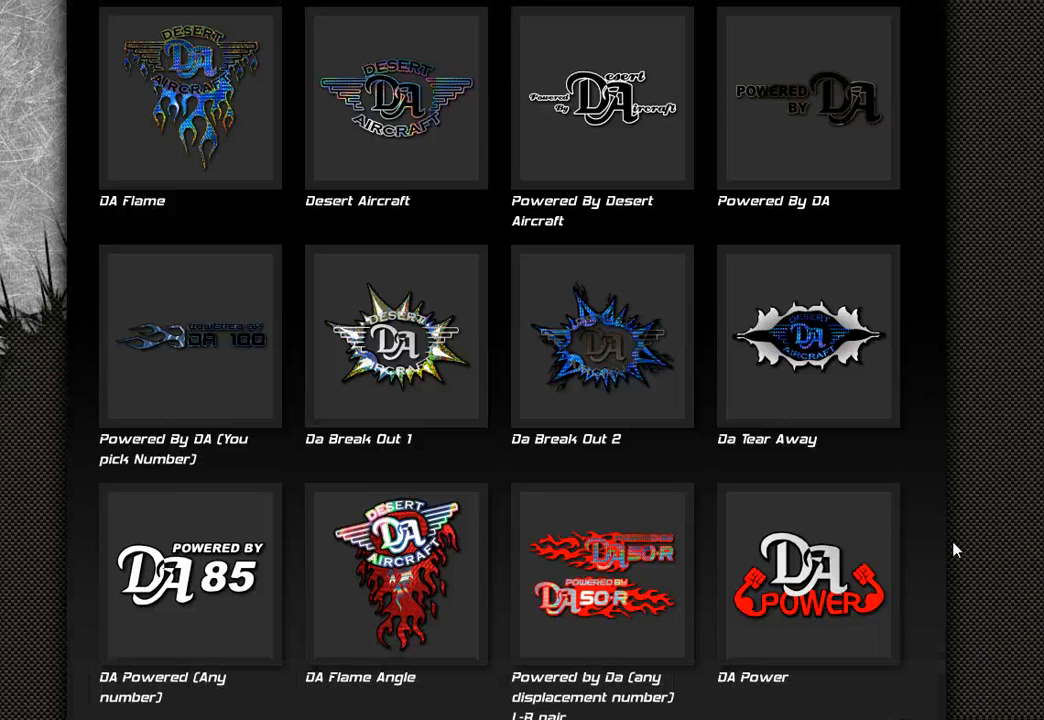
pyautogui.scroll(-1, 953, 548)
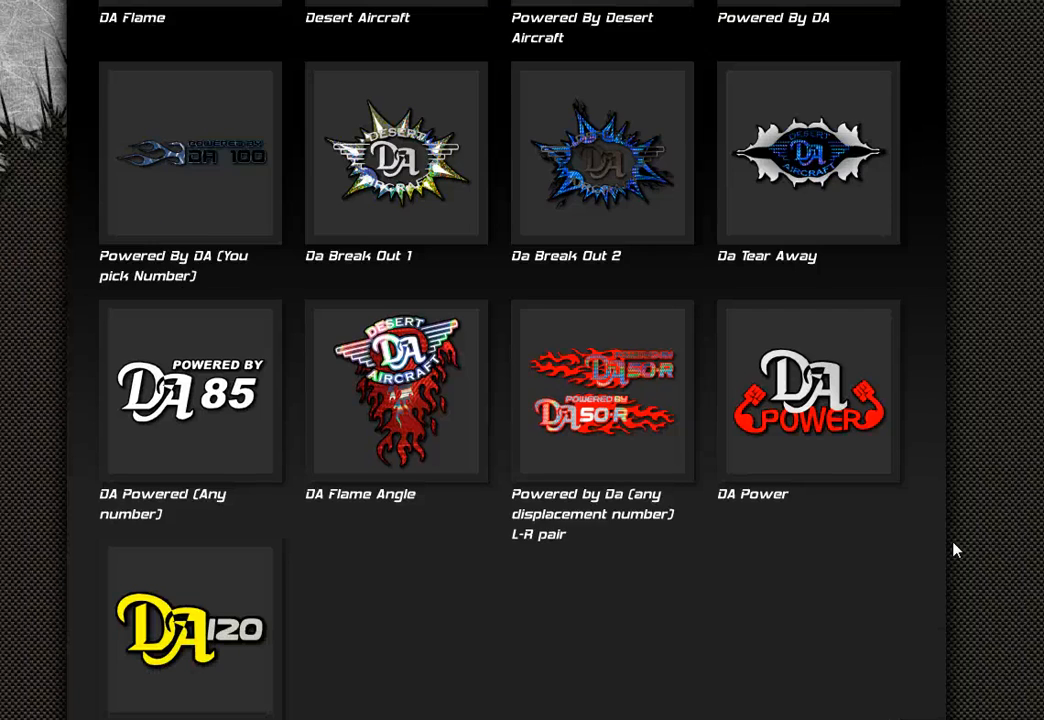
pyautogui.scroll(3, 953, 548)
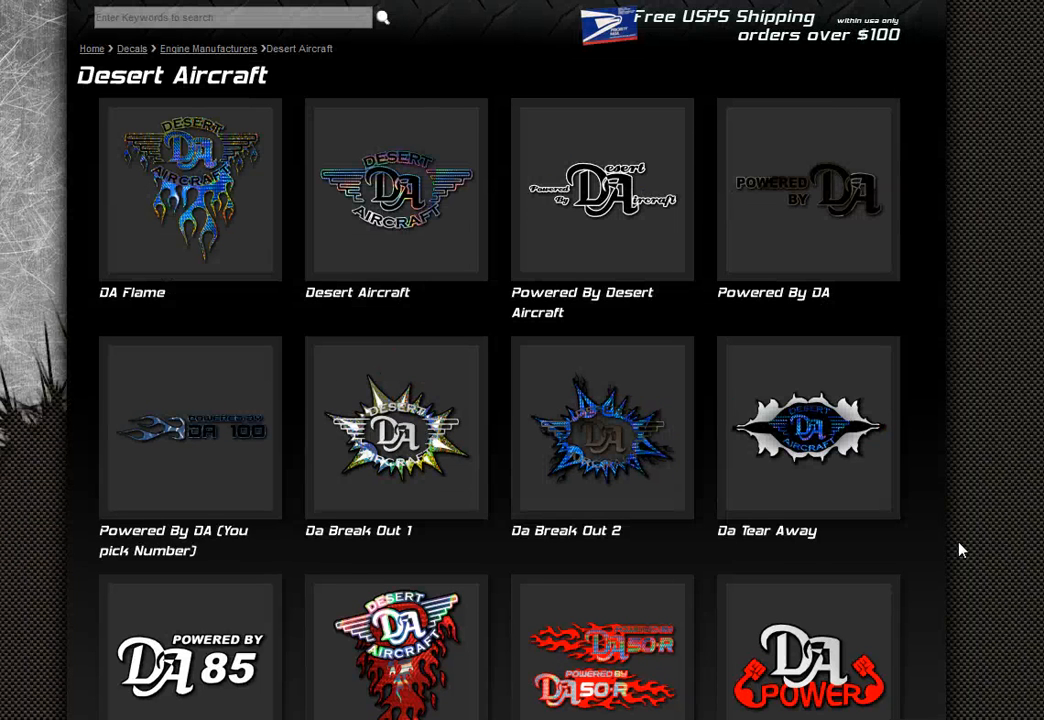
# - Open the Powered By DA decal and turn off its first outline
pyautogui.click(799, 234)
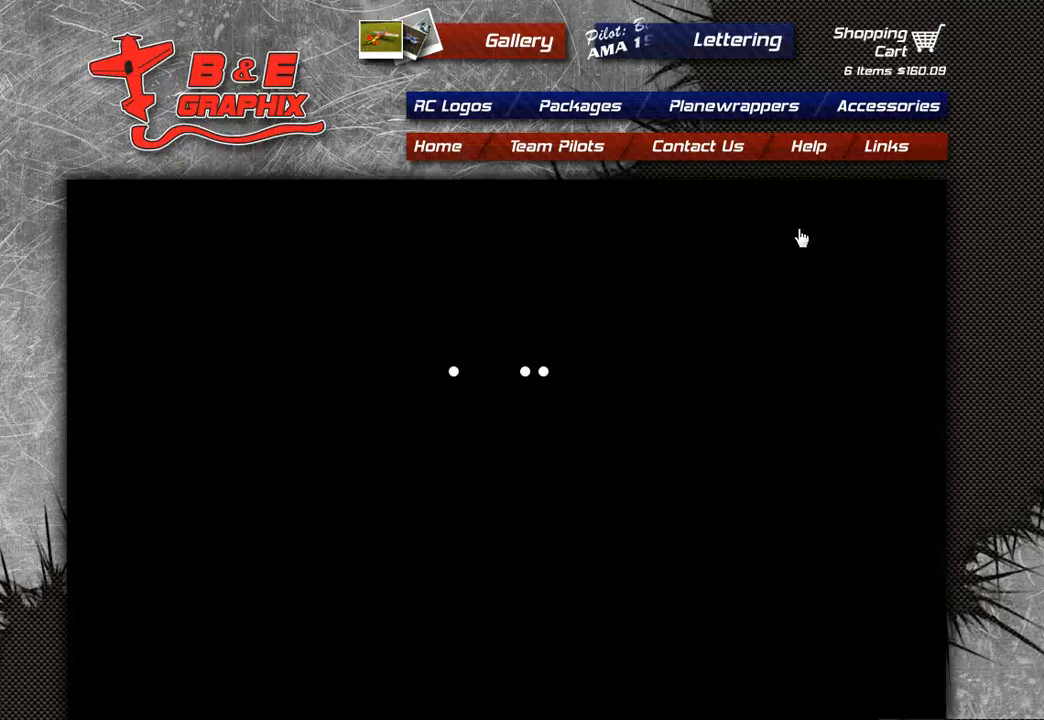
pyautogui.scroll(-1, 1000, 487)
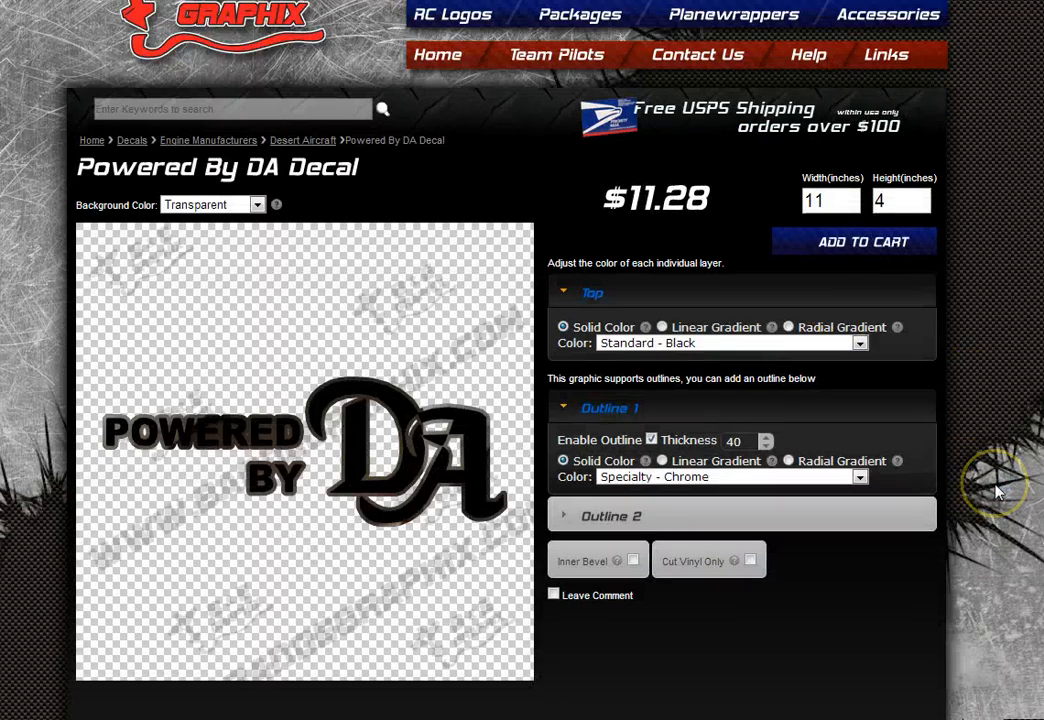
pyautogui.rightClick(990, 472)
pyautogui.click(990, 158)
pyautogui.moveTo(558, 441); pyautogui.dragTo(652, 445)
pyautogui.click(652, 441)
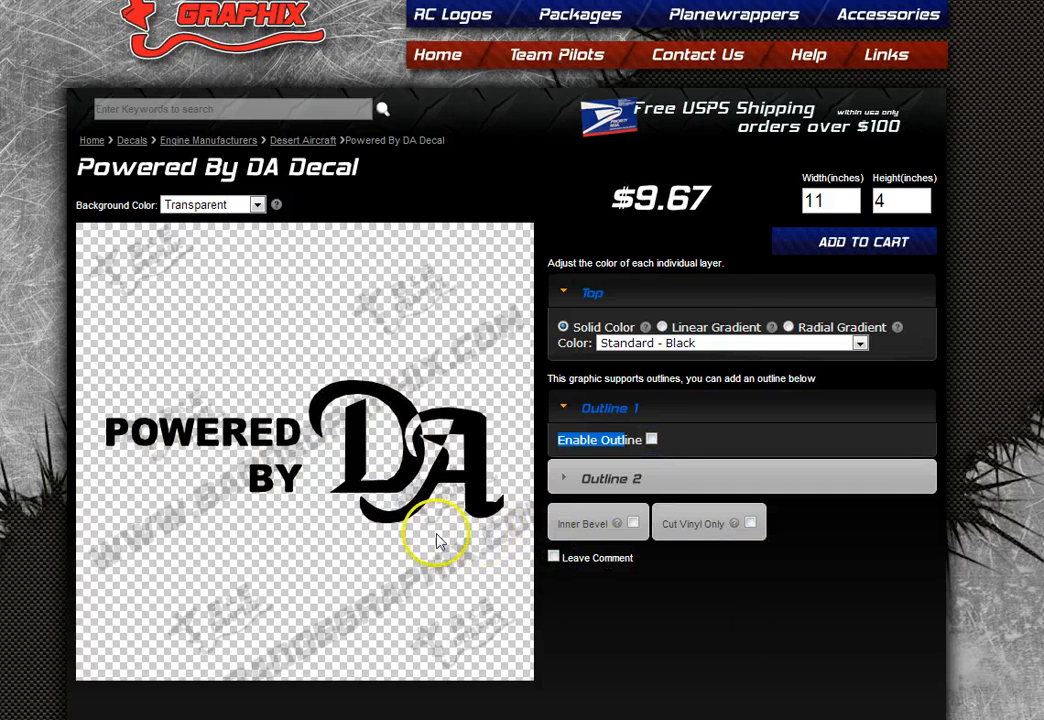
# - Set the Top Color to Standard - Red and re-enable the first outline
pyautogui.click(754, 344)
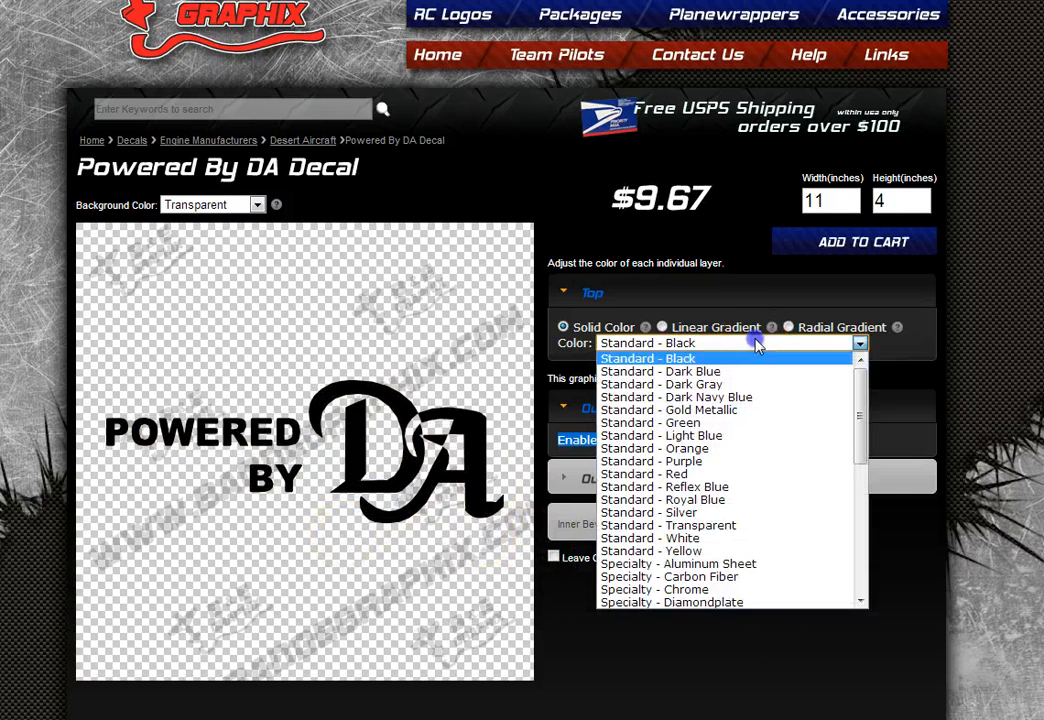
pyautogui.click(724, 477)
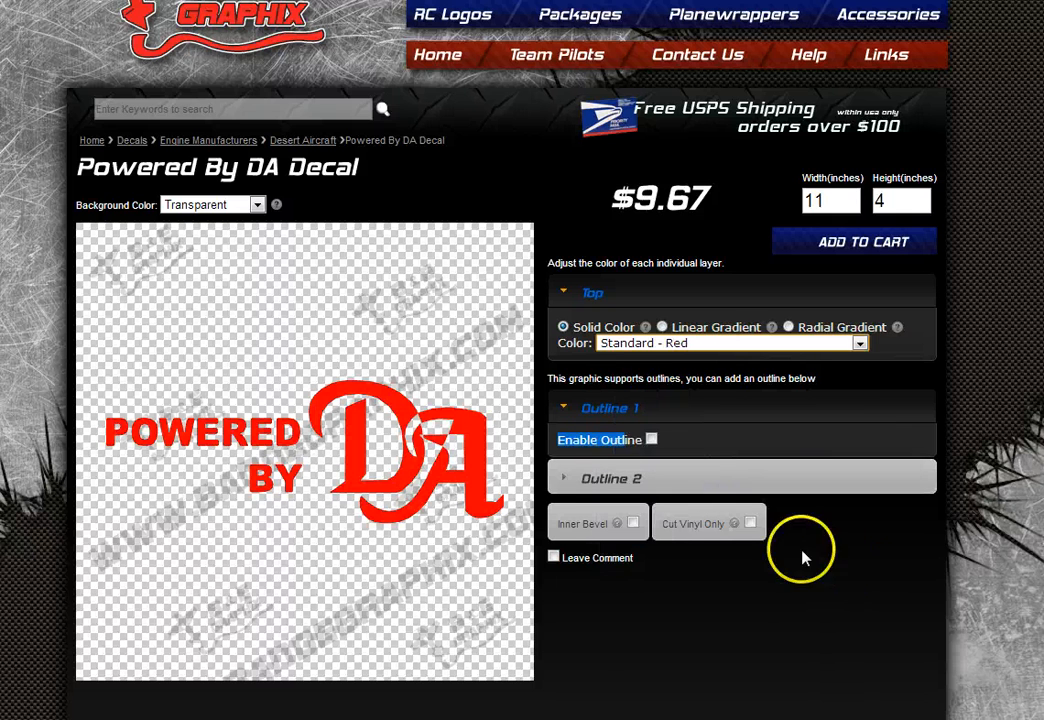
pyautogui.click(951, 431)
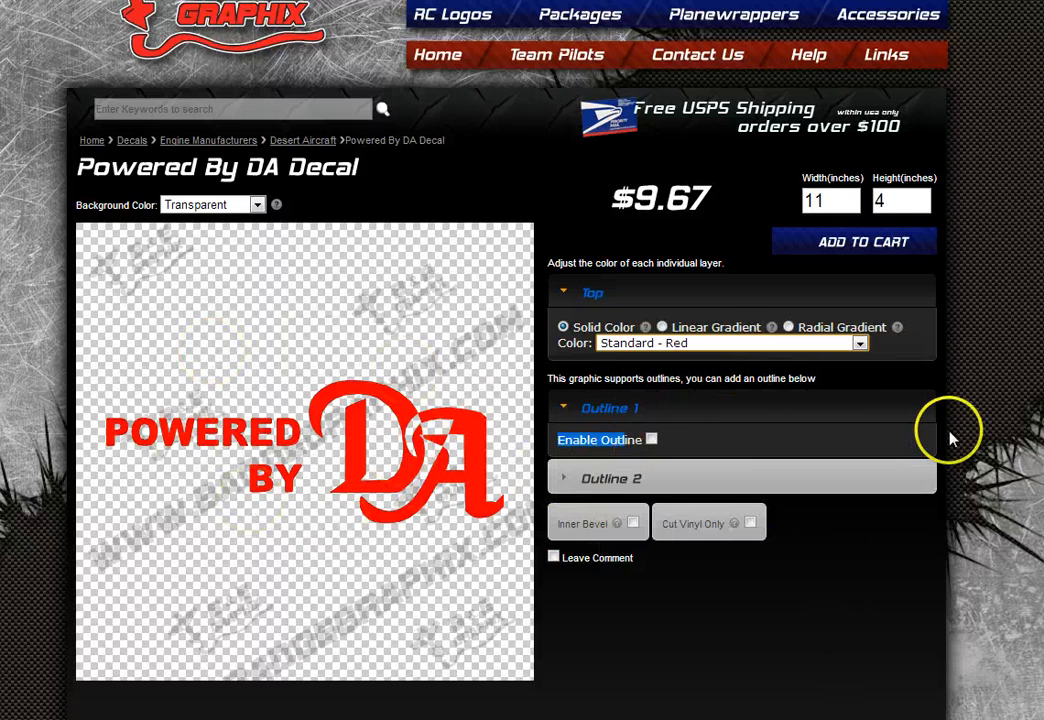
pyautogui.click(651, 440)
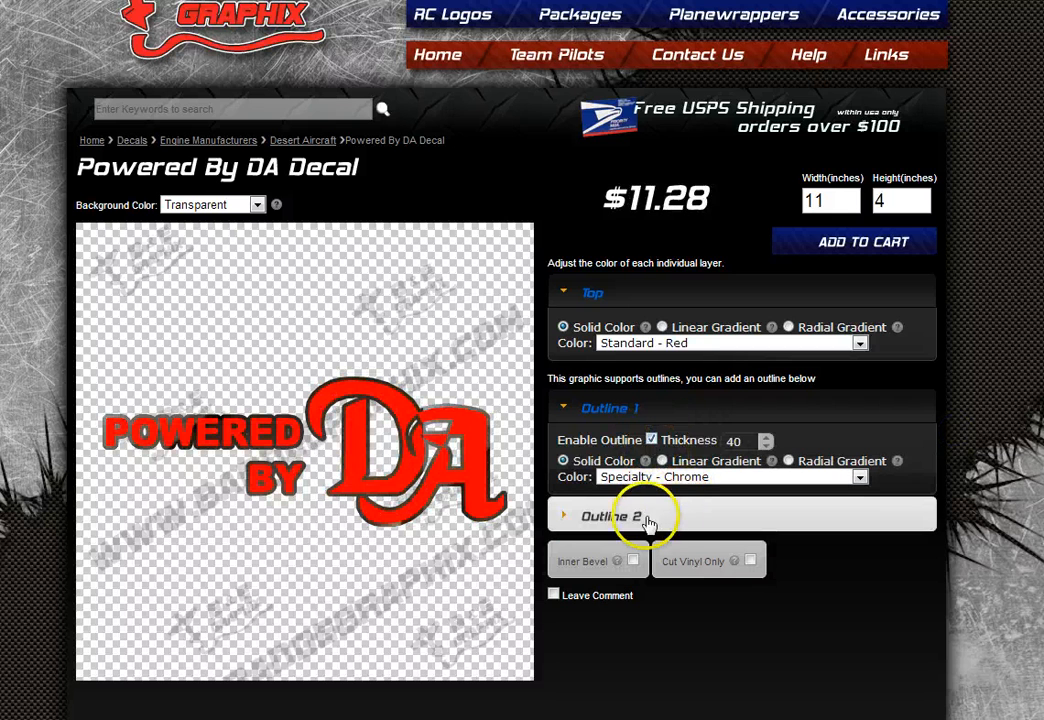
# - Add a black second outline with thickness 110
pyautogui.click(648, 520)
pyautogui.click(661, 474)
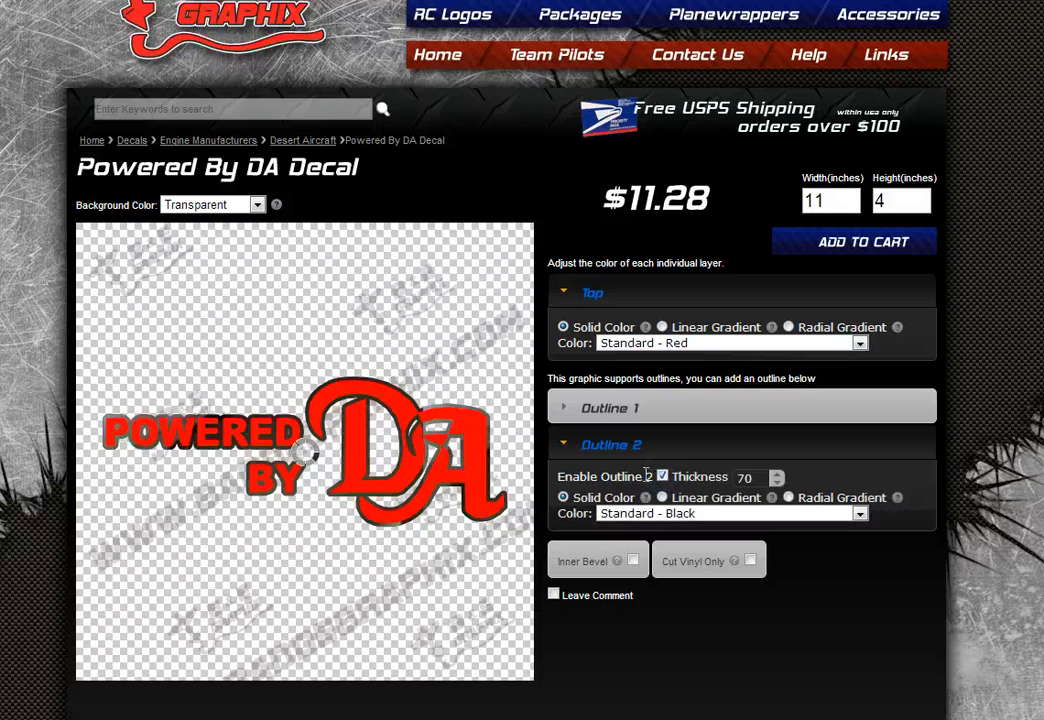
pyautogui.click(777, 476)
pyautogui.click(777, 476)
pyautogui.click(777, 476)
pyautogui.click(777, 476)
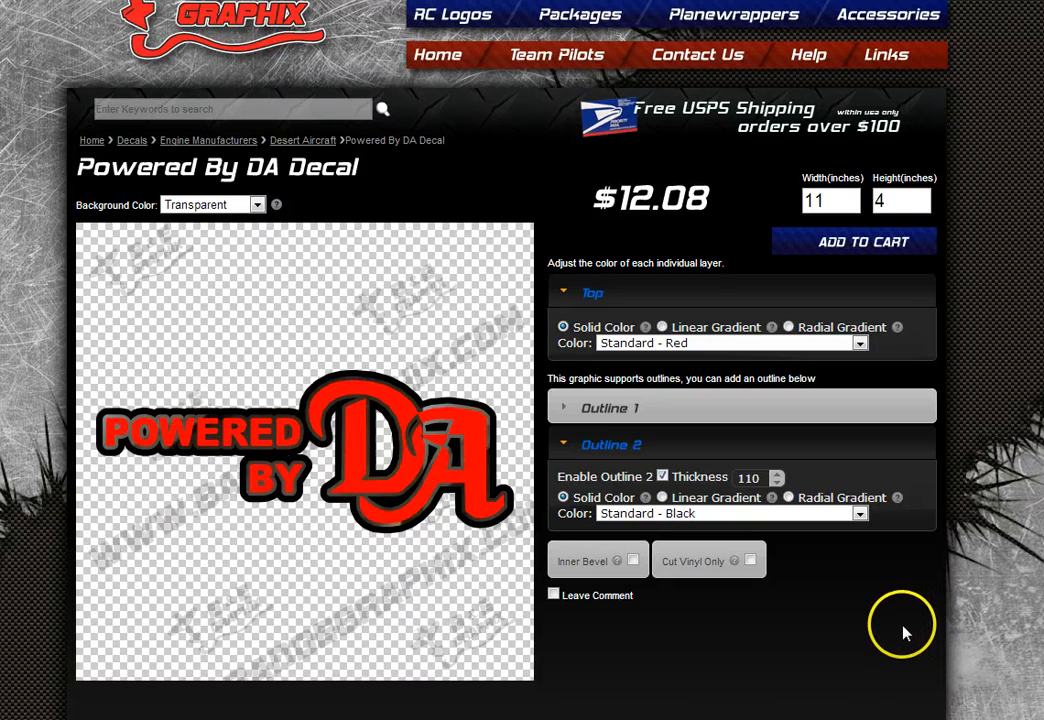
# - Go back to Desert Aircraft and open the DA Powered (Any number) decal
pyautogui.click(284, 141)
pyautogui.scroll(-4, 951, 478)
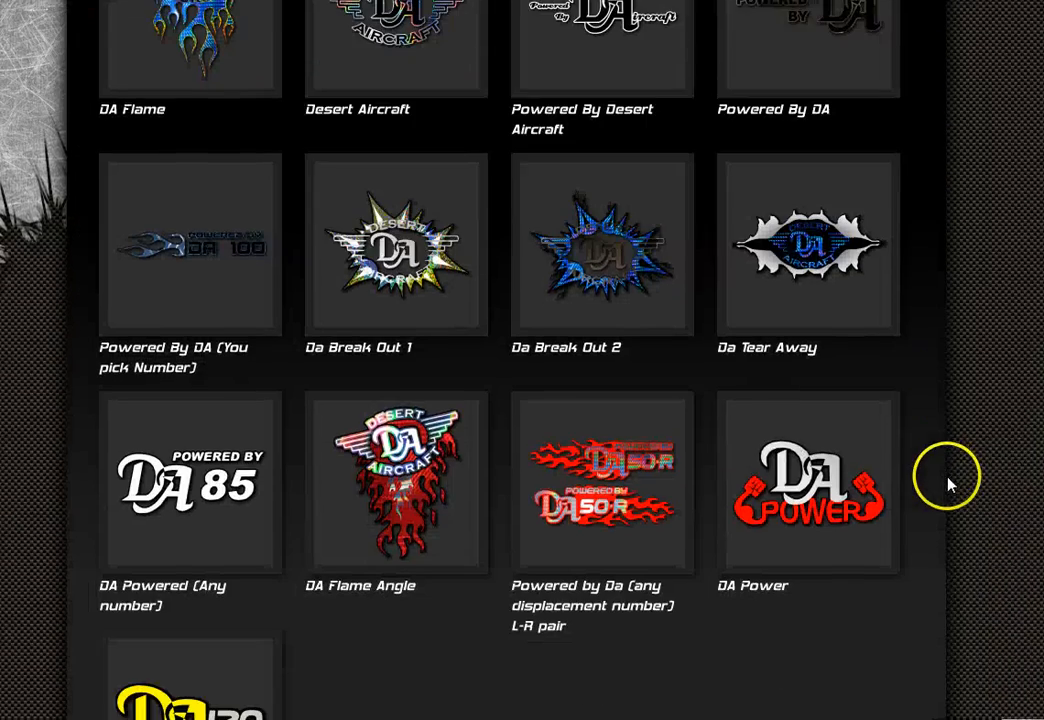
pyautogui.click(226, 472)
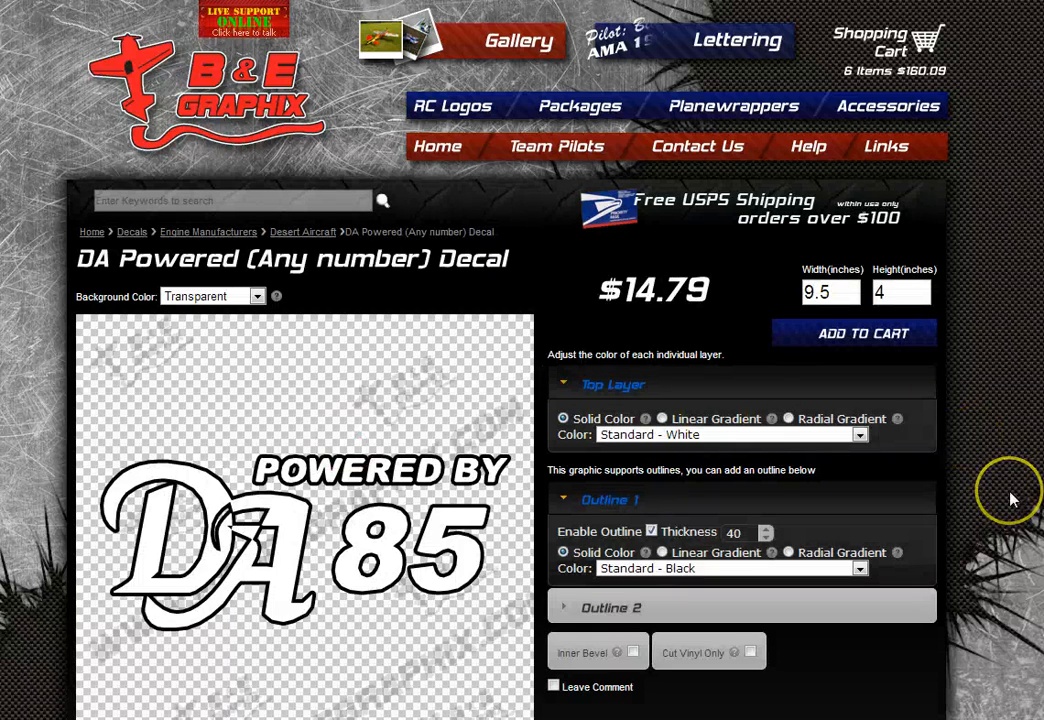
pyautogui.scroll(-1, 1010, 495)
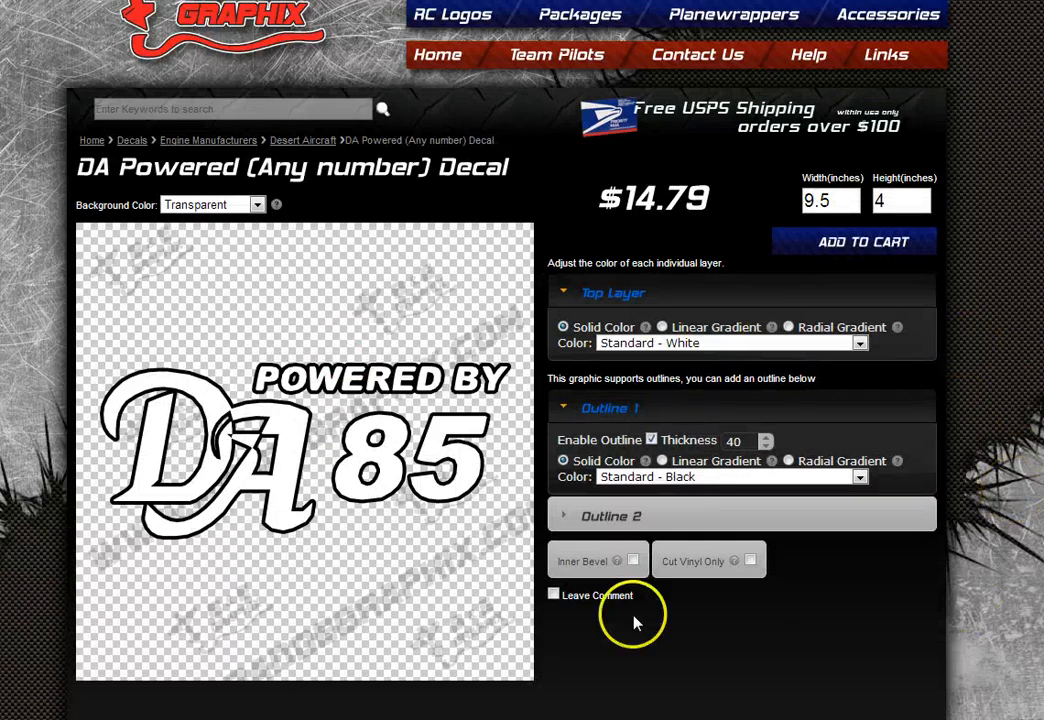
# - Write a 'need 100' comment, then untick Leave Comment to discard it
pyautogui.click(553, 595)
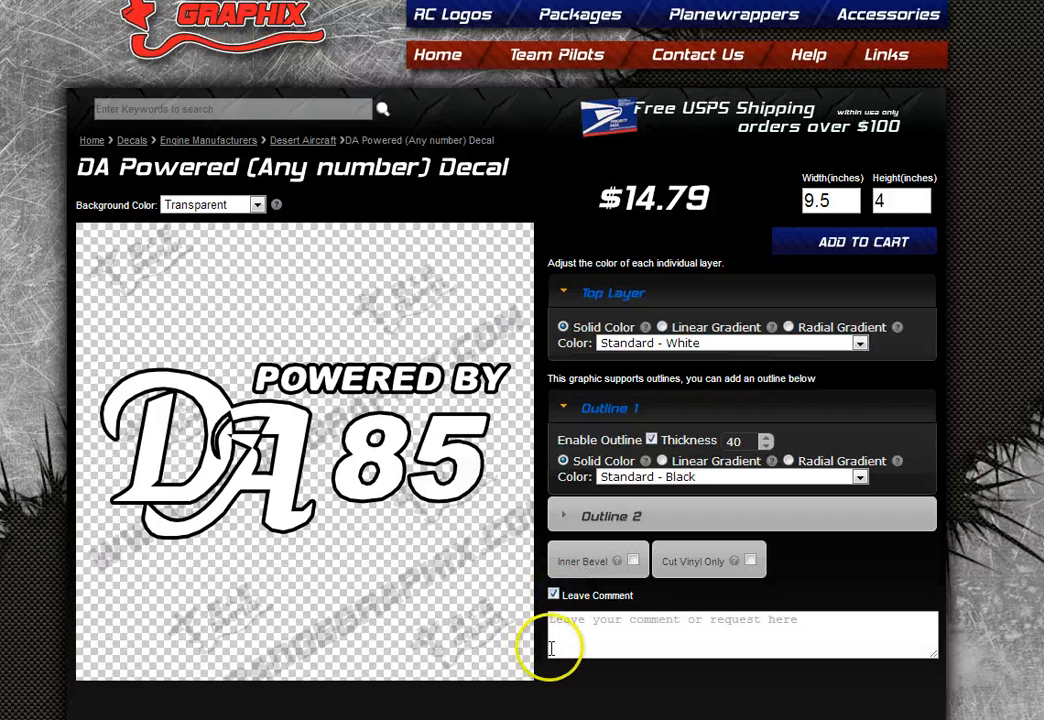
pyautogui.click(600, 634)
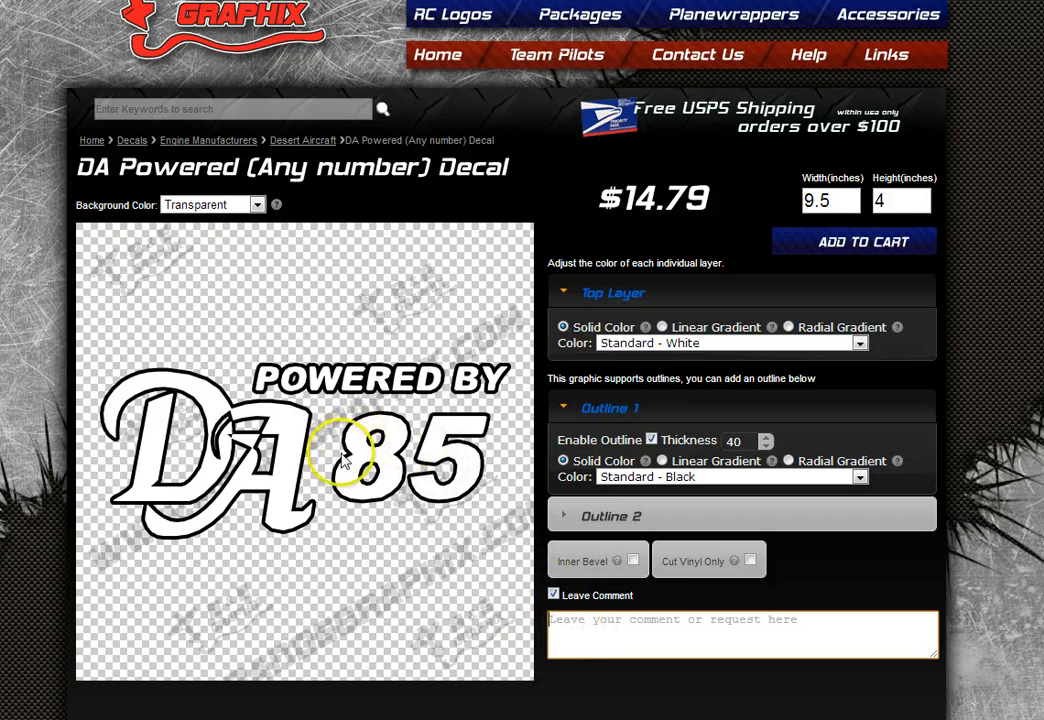
pyautogui.click(645, 629)
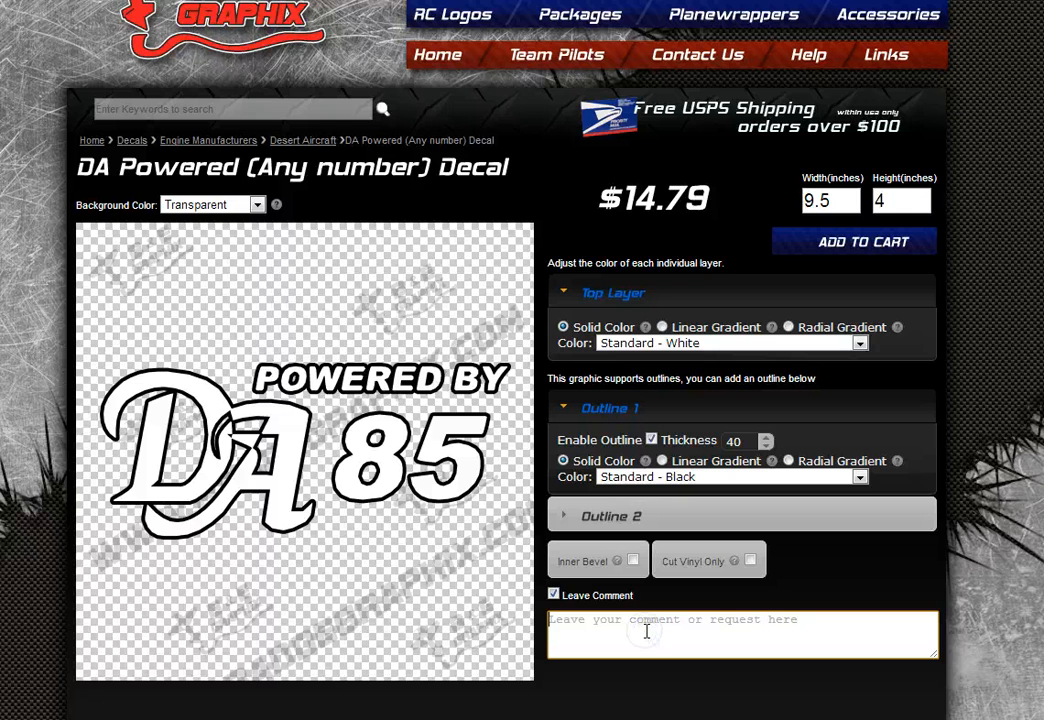
pyautogui.write('100')
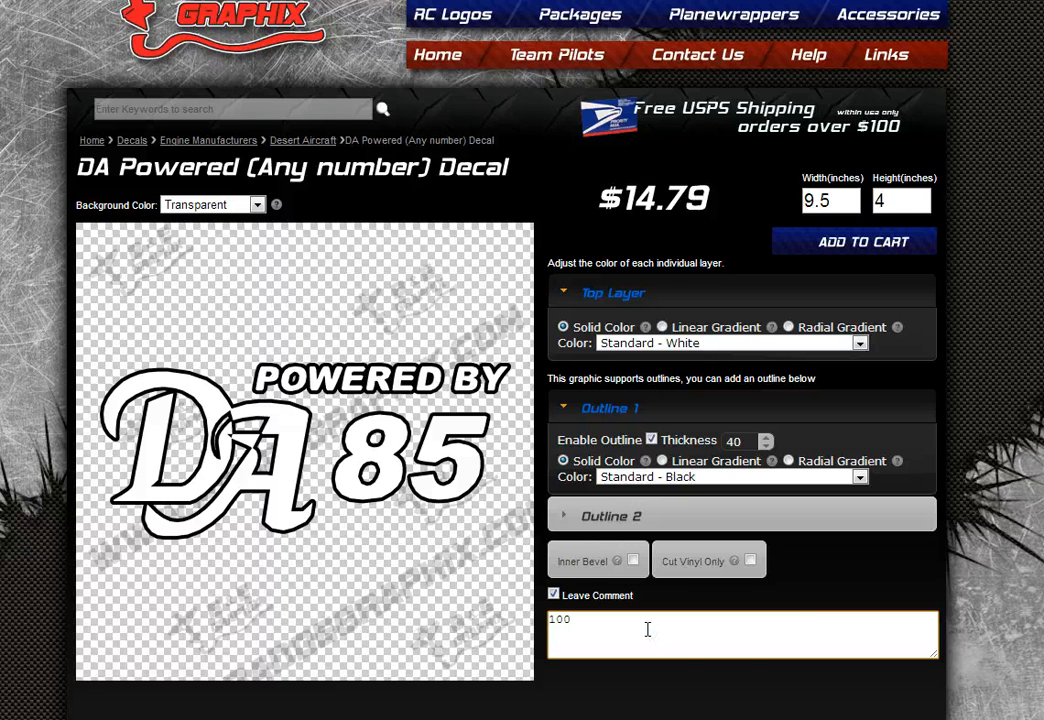
pyautogui.click(551, 622)
pyautogui.write('need 100')
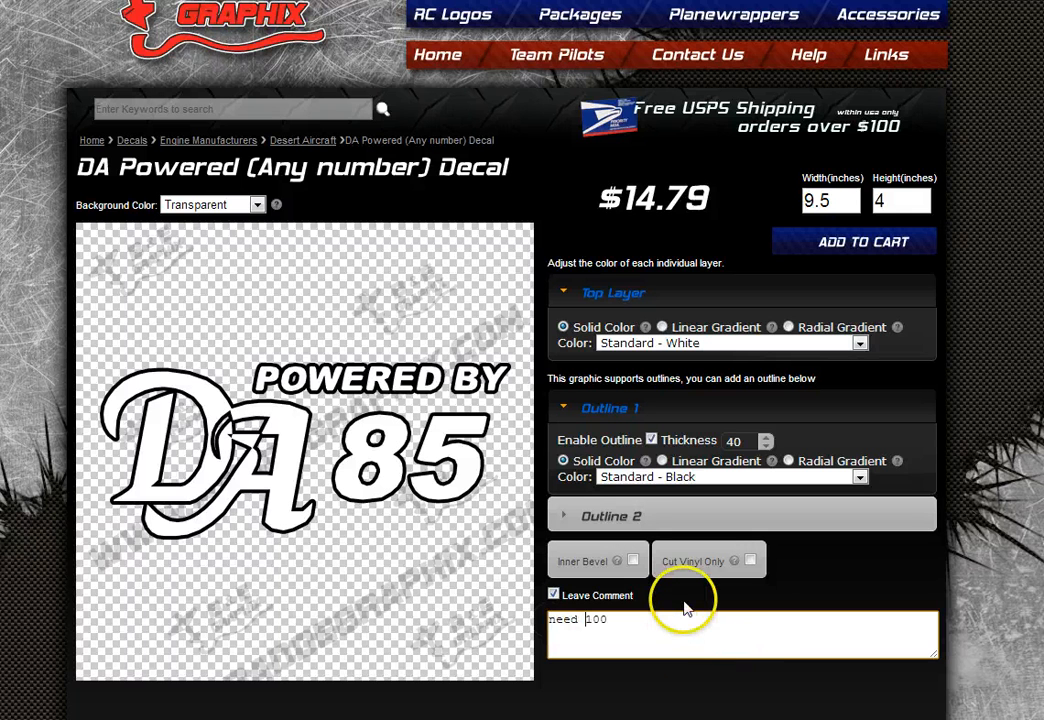
pyautogui.click(764, 632)
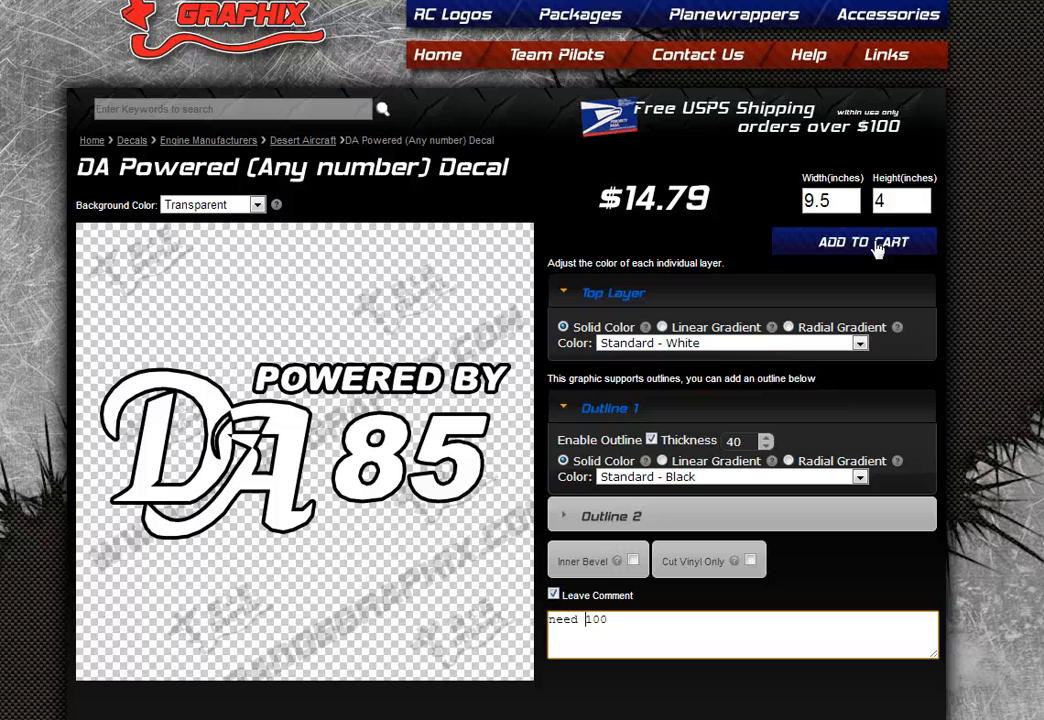
pyautogui.click(553, 594)
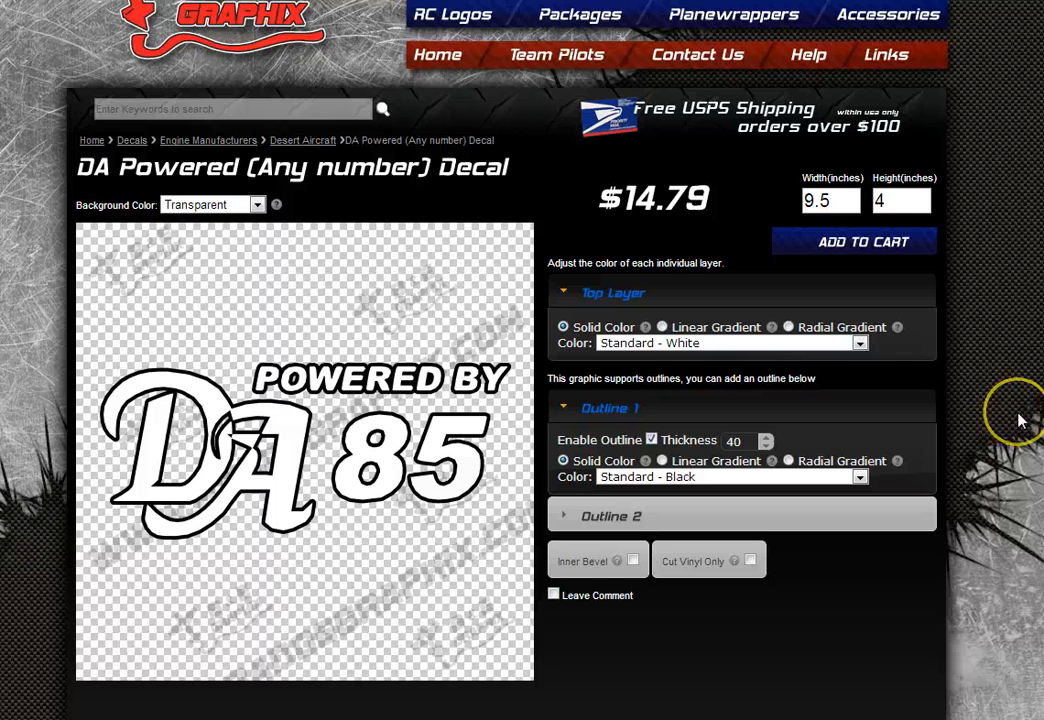
pyautogui.scroll(1, 1019, 421)
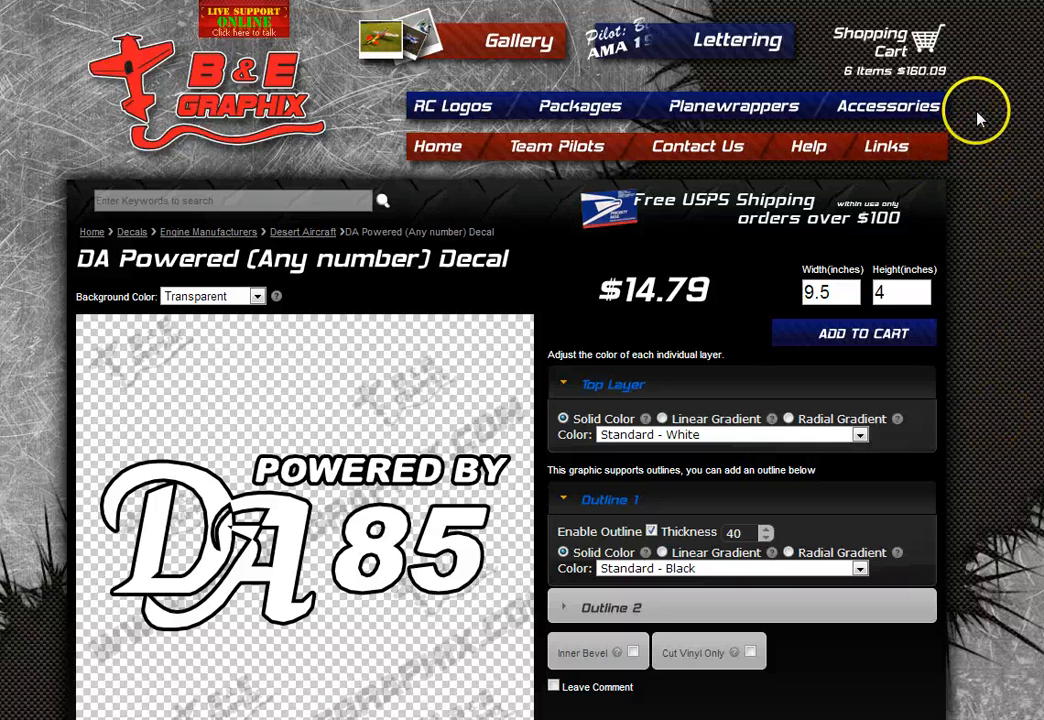
# - Go to Accessories > Vinyl Application Accessories and open the Seal It Pen page
pyautogui.moveTo(905, 110)
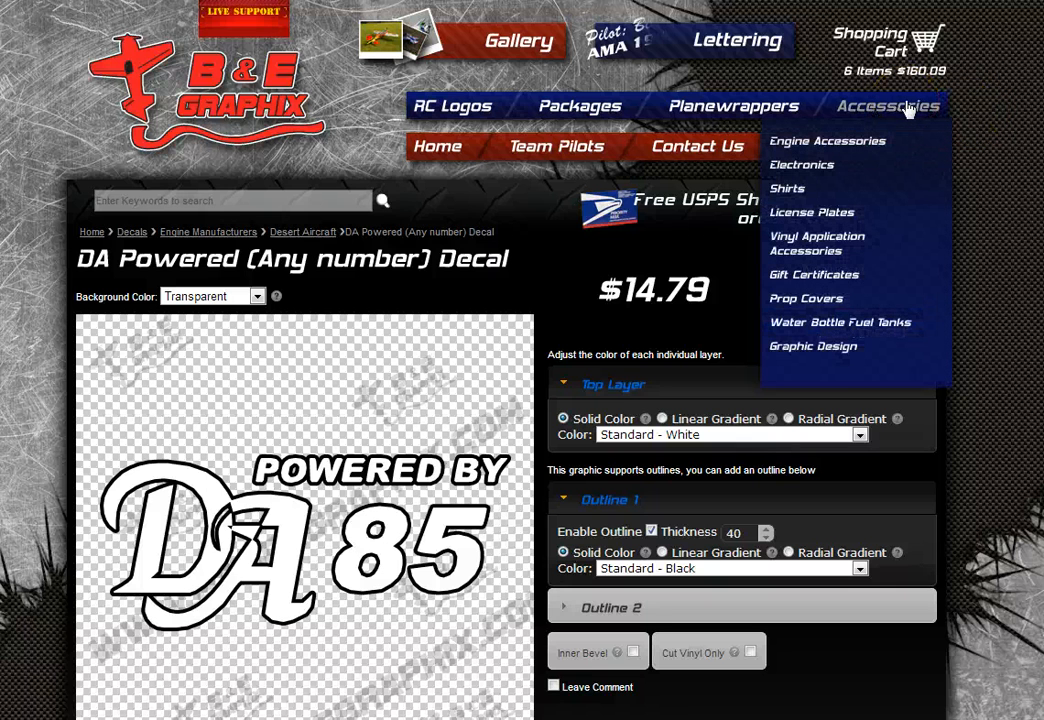
pyautogui.click(838, 240)
pyautogui.scroll(-1, 945, 373)
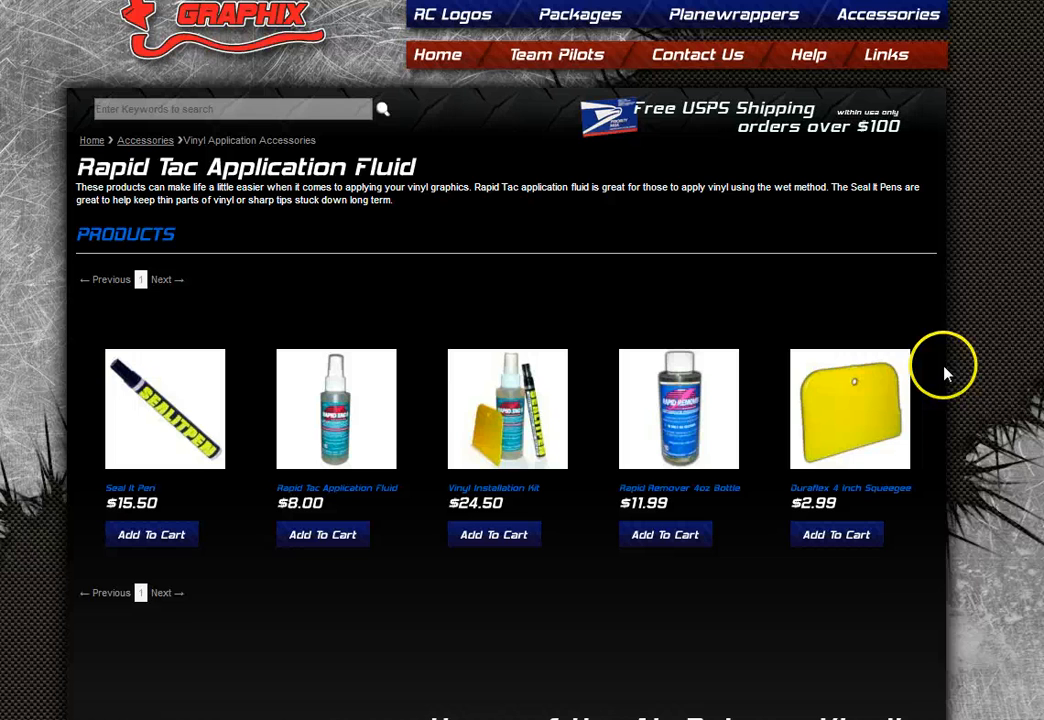
pyautogui.click(173, 428)
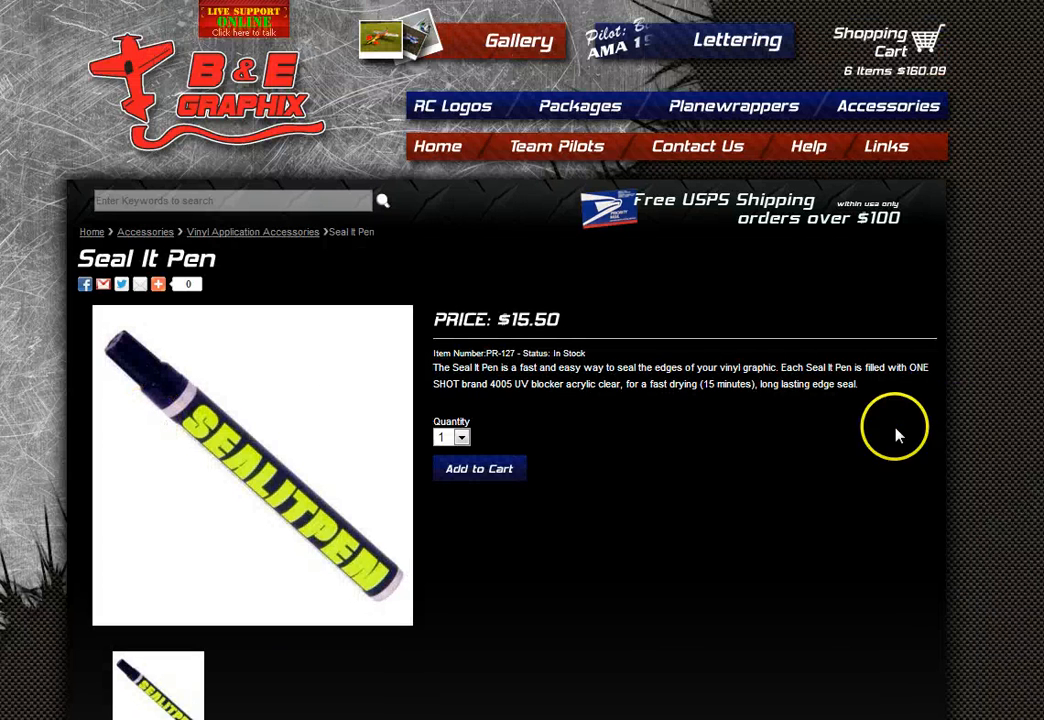
pyautogui.click(952, 424)
# - Return to the accessories list and open the Rapid Remover 4oz Bottle product
pyautogui.click(960, 438)
pyautogui.hotkey('alt', 'Left')
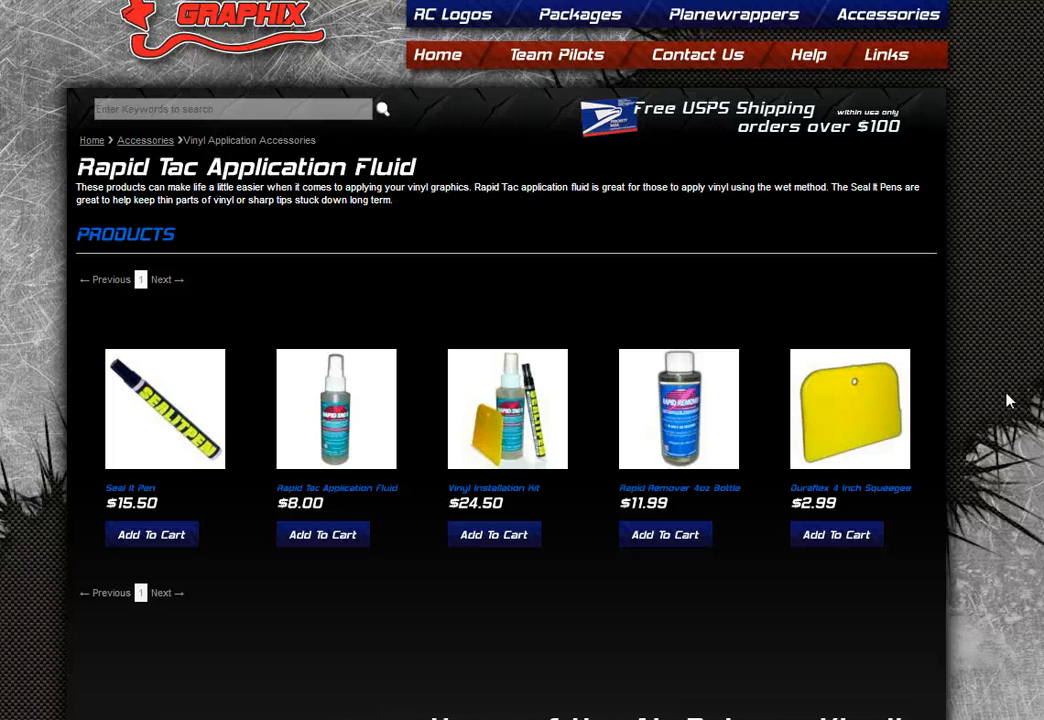
pyautogui.click(690, 415)
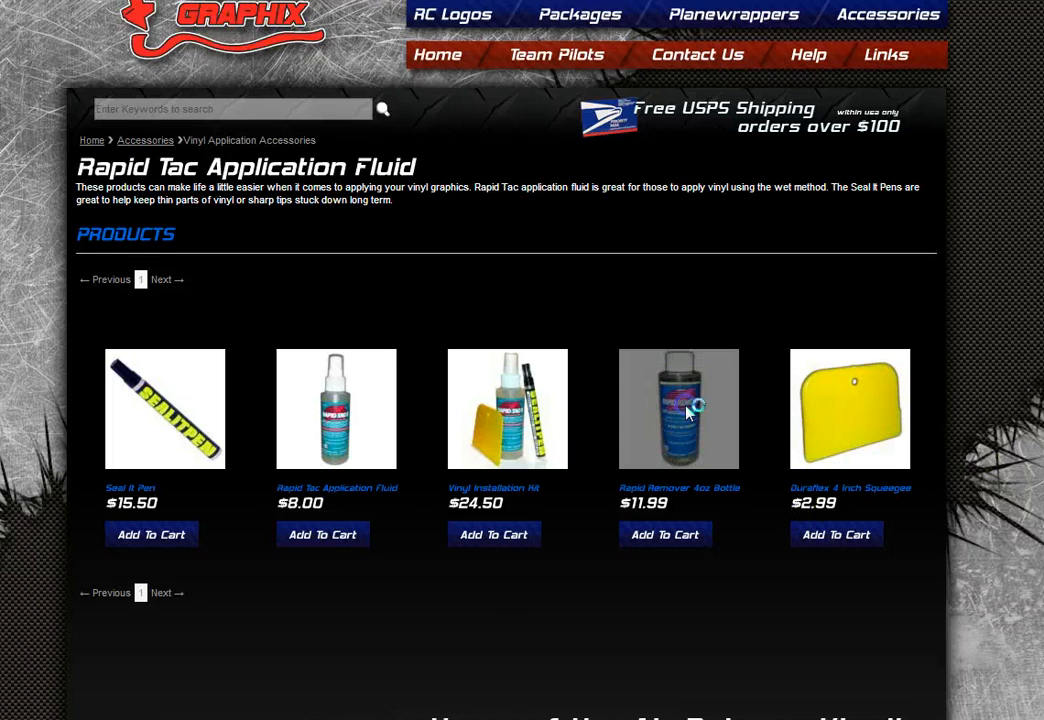
pyautogui.click(866, 395)
# - Open the store's Contact Us page from the navigation bar
pyautogui.scroll(-1, 967, 431)
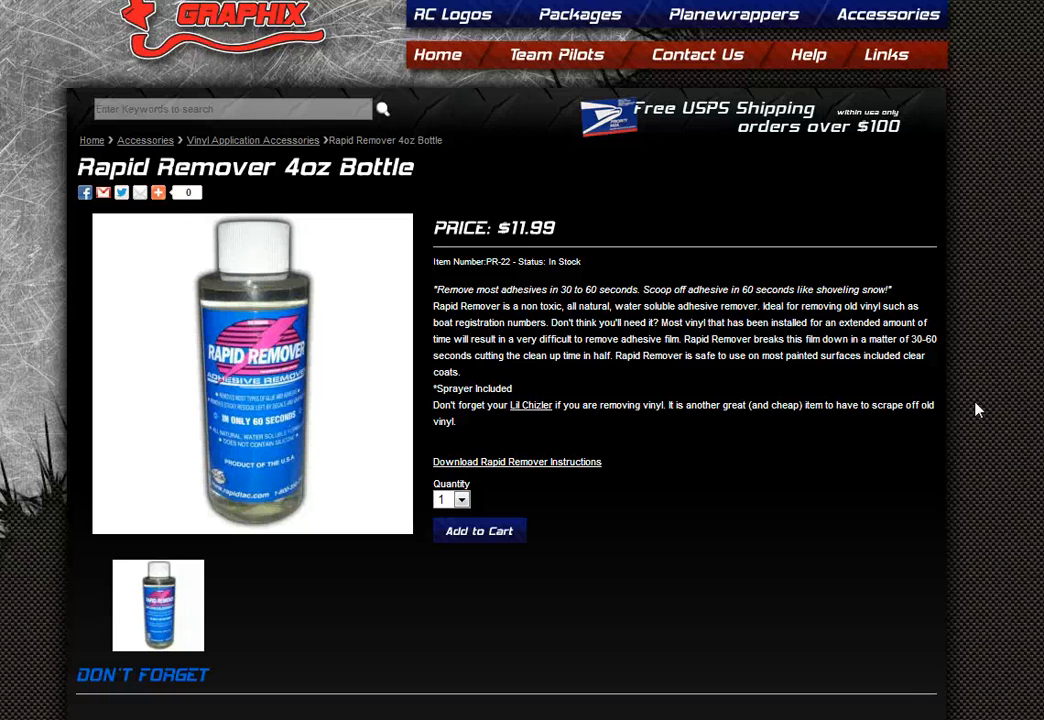
pyautogui.scroll(1, 976, 408)
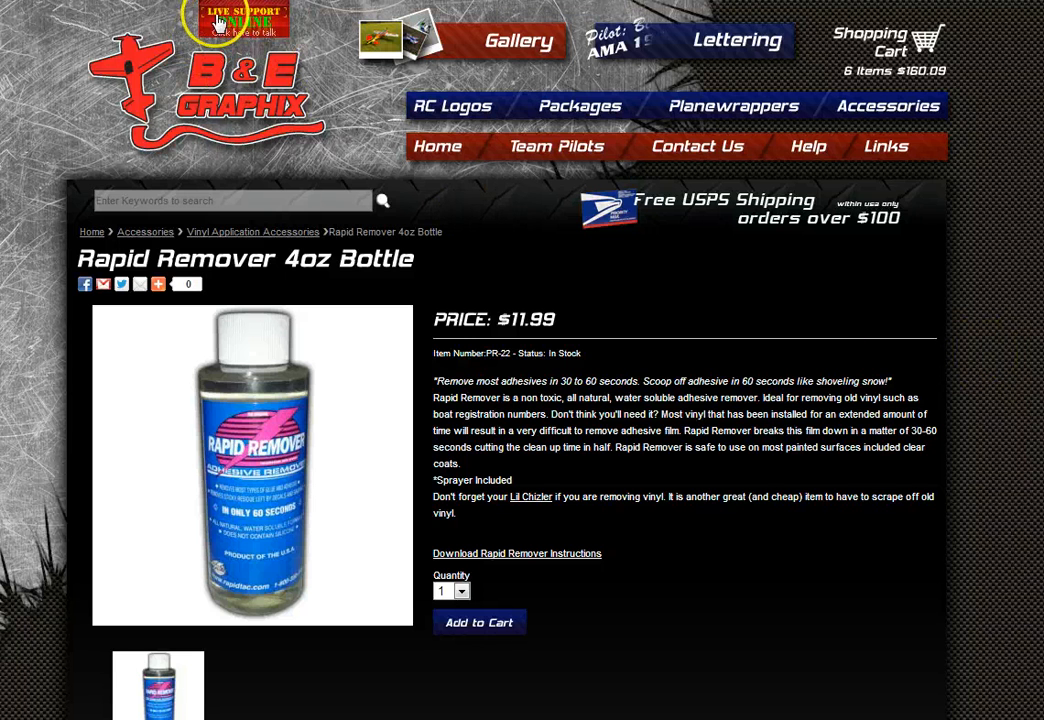
pyautogui.click(708, 146)
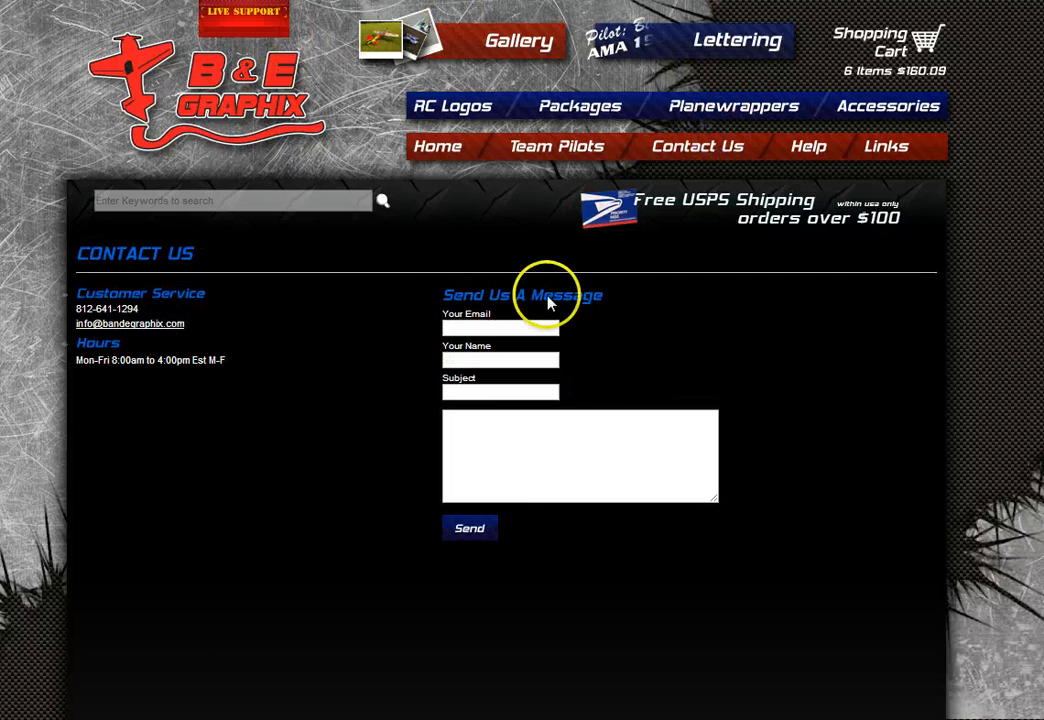